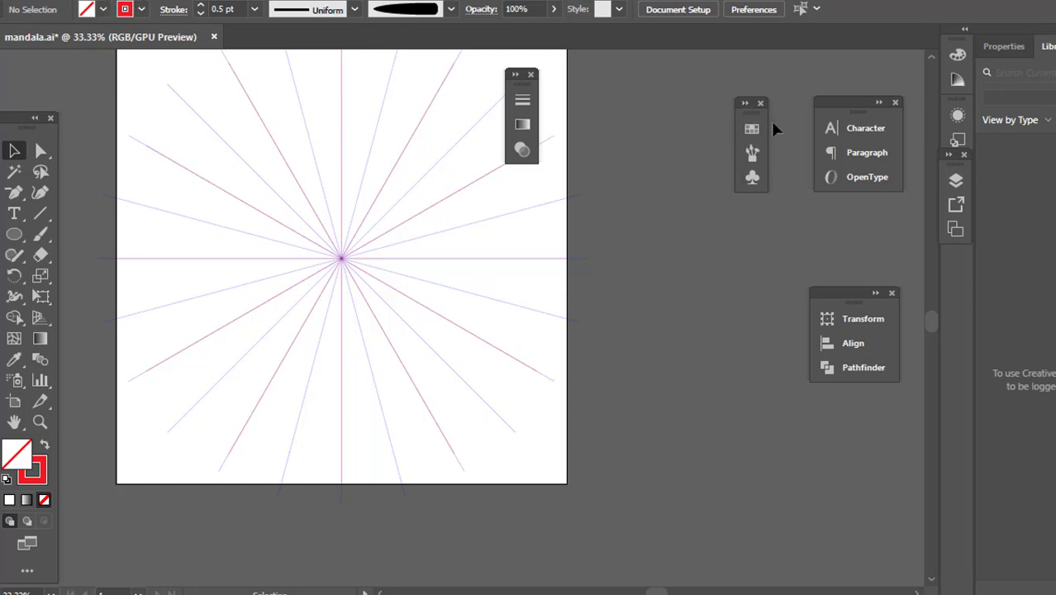
{"action": "scroll", "coordinate": [361, 245], "scroll_direction": "up", "scroll_amount": 1}
{"action": "scroll", "coordinate": [309, 248], "scroll_direction": "up", "scroll_amount": 2}
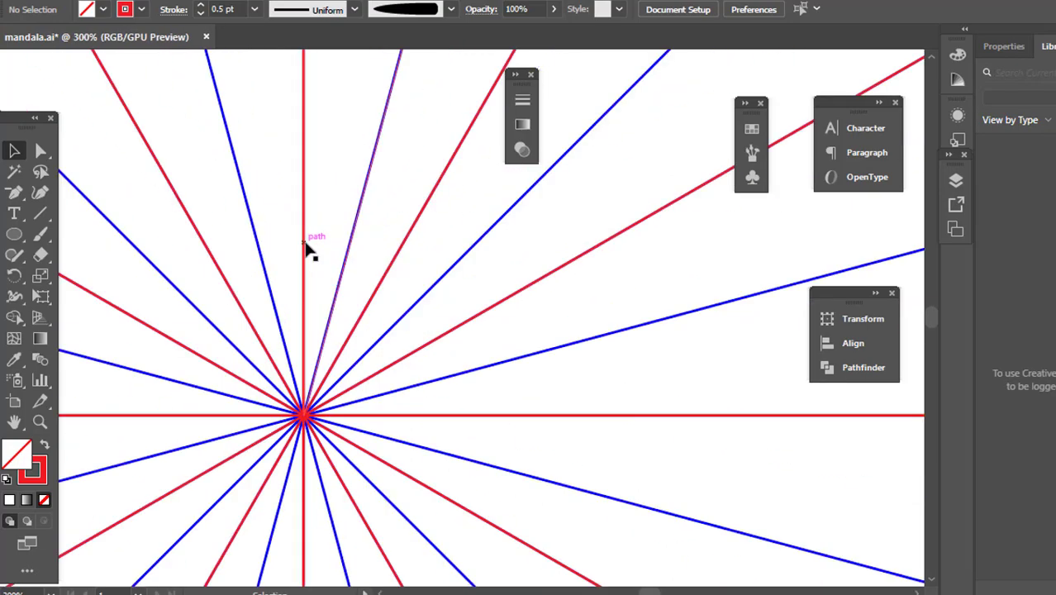
{"action": "scroll", "coordinate": [309, 248], "scroll_direction": "up", "scroll_amount": 2}
{"action": "scroll", "coordinate": [307, 248], "scroll_direction": "down", "scroll_amount": 3}
{"action": "scroll", "coordinate": [308, 248], "scroll_direction": "down", "scroll_amount": 4}
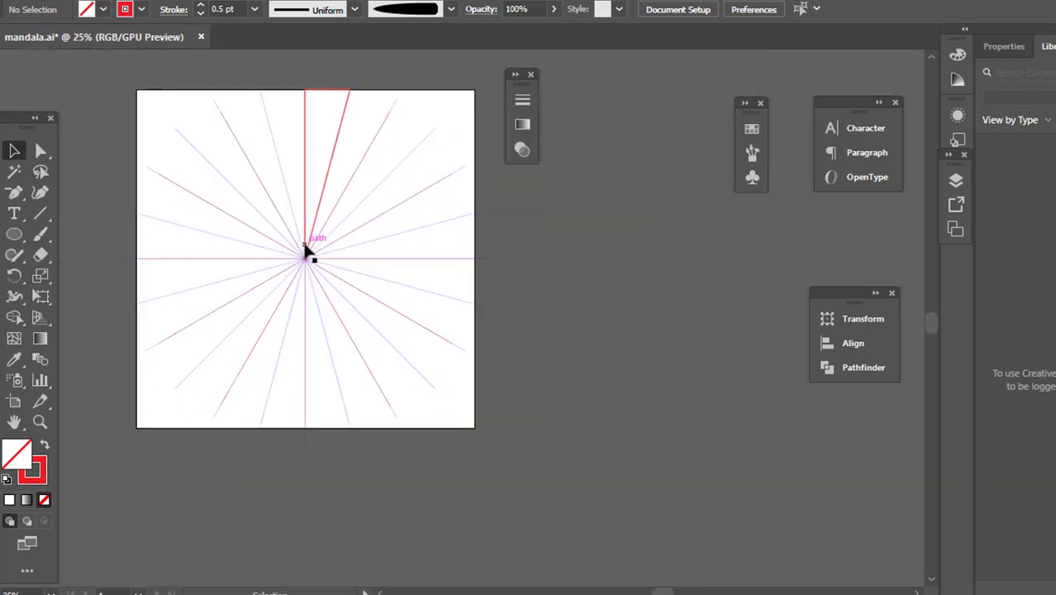
{"action": "scroll", "coordinate": [308, 248], "scroll_direction": "up", "scroll_amount": 5}
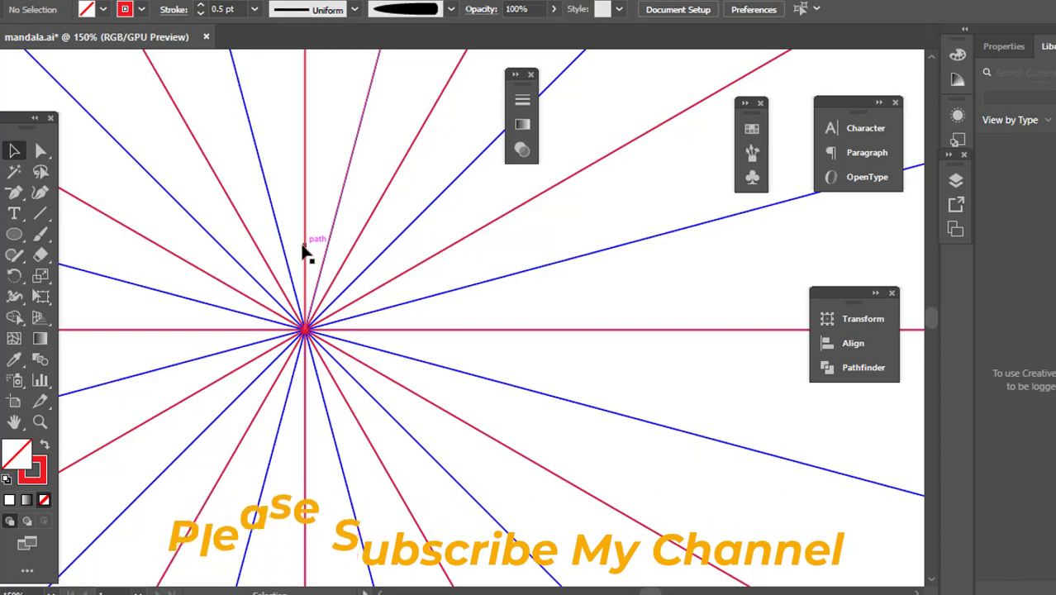
{"action": "scroll", "coordinate": [329, 271], "scroll_direction": "down", "scroll_amount": 2}
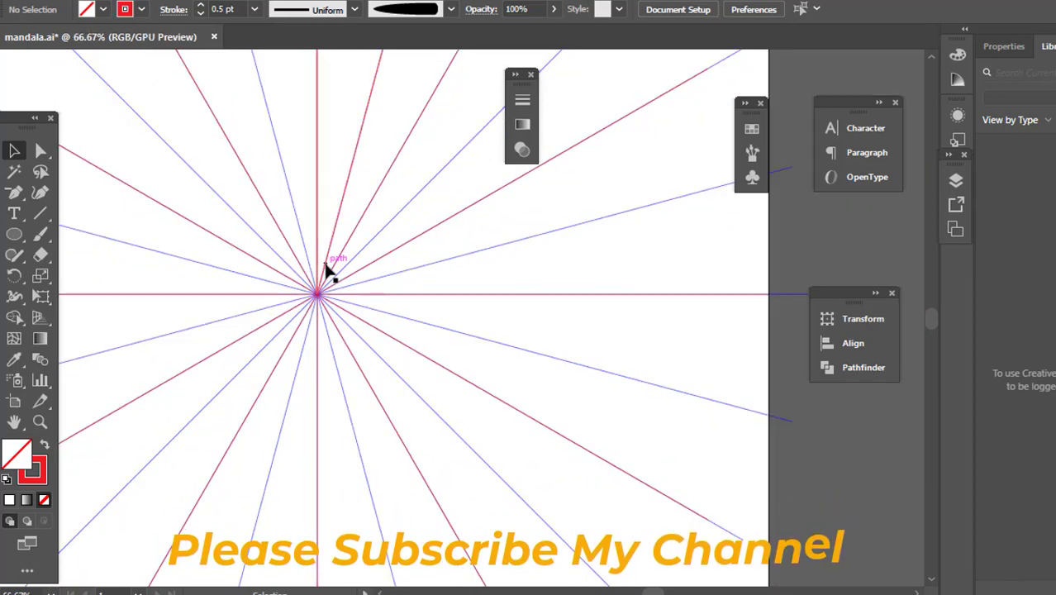
{"action": "scroll", "coordinate": [329, 271], "scroll_direction": "up", "scroll_amount": 3}
{"action": "scroll", "coordinate": [331, 274], "scroll_direction": "up", "scroll_amount": 2}
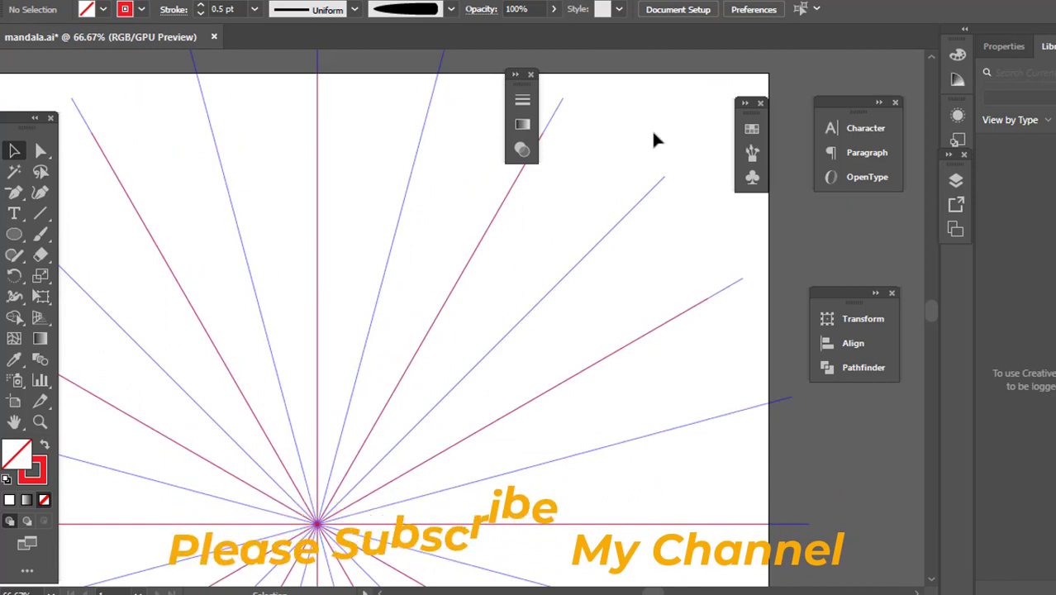
Open Brush Libraries > Other Library and browse the F: drive's brush folder.
{"action": "left_click", "coordinate": [752, 153]}
{"action": "scroll", "coordinate": [628, 272], "scroll_direction": "down", "scroll_amount": 5}
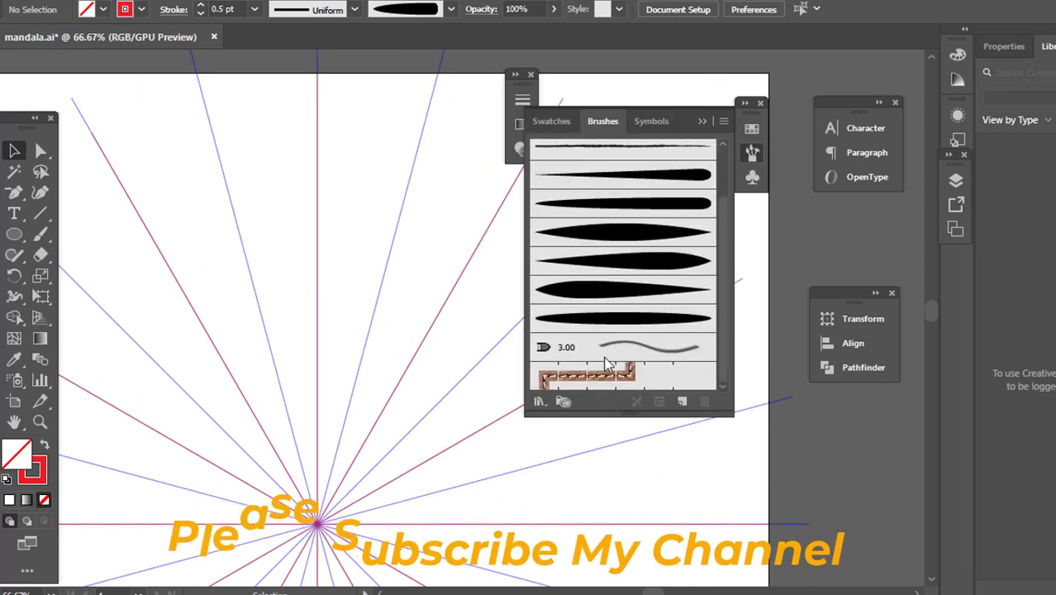
{"action": "left_click", "coordinate": [540, 403]}
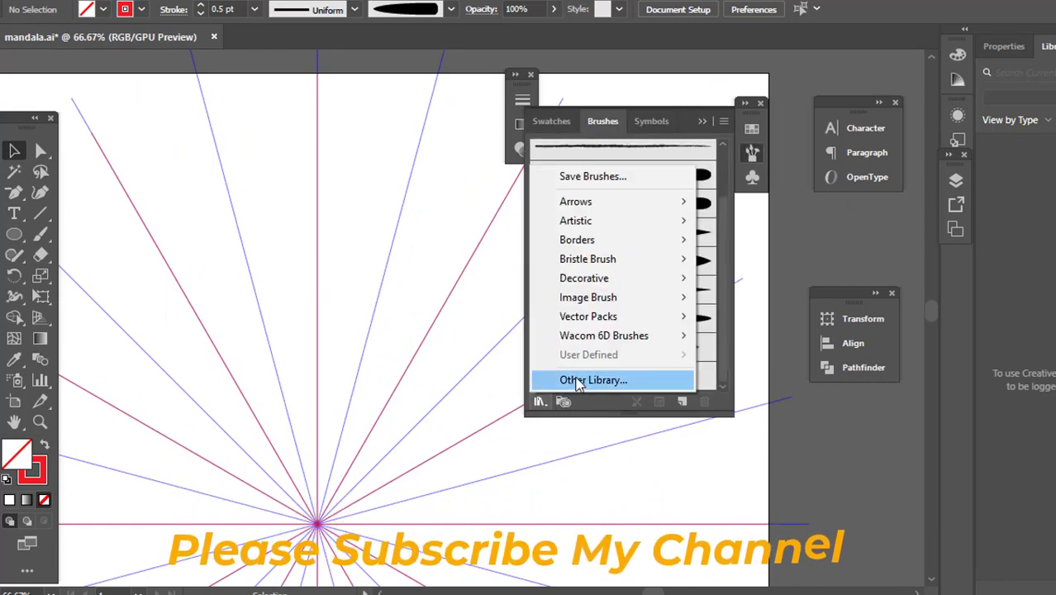
{"action": "left_click", "coordinate": [583, 380]}
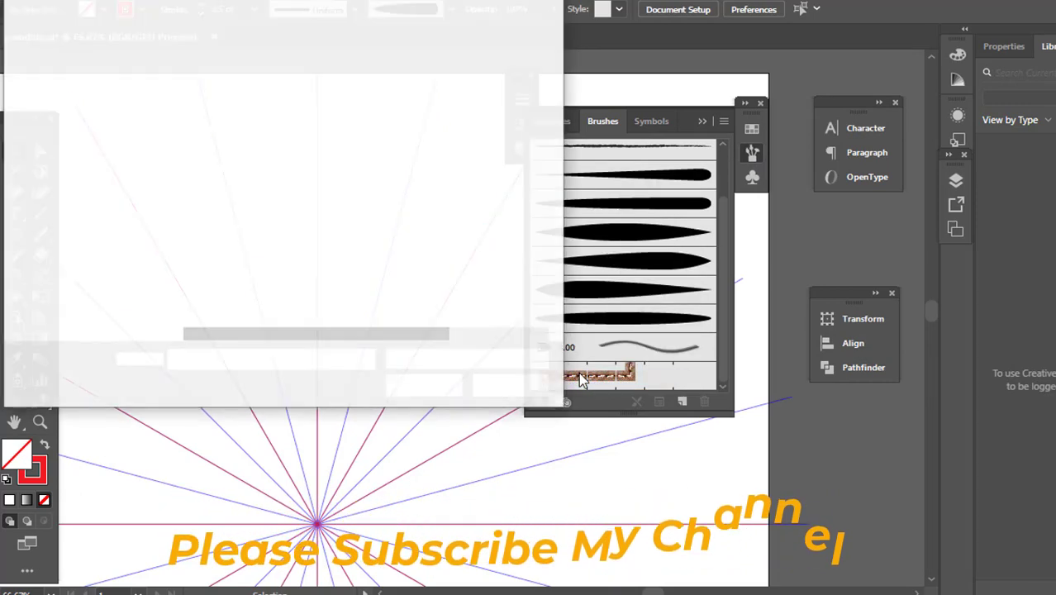
{"action": "scroll", "coordinate": [124, 191], "scroll_direction": "down", "scroll_amount": 1}
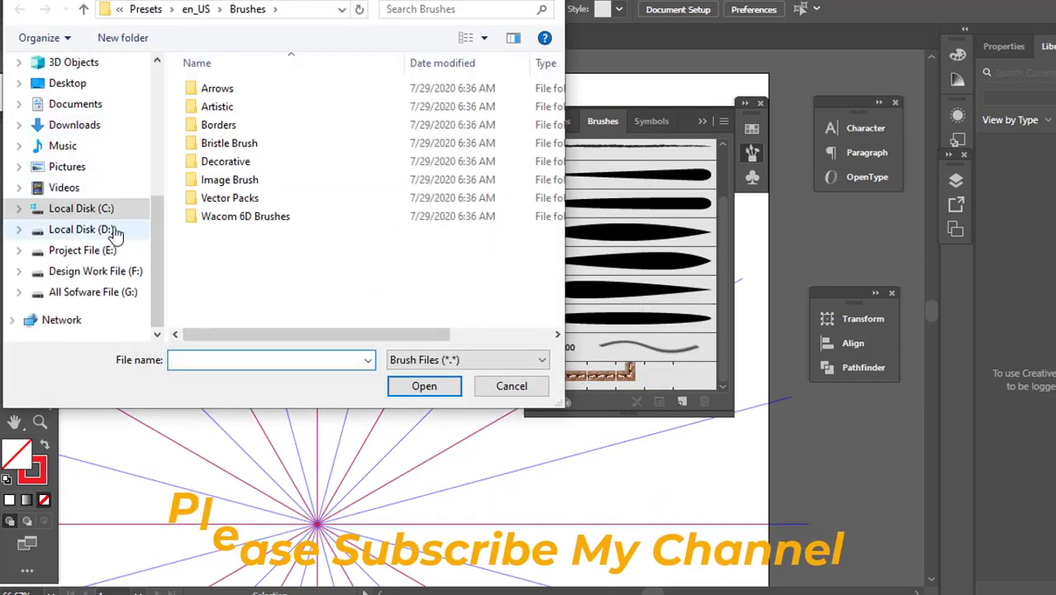
{"action": "left_click", "coordinate": [102, 275]}
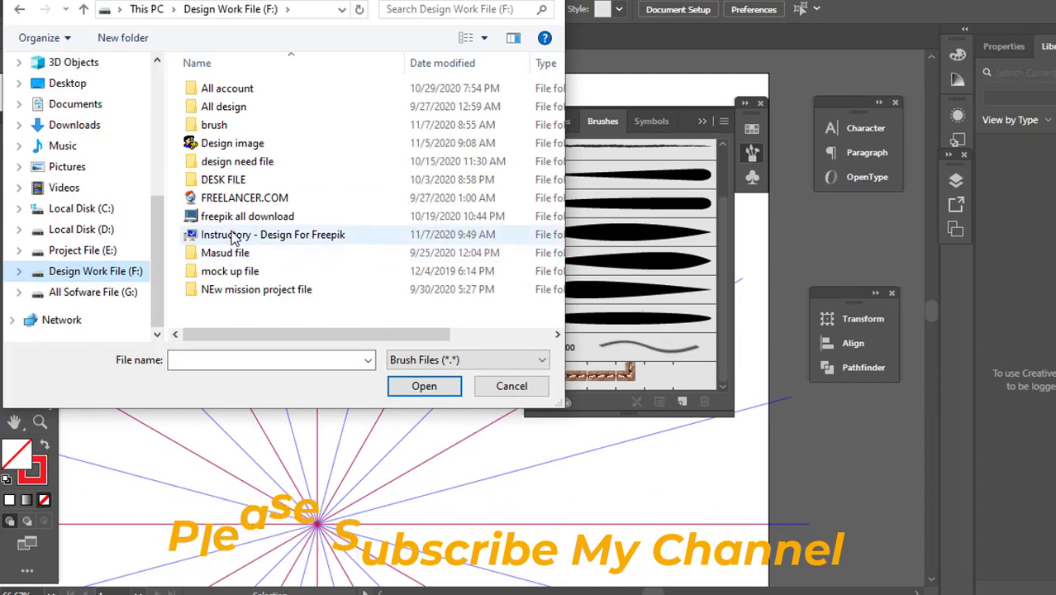
{"action": "double_click", "coordinate": [234, 129]}
{"action": "left_click", "coordinate": [230, 93]}
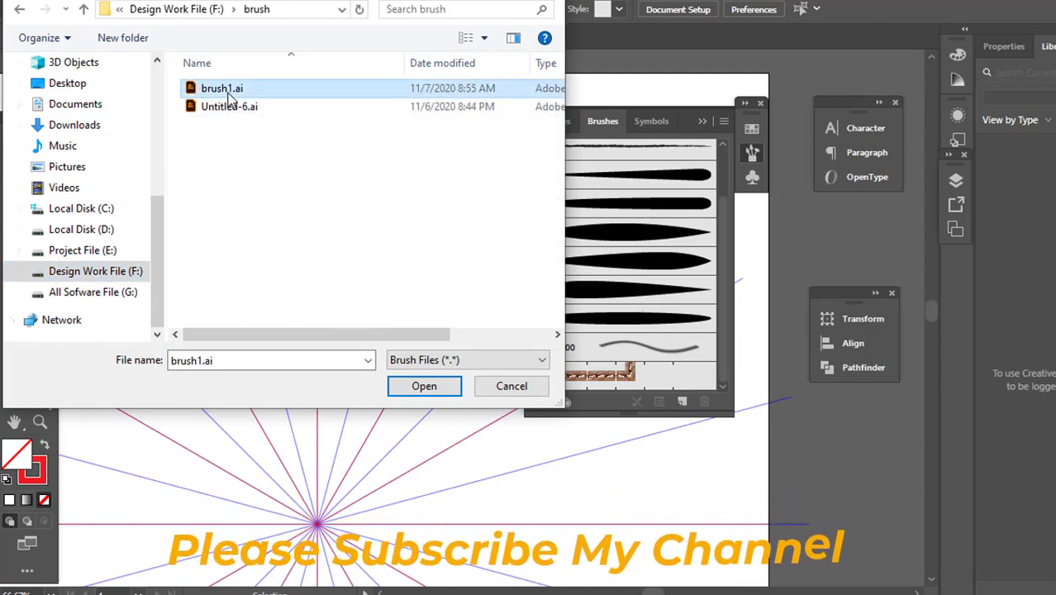
Navigate to design need file > brush ai and load the brush 1.ai library.
{"action": "left_click", "coordinate": [83, 9]}
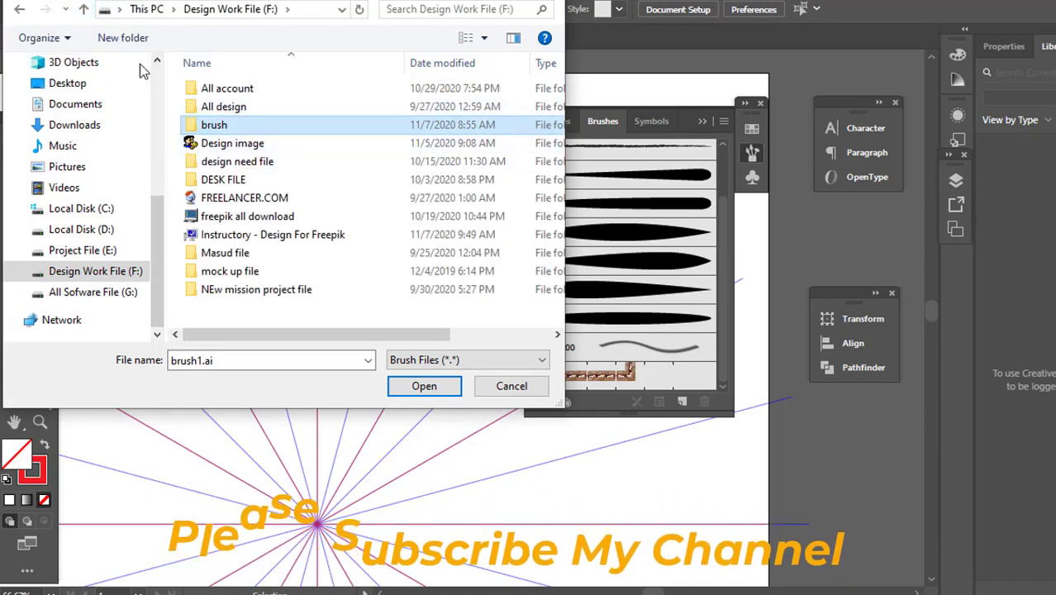
{"action": "left_click", "coordinate": [83, 9]}
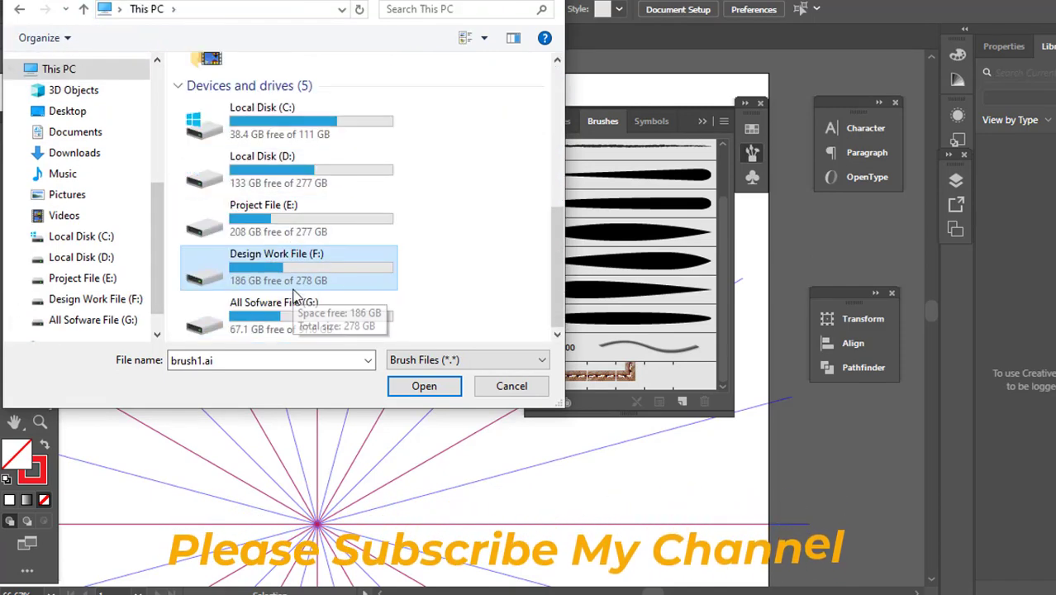
{"action": "double_click", "coordinate": [293, 275]}
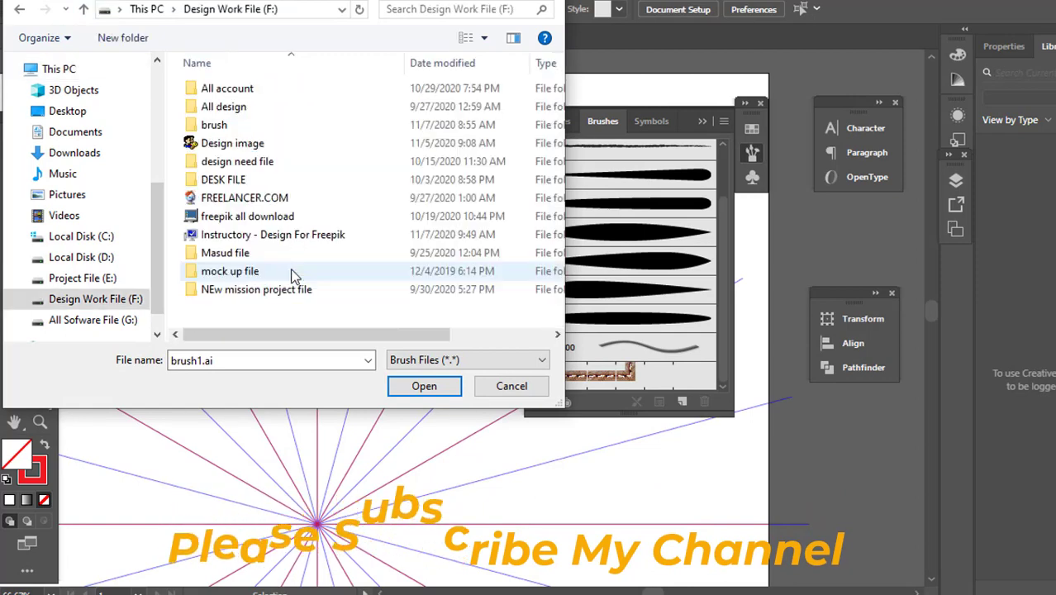
{"action": "double_click", "coordinate": [248, 161]}
{"action": "double_click", "coordinate": [255, 129]}
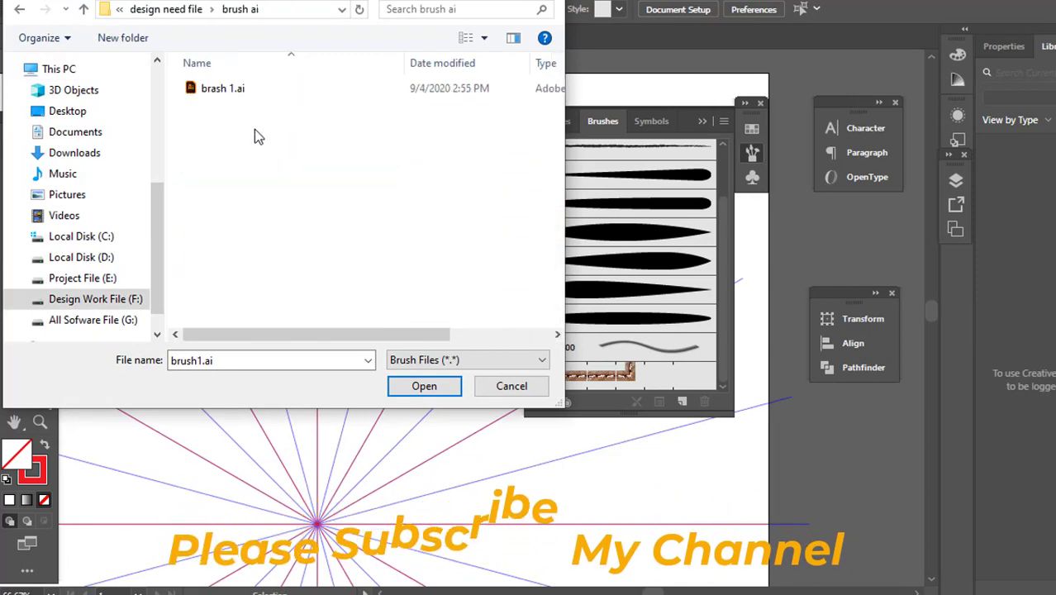
{"action": "double_click", "coordinate": [238, 92]}
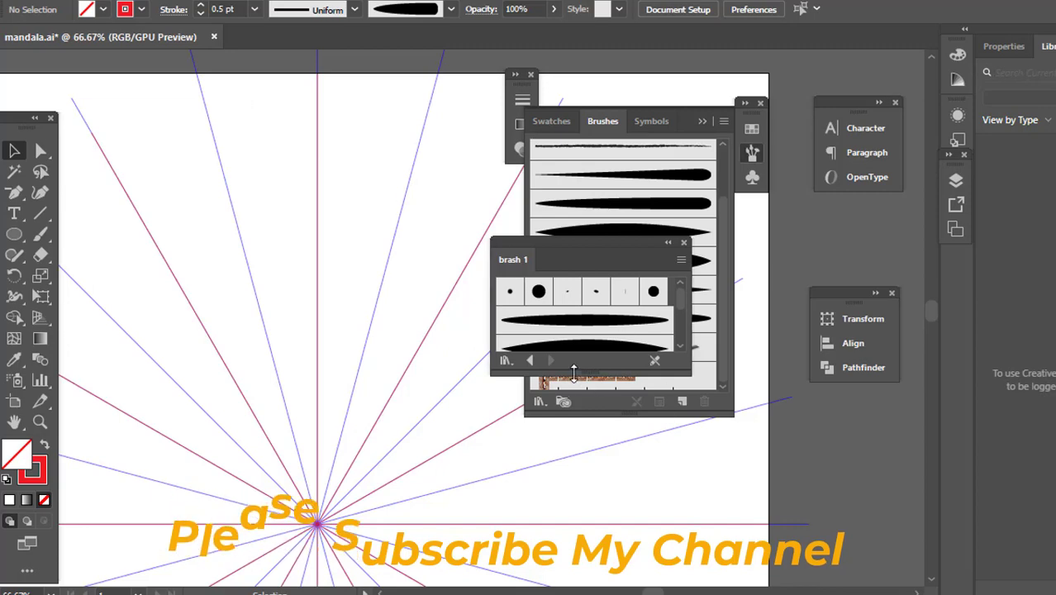
Enlarge the brush 1 library panel to show every brush and move it off the artwork.
{"action": "left_click_drag", "start_coordinate": [574, 374], "coordinate": [573, 526]}
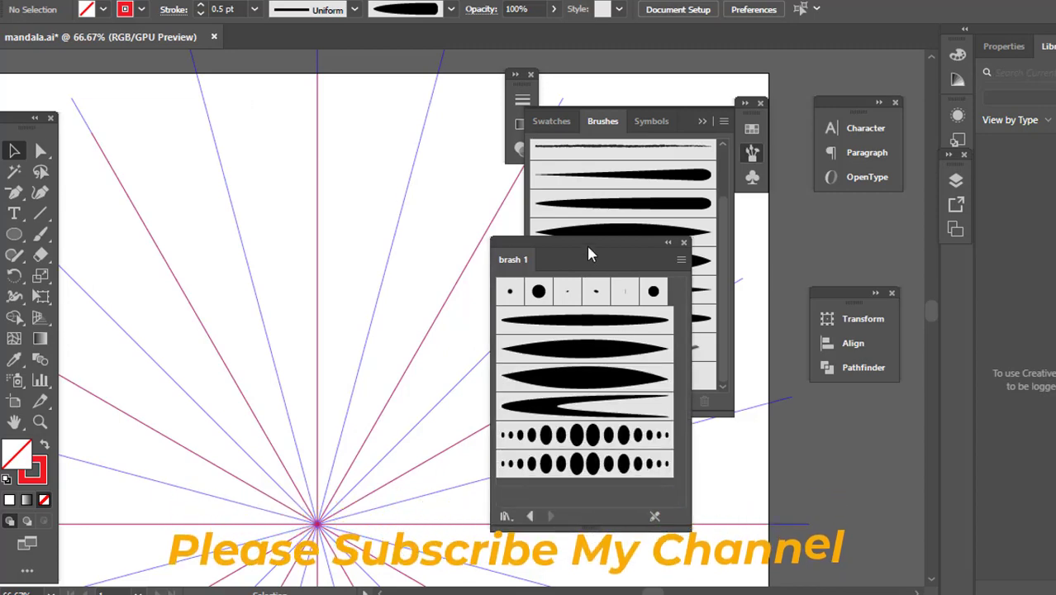
{"action": "mouse_move", "coordinate": [588, 250]}
{"action": "left_mouse_down"}
{"action": "mouse_move", "coordinate": [693, 328]}
{"action": "mouse_move", "coordinate": [616, 329]}
{"action": "left_mouse_up"}
{"action": "scroll", "coordinate": [263, 304], "scroll_direction": "down", "scroll_amount": 3}
{"action": "scroll", "coordinate": [340, 381], "scroll_direction": "up", "scroll_amount": 1}
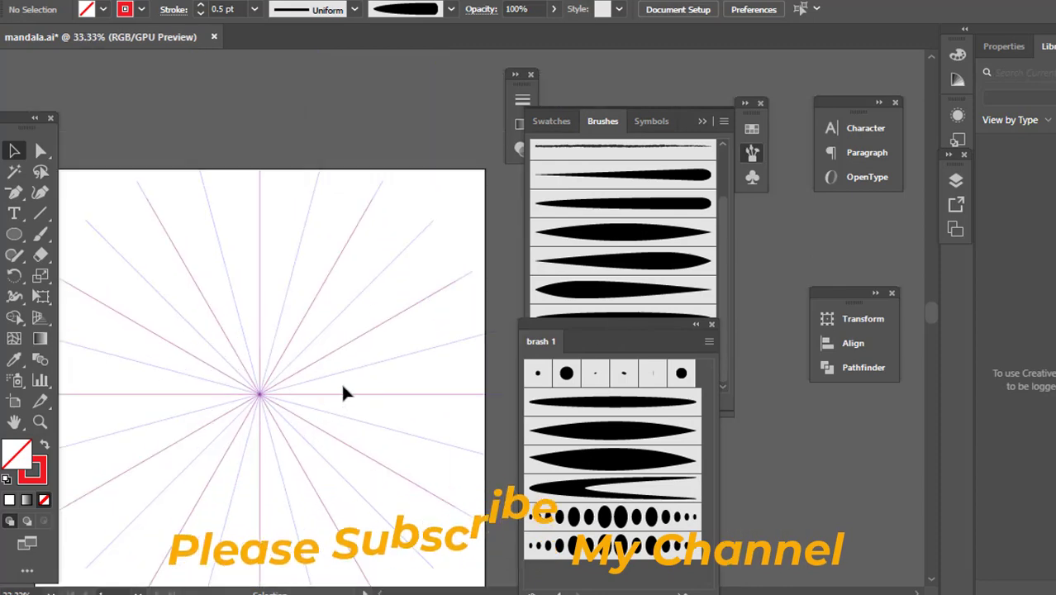
{"action": "scroll", "coordinate": [195, 341], "scroll_direction": "up", "scroll_amount": 1}
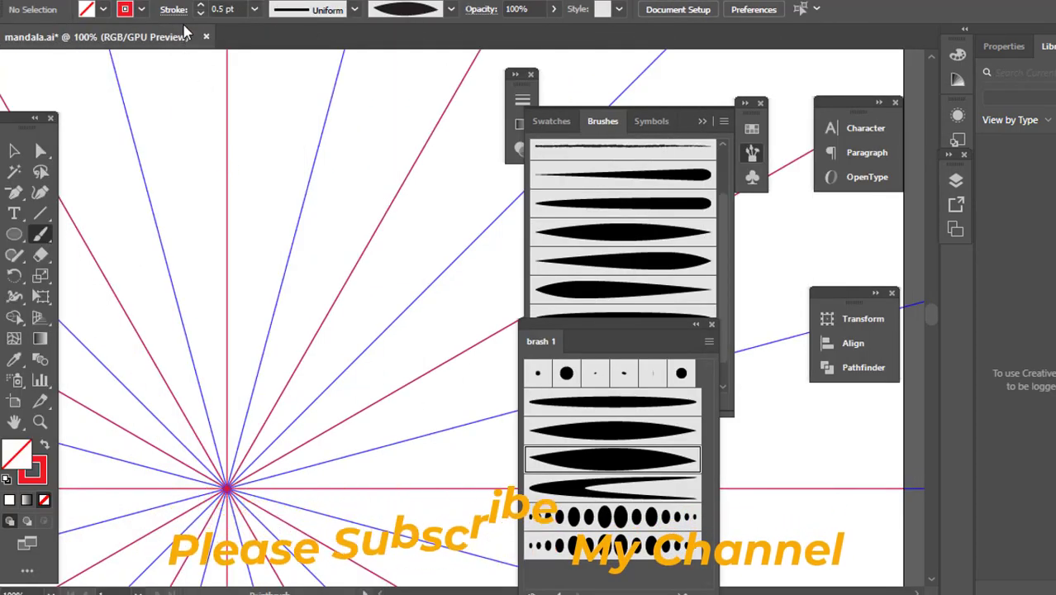
Paint a trial scalloped ring around the mandala centre, then undo it.
{"action": "scroll", "coordinate": [267, 426], "scroll_direction": "up", "scroll_amount": 2}
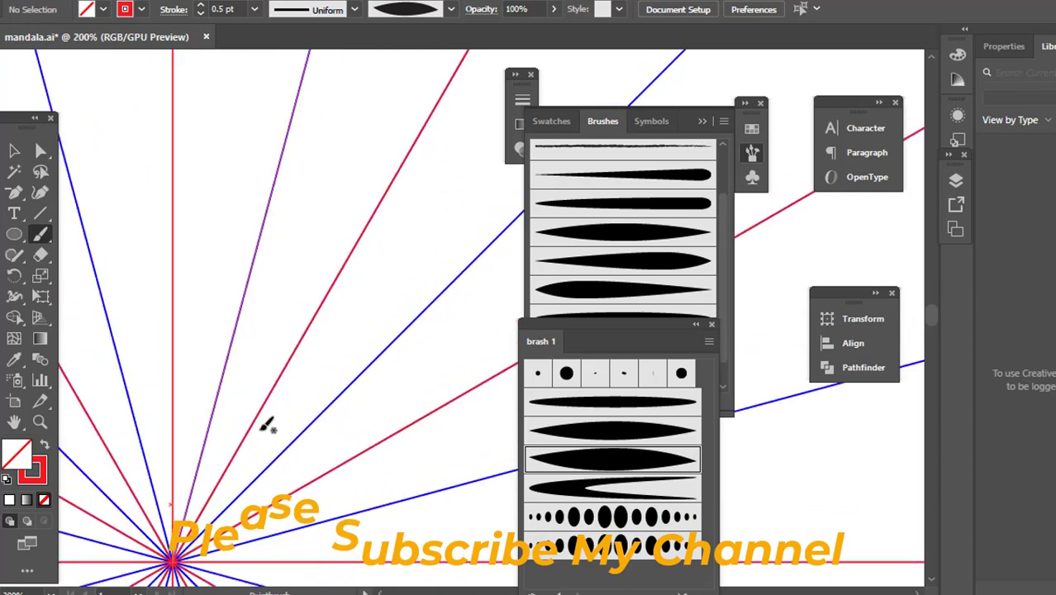
{"action": "scroll", "coordinate": [315, 356], "scroll_direction": "down", "scroll_amount": 2}
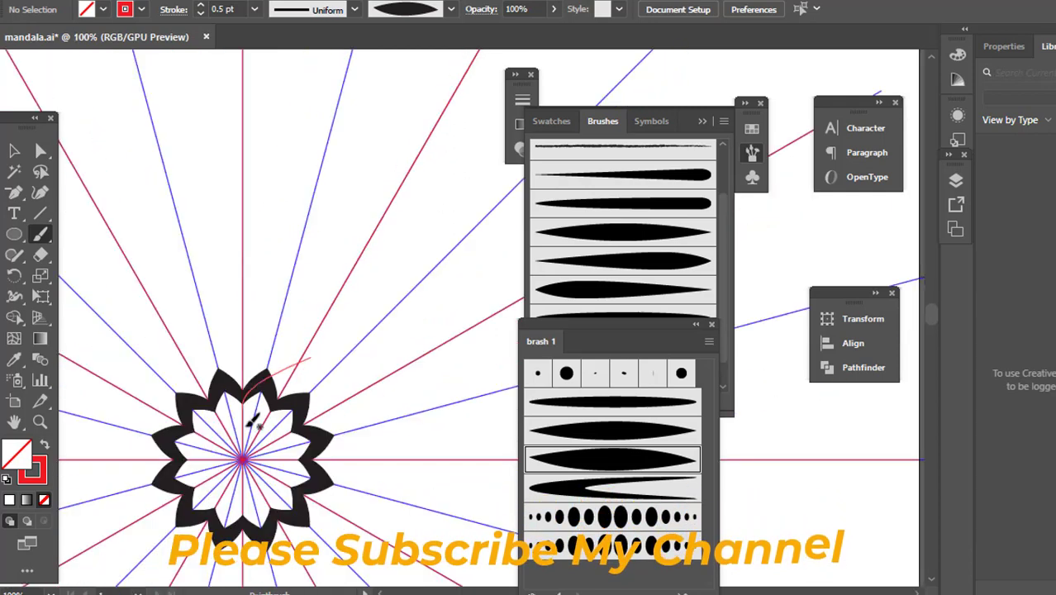
{"action": "left_click_drag", "start_coordinate": [258, 395], "coordinate": [248, 429]}
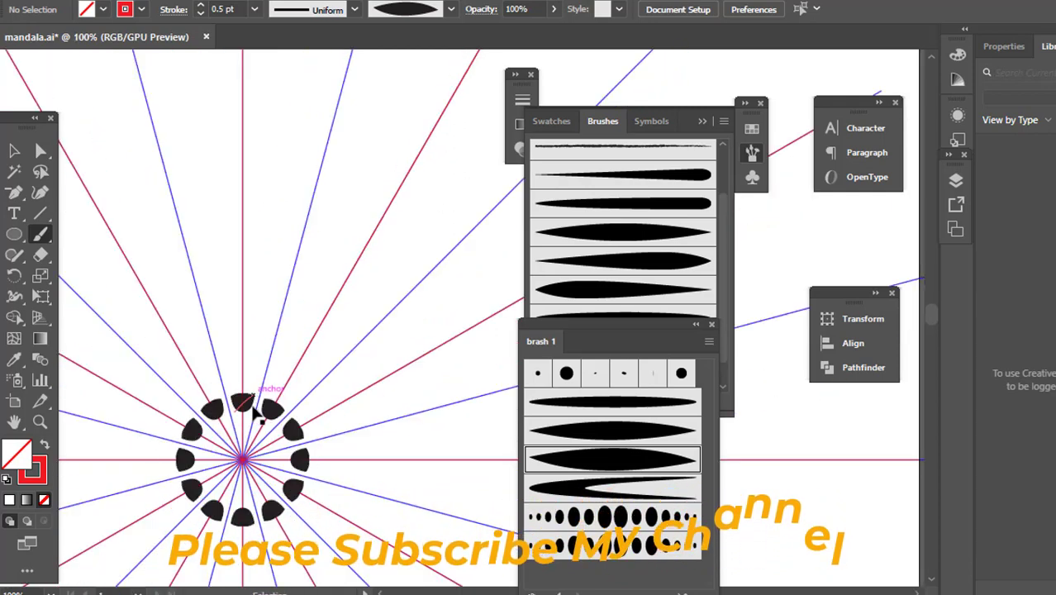
{"action": "key", "text": "ctrl+z"}
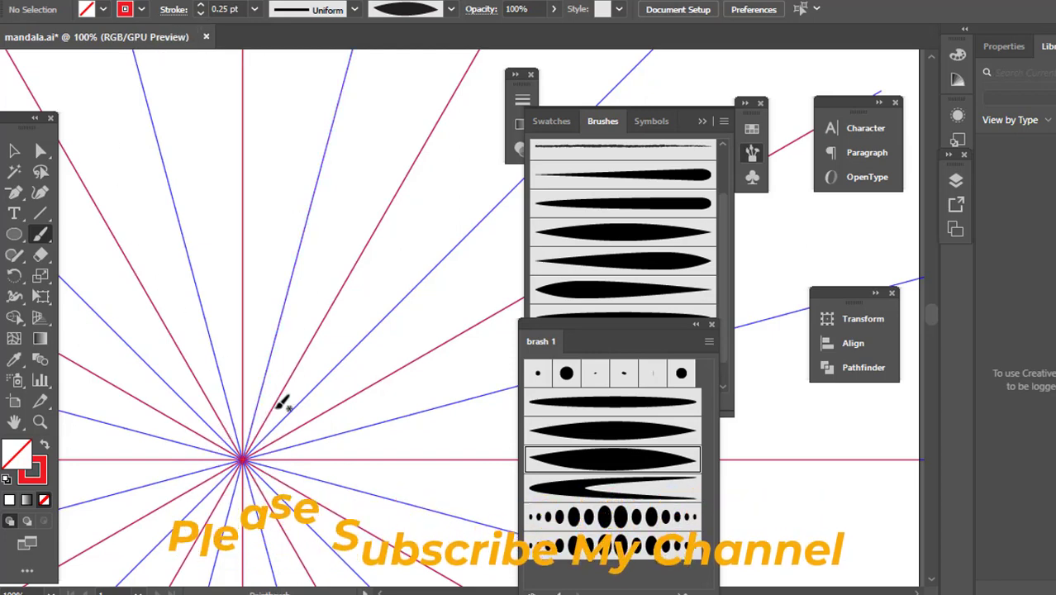
Paint a trial wavy flower stroke, then undo it.
{"action": "scroll", "coordinate": [267, 308], "scroll_direction": "down", "scroll_amount": 3}
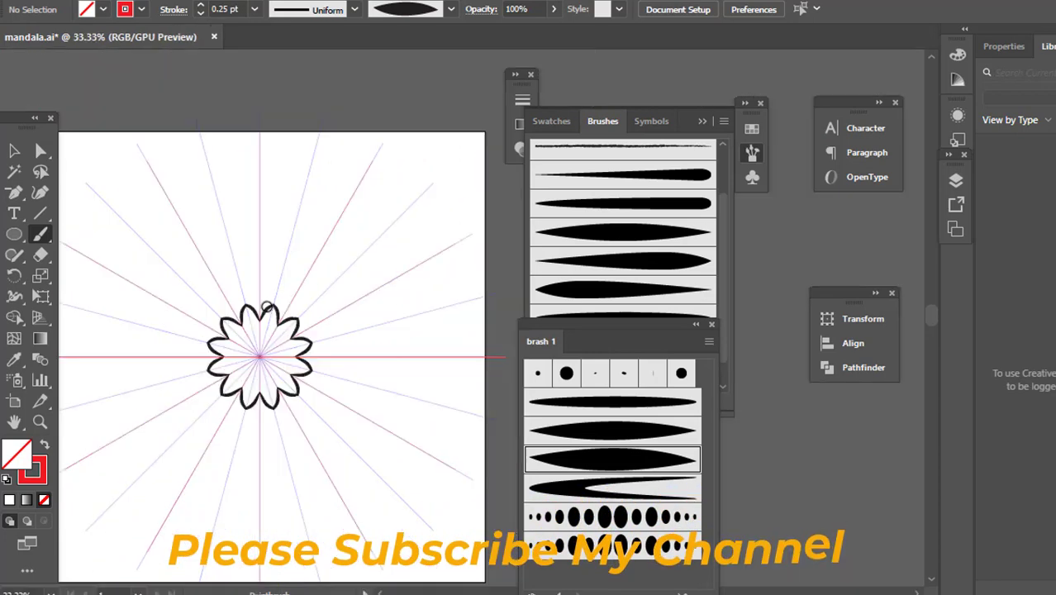
{"action": "scroll", "coordinate": [267, 307], "scroll_direction": "down", "scroll_amount": 1}
{"action": "scroll", "coordinate": [278, 313], "scroll_direction": "up", "scroll_amount": 3}
{"action": "scroll", "coordinate": [272, 337], "scroll_direction": "up", "scroll_amount": 1}
{"action": "scroll", "coordinate": [248, 364], "scroll_direction": "up", "scroll_amount": 1}
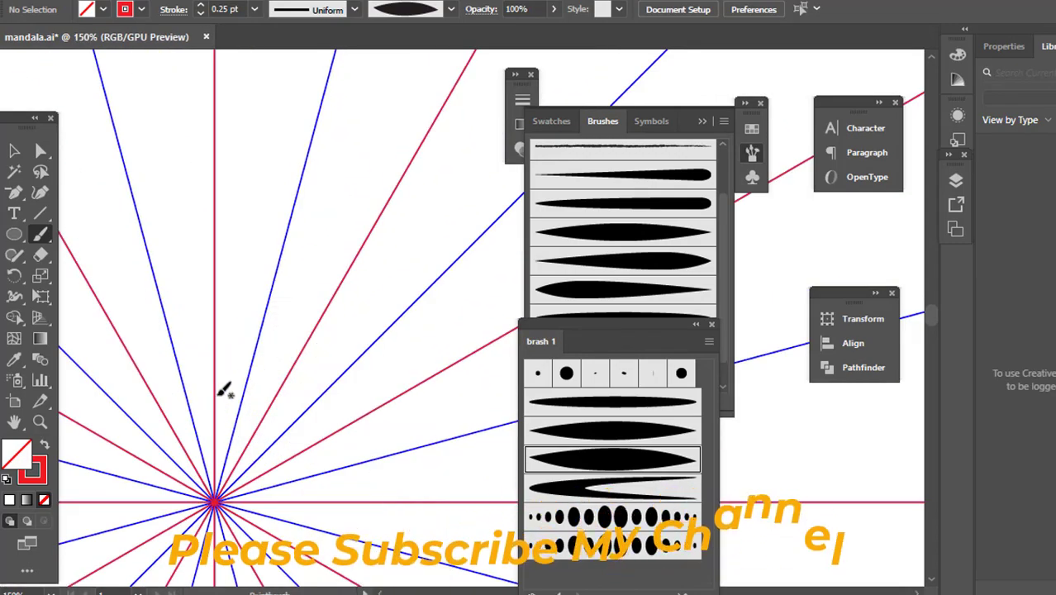
{"action": "left_click_drag", "start_coordinate": [252, 376], "coordinate": [256, 372]}
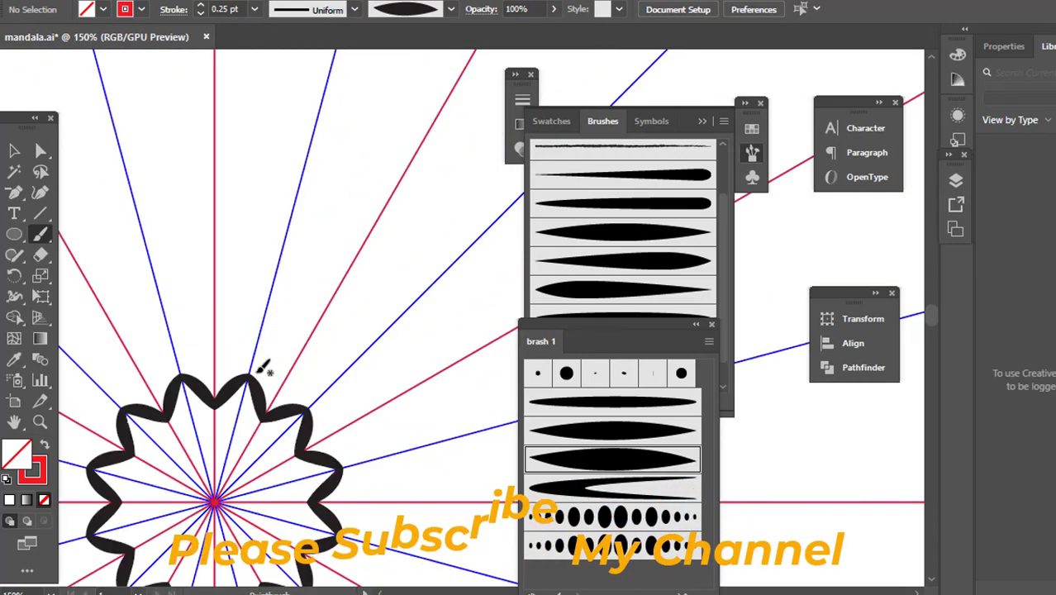
{"action": "scroll", "coordinate": [256, 376], "scroll_direction": "down", "scroll_amount": 3}
{"action": "scroll", "coordinate": [250, 377], "scroll_direction": "up", "scroll_amount": 5}
{"action": "scroll", "coordinate": [170, 359], "scroll_direction": "up", "scroll_amount": 1}
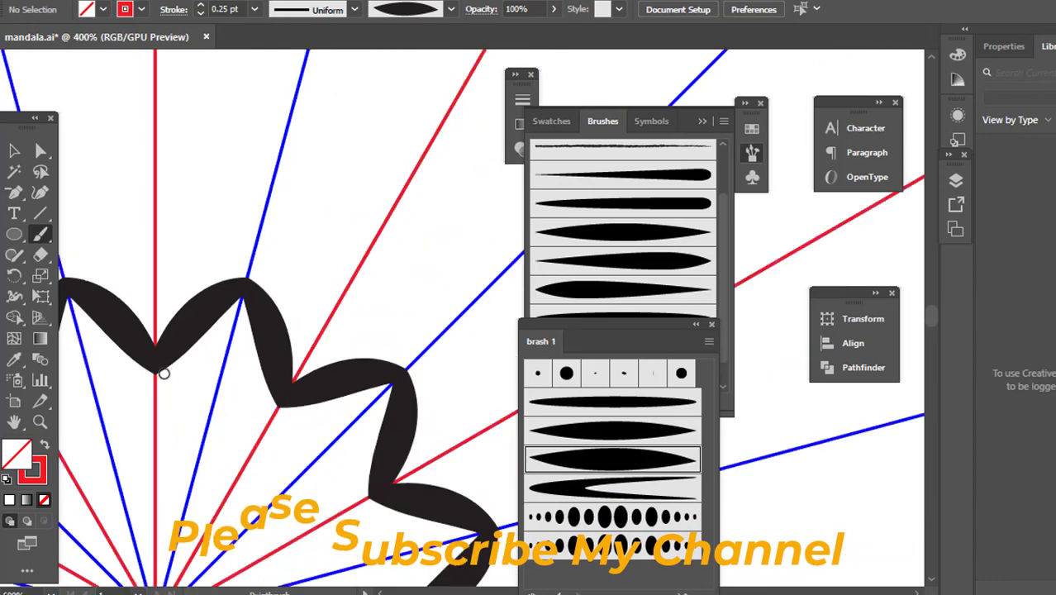
{"action": "key", "text": "ctrl+z"}
{"action": "scroll", "coordinate": [163, 373], "scroll_direction": "down", "scroll_amount": 2}
Pick the strich4 brush, paint a trial ring of mirrored petals, then undo it.
{"action": "left_click", "coordinate": [616, 403]}
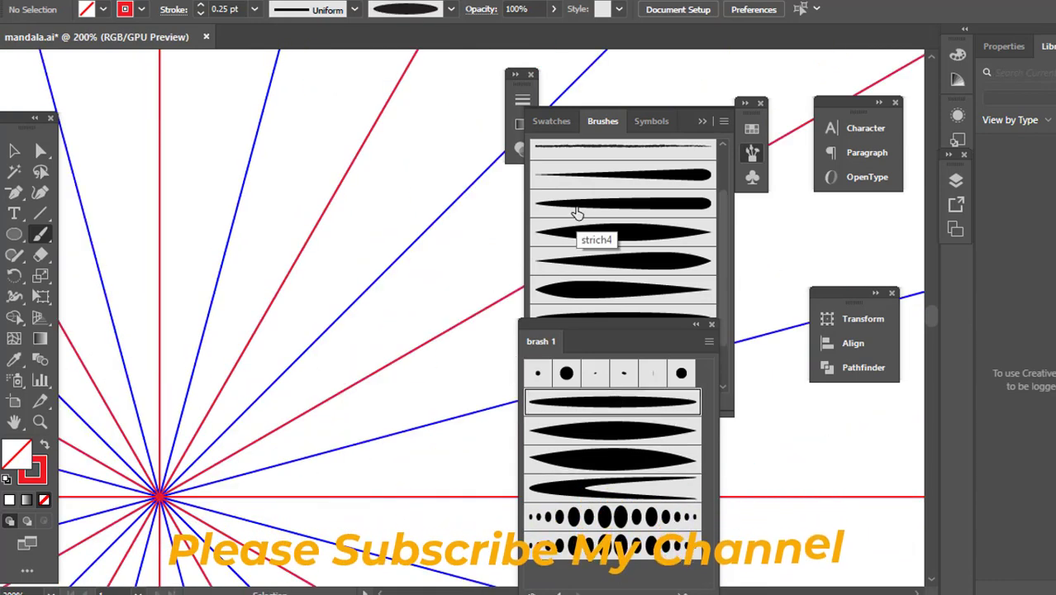
{"action": "left_click", "coordinate": [579, 232]}
{"action": "left_click_drag", "start_coordinate": [165, 371], "coordinate": [225, 320]}
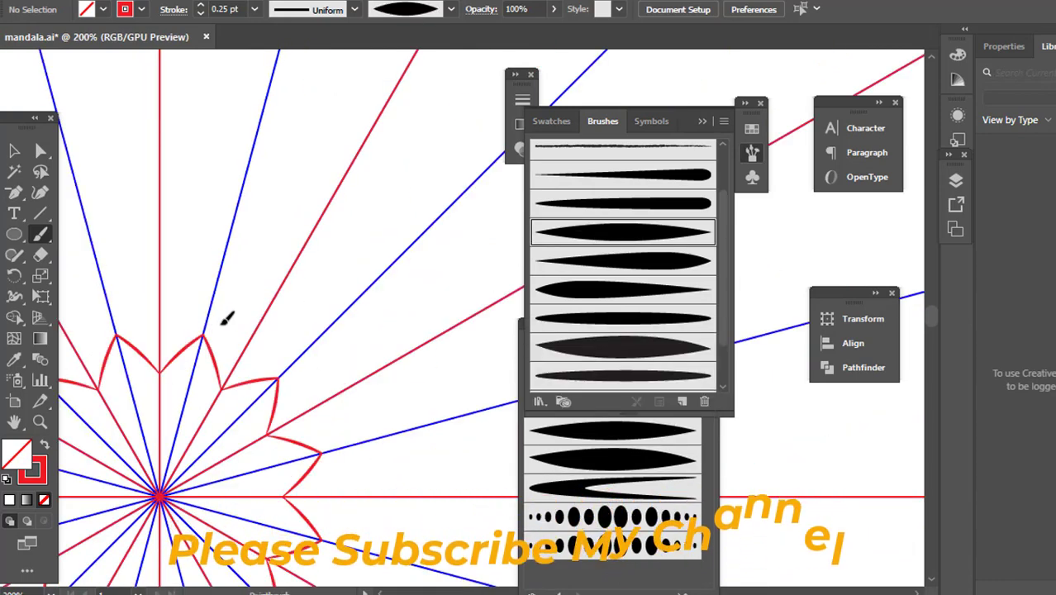
{"action": "scroll", "coordinate": [165, 364], "scroll_direction": "up", "scroll_amount": 4}
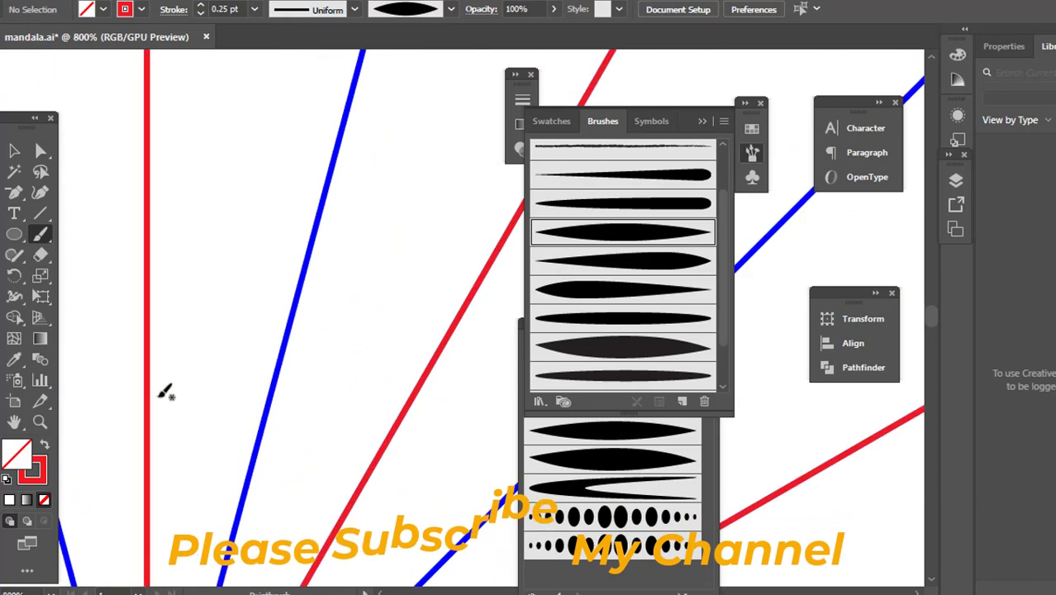
{"action": "key", "text": "ctrl+z"}
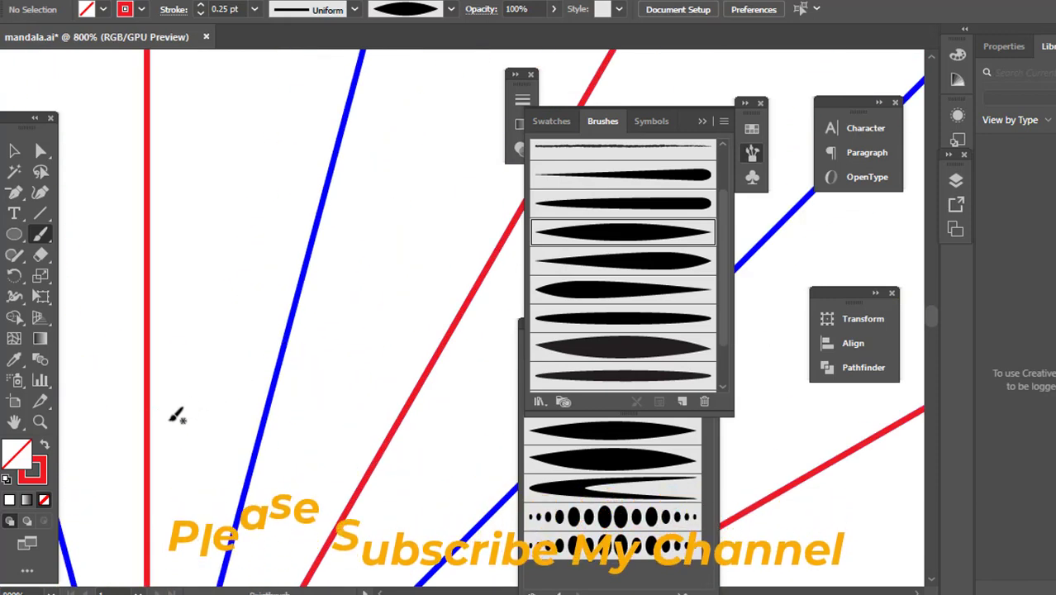
Set the stroke to black, paint trial branch and leaf strokes, then delete them.
{"action": "left_click_drag", "start_coordinate": [150, 400], "coordinate": [280, 315]}
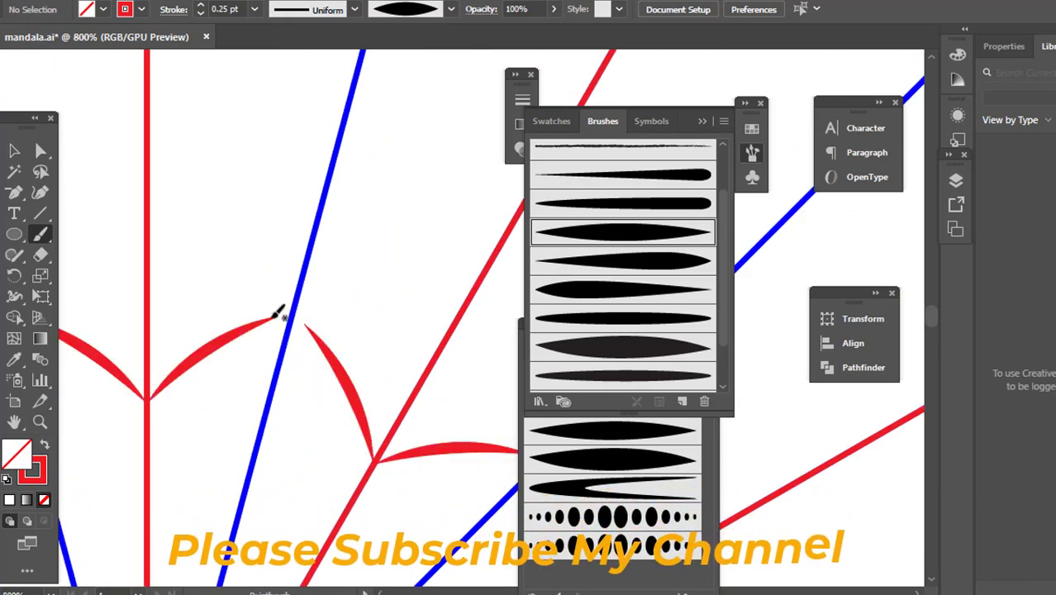
{"action": "left_click", "coordinate": [102, 10]}
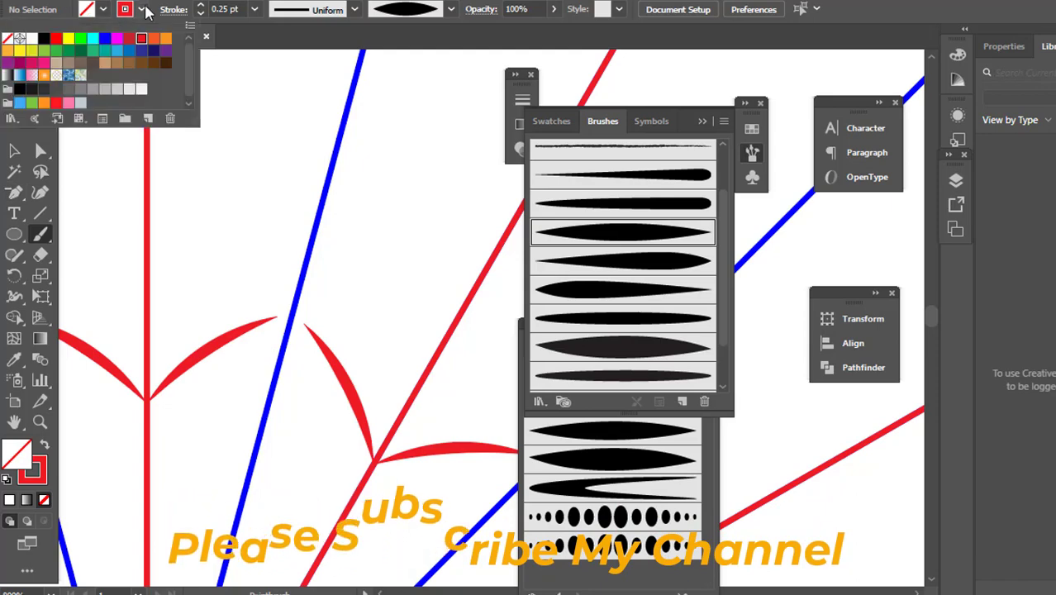
{"action": "left_click", "coordinate": [44, 38]}
{"action": "left_click", "coordinate": [244, 207]}
{"action": "left_click_drag", "start_coordinate": [208, 354], "coordinate": [203, 355]}
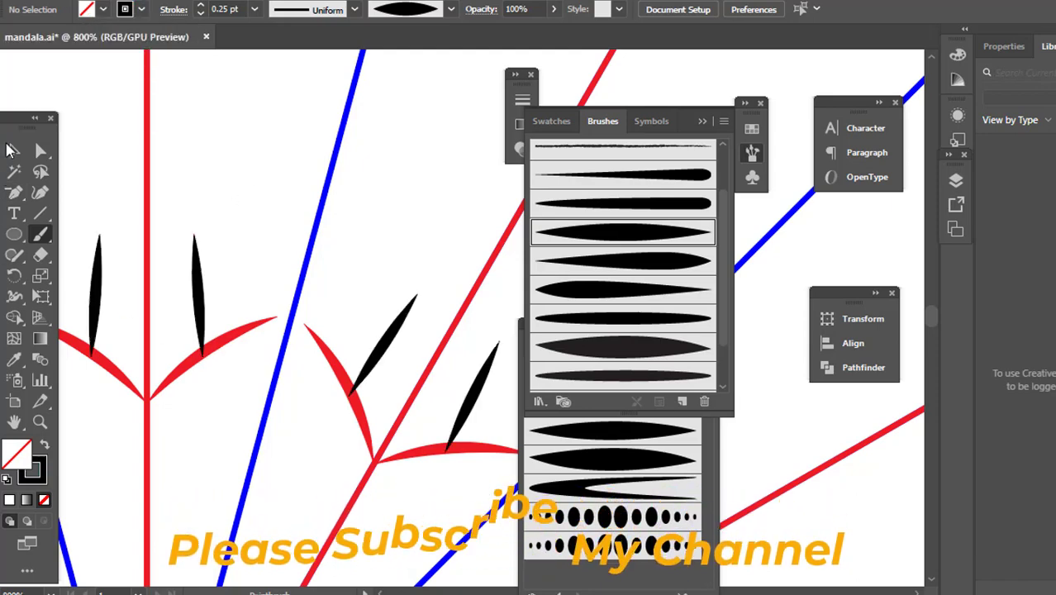
{"action": "key", "text": "v"}
{"action": "key", "text": "Escape"}
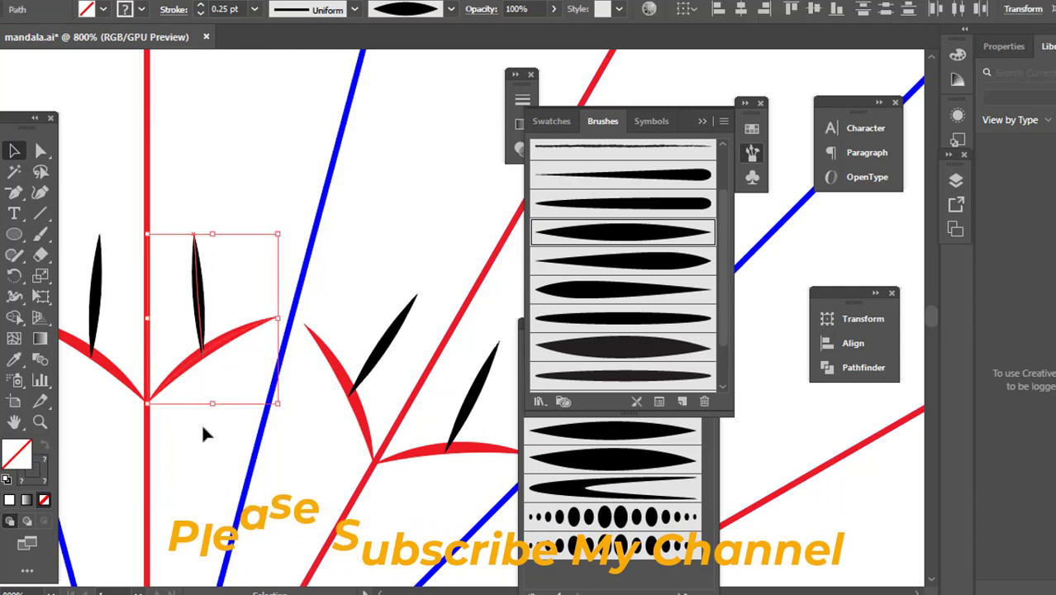
{"action": "key", "text": "Delete"}
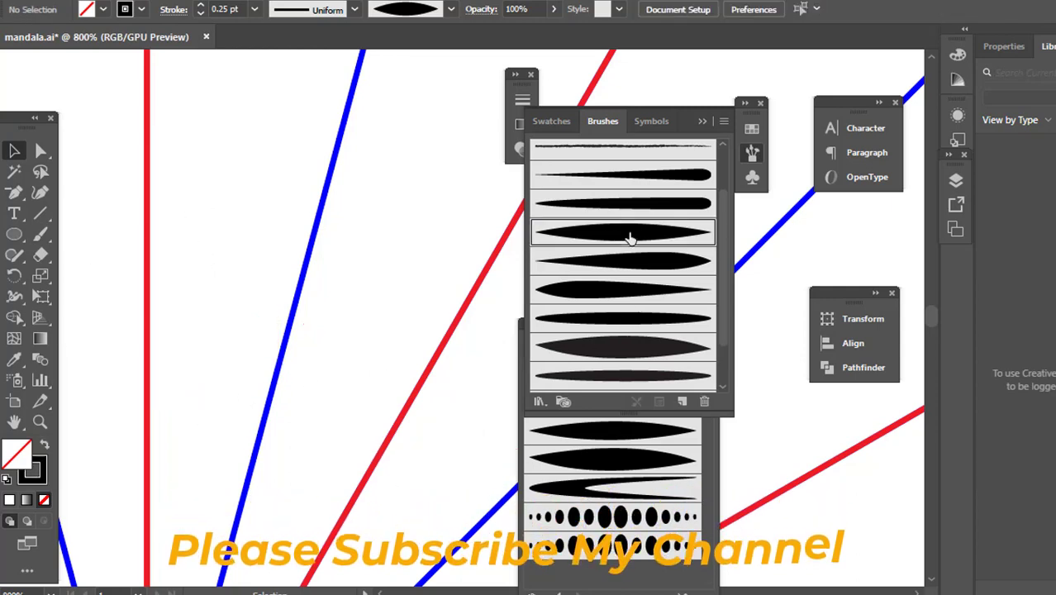
Paint the first two rings of black petal strokes between the guide lines.
{"action": "scroll", "coordinate": [147, 418], "scroll_direction": "up", "scroll_amount": 2}
{"action": "scroll", "coordinate": [147, 409], "scroll_direction": "up", "scroll_amount": 2}
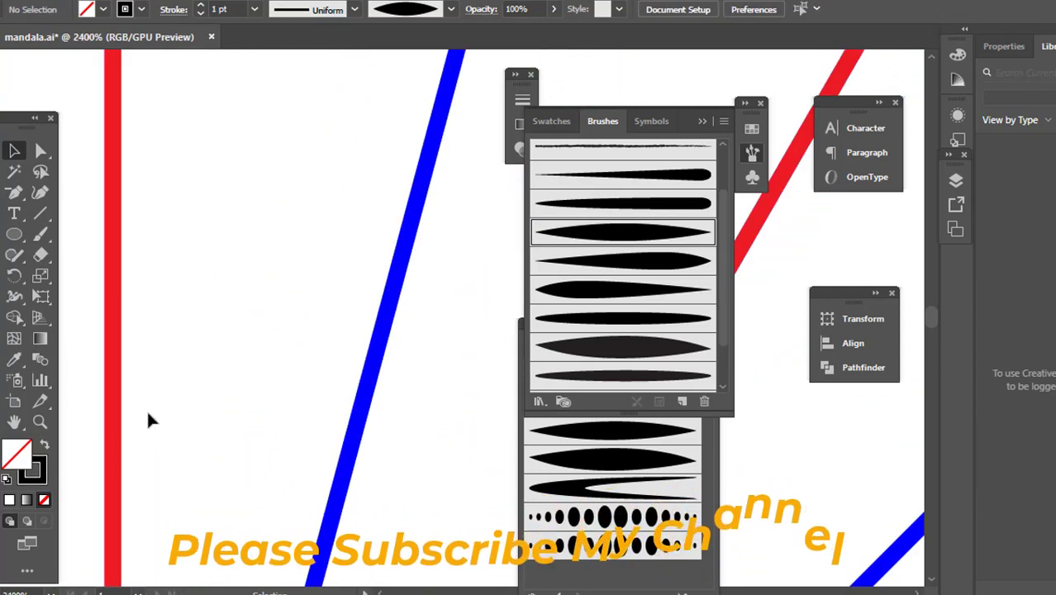
{"action": "key", "text": "b"}
{"action": "left_click_drag", "start_coordinate": [116, 443], "coordinate": [429, 217]}
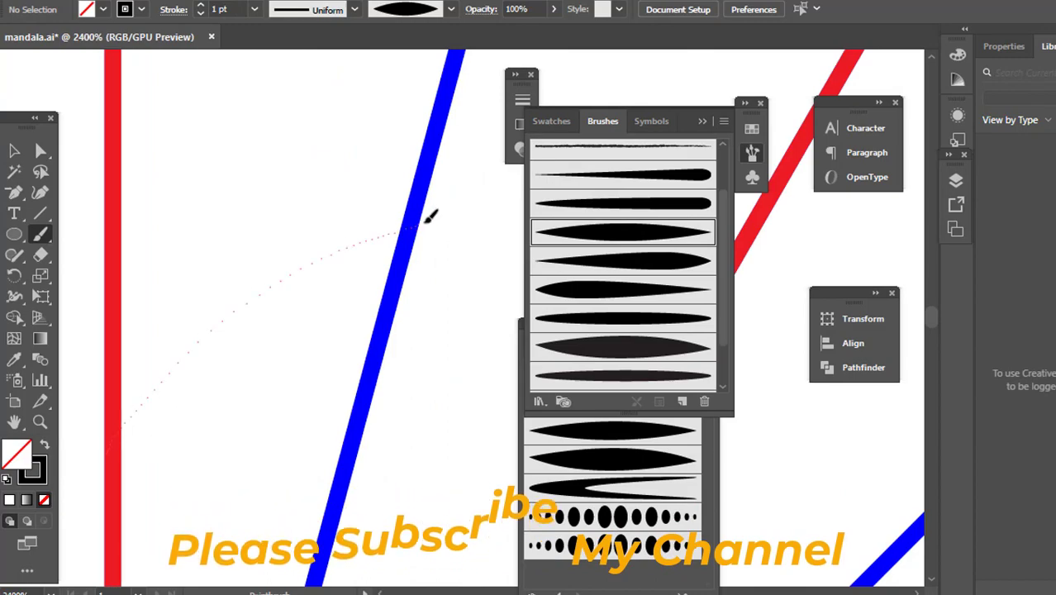
{"action": "scroll", "coordinate": [291, 285], "scroll_direction": "down", "scroll_amount": 6}
{"action": "scroll", "coordinate": [302, 291], "scroll_direction": "up", "scroll_amount": 2}
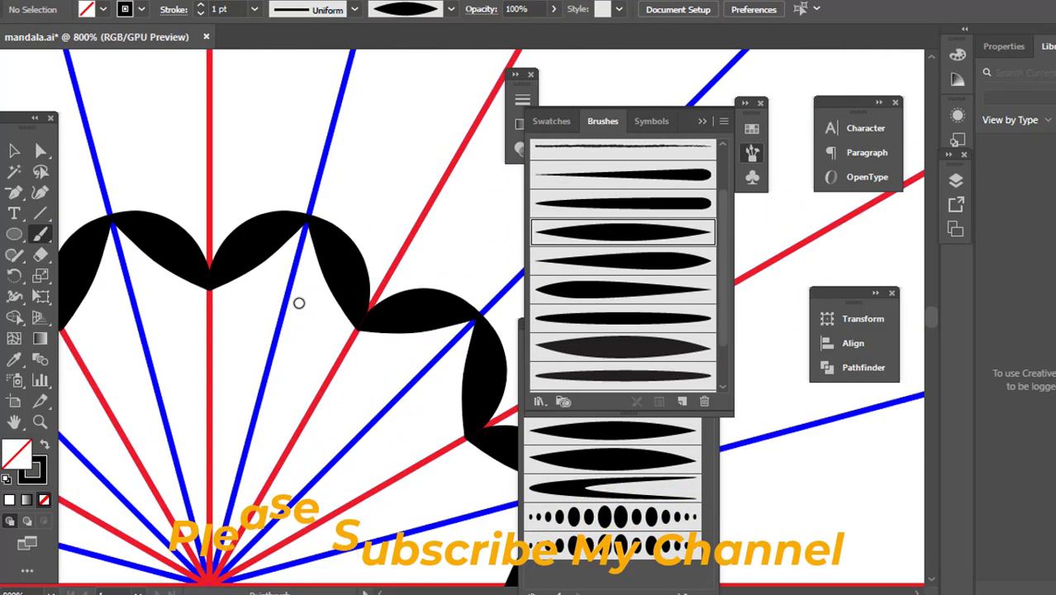
{"action": "scroll", "coordinate": [296, 301], "scroll_direction": "up", "scroll_amount": 2}
{"action": "left_click_drag", "start_coordinate": [372, 351], "coordinate": [305, 487]}
{"action": "scroll", "coordinate": [305, 486], "scroll_direction": "down", "scroll_amount": 4}
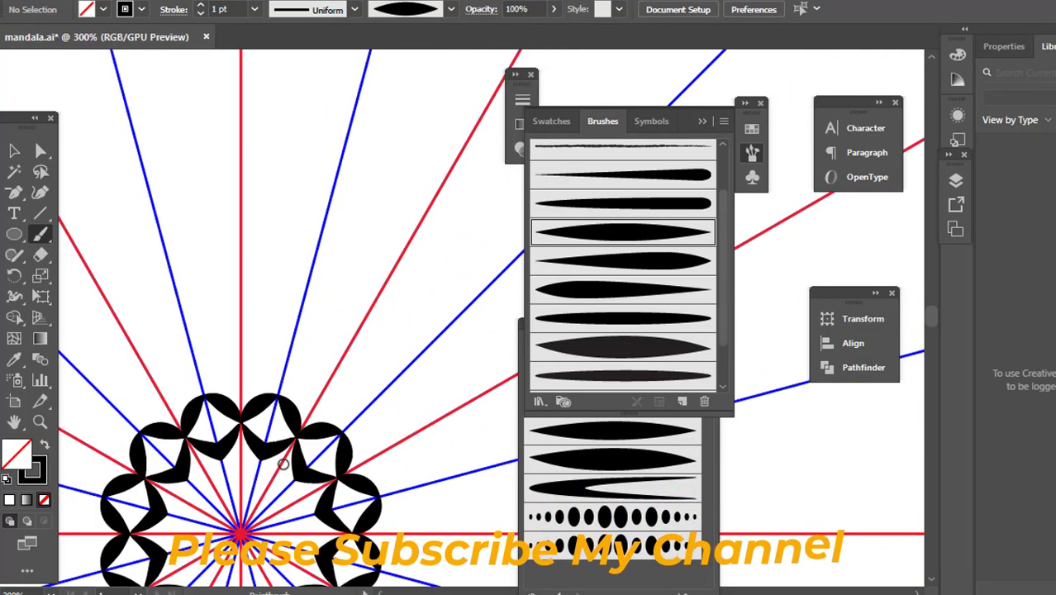
{"action": "scroll", "coordinate": [266, 443], "scroll_direction": "up", "scroll_amount": 4}
{"action": "scroll", "coordinate": [81, 323], "scroll_direction": "up", "scroll_amount": 2}
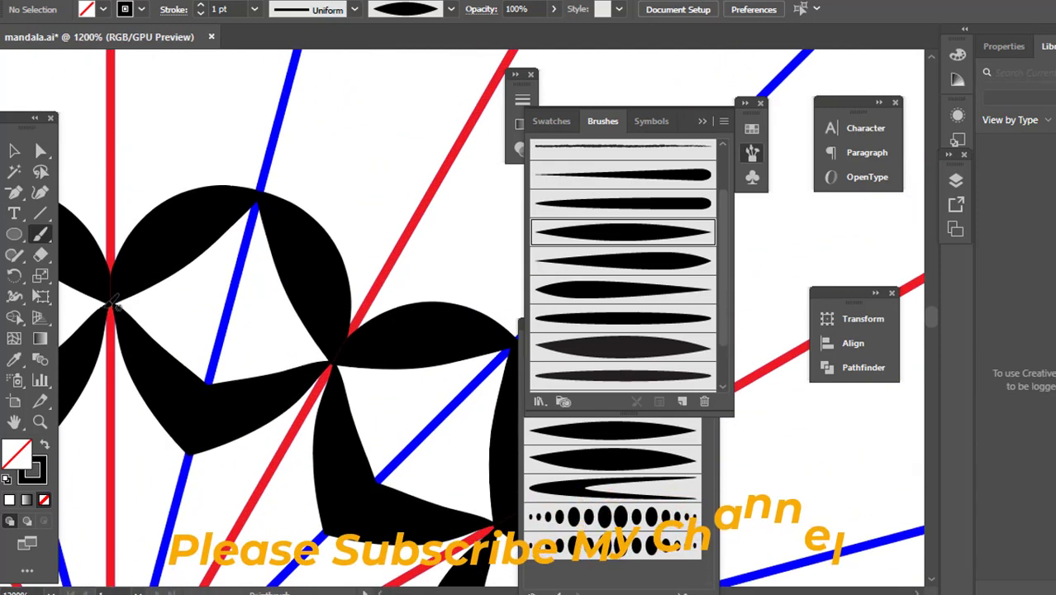
{"action": "scroll", "coordinate": [149, 380], "scroll_direction": "down", "scroll_amount": 3}
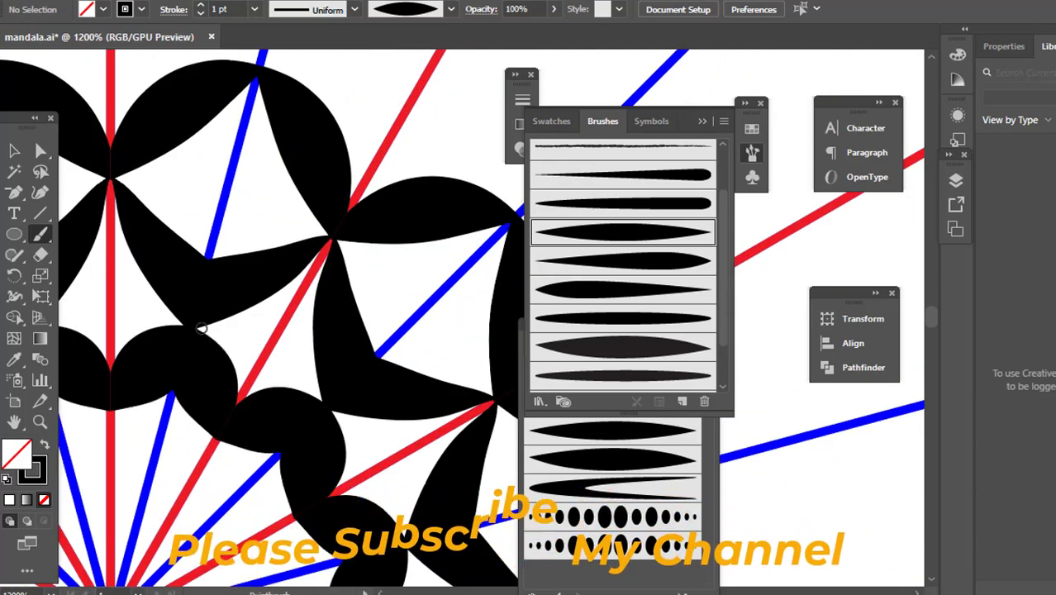
{"action": "scroll", "coordinate": [207, 314], "scroll_direction": "down", "scroll_amount": 5}
{"action": "scroll", "coordinate": [210, 300], "scroll_direction": "up", "scroll_amount": 1}
{"action": "scroll", "coordinate": [208, 301], "scroll_direction": "up", "scroll_amount": 4}
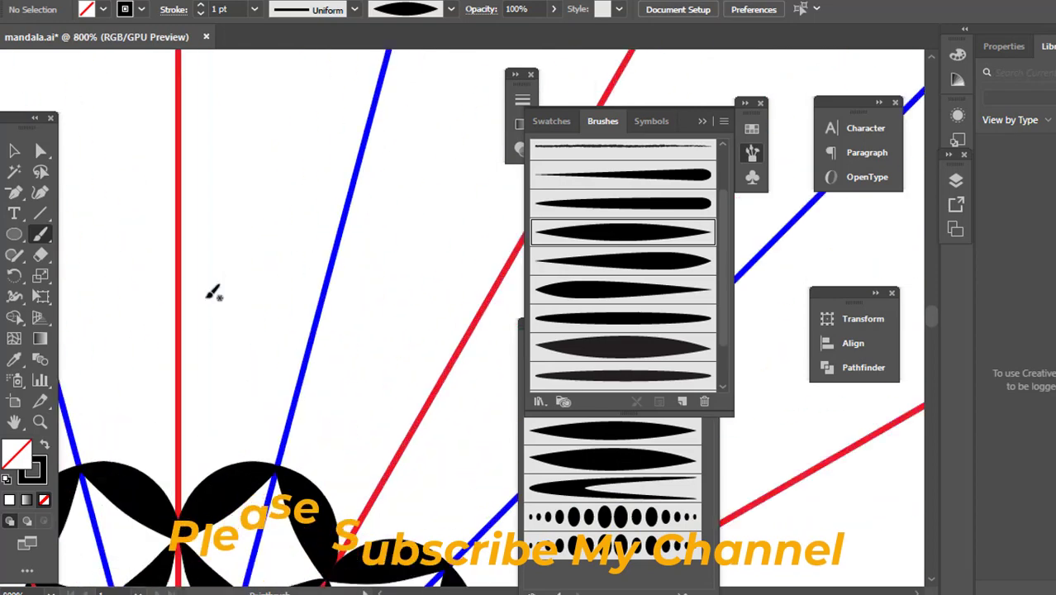
Switch to a different tapered brush and paint a mirrored petal ring along the blue guide.
{"action": "left_click", "coordinate": [35, 237]}
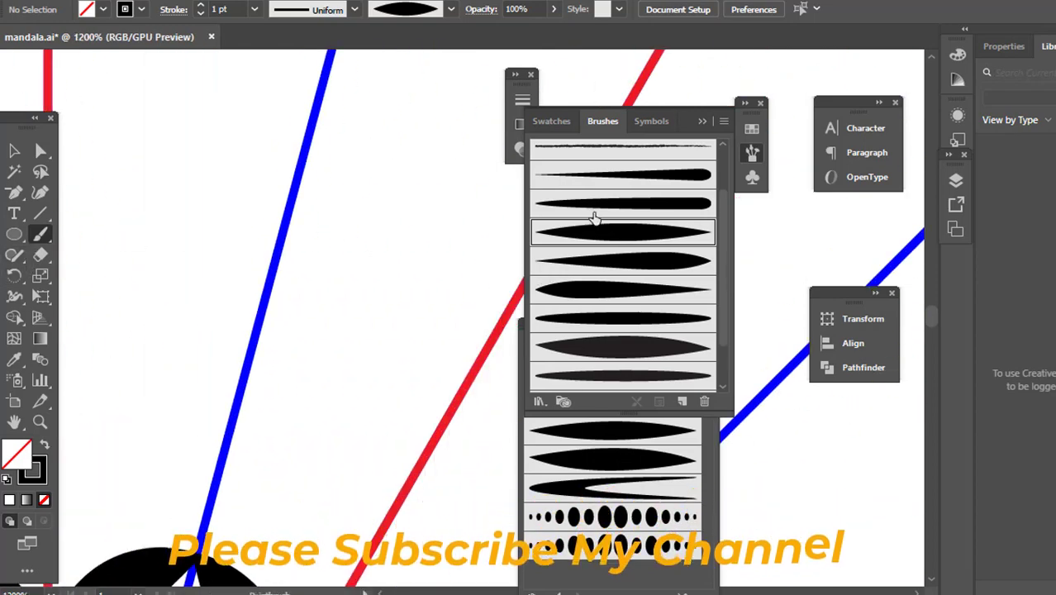
{"action": "left_click", "coordinate": [615, 237]}
{"action": "scroll", "coordinate": [190, 521], "scroll_direction": "down", "scroll_amount": 4}
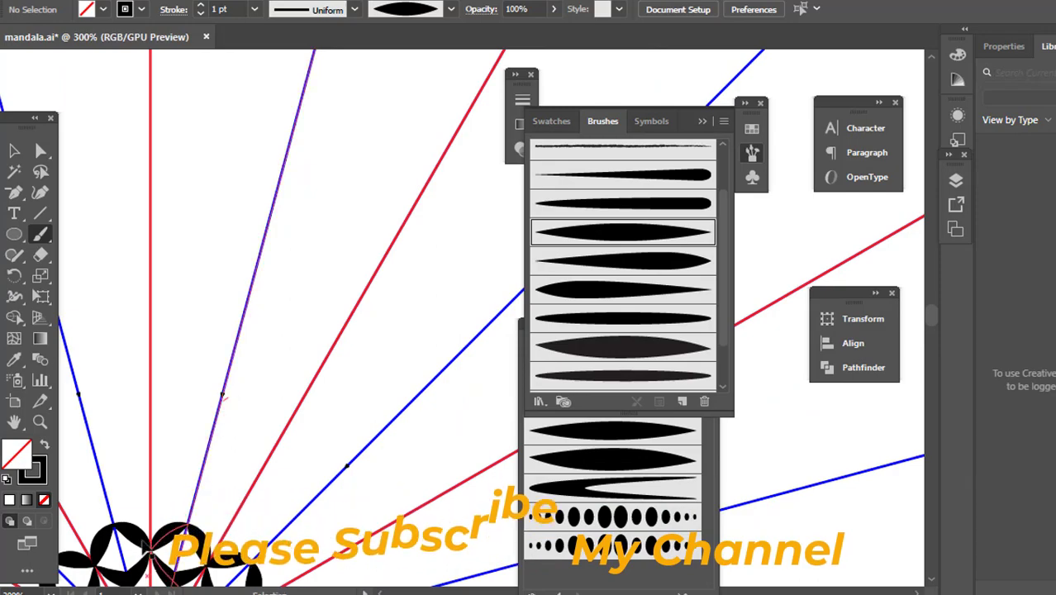
{"action": "left_click_drag", "start_coordinate": [180, 525], "coordinate": [314, 51]}
{"action": "left_click_drag", "start_coordinate": [223, 434], "coordinate": [234, 426]}
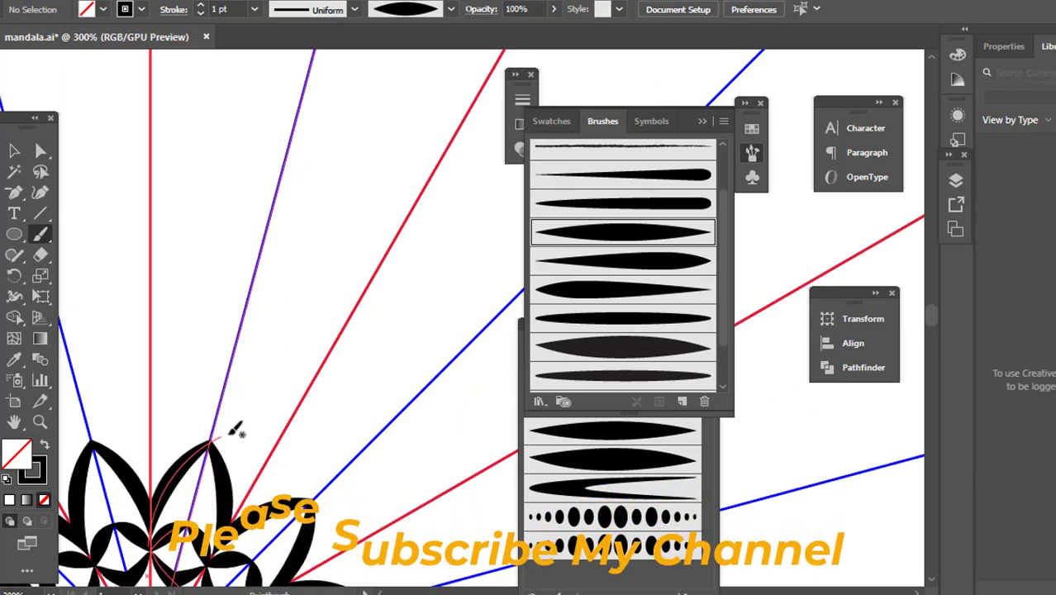
{"action": "scroll", "coordinate": [222, 453], "scroll_direction": "down", "scroll_amount": 3}
{"action": "scroll", "coordinate": [151, 452], "scroll_direction": "up", "scroll_amount": 2}
{"action": "scroll", "coordinate": [150, 452], "scroll_direction": "down", "scroll_amount": 2}
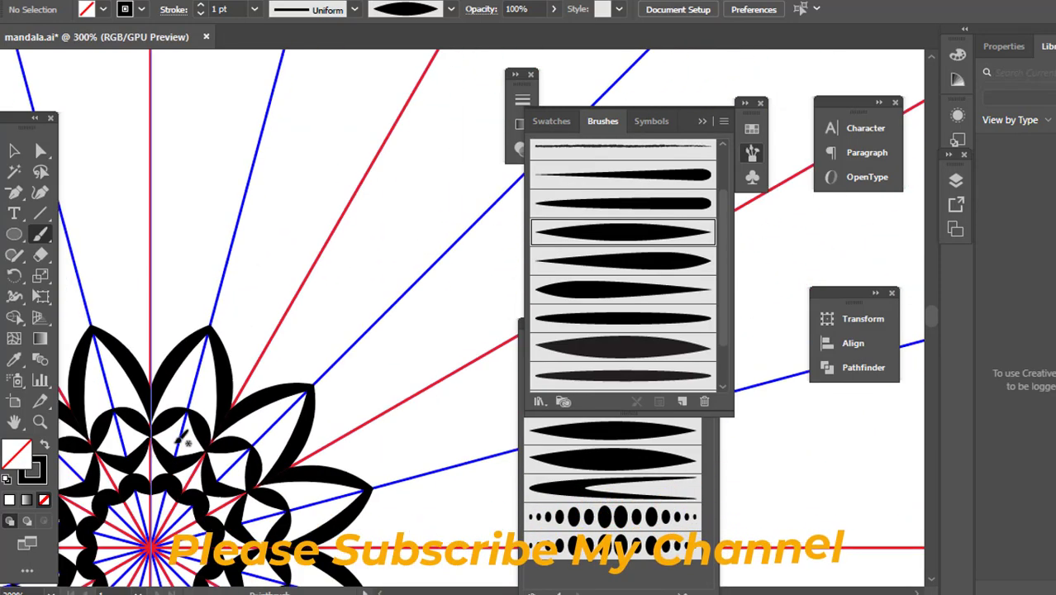
{"action": "scroll", "coordinate": [181, 397], "scroll_direction": "down", "scroll_amount": 2}
{"action": "scroll", "coordinate": [195, 350], "scroll_direction": "up", "scroll_amount": 2}
{"action": "scroll", "coordinate": [195, 351], "scroll_direction": "up", "scroll_amount": 2}
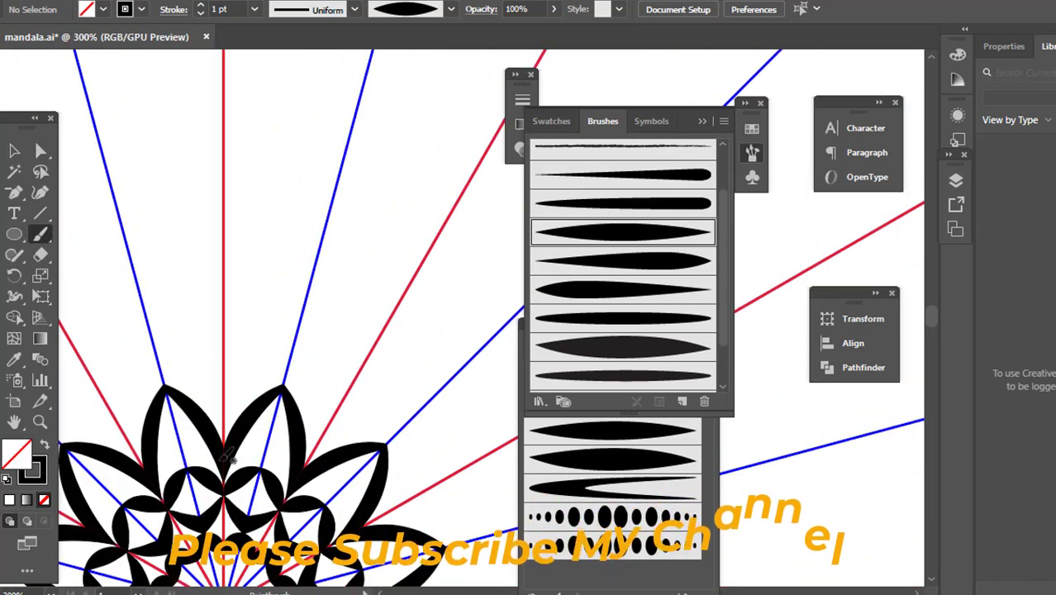
Add another petal ring and a large outer ring of petals.
{"action": "left_click_drag", "start_coordinate": [349, 279], "coordinate": [349, 279]}
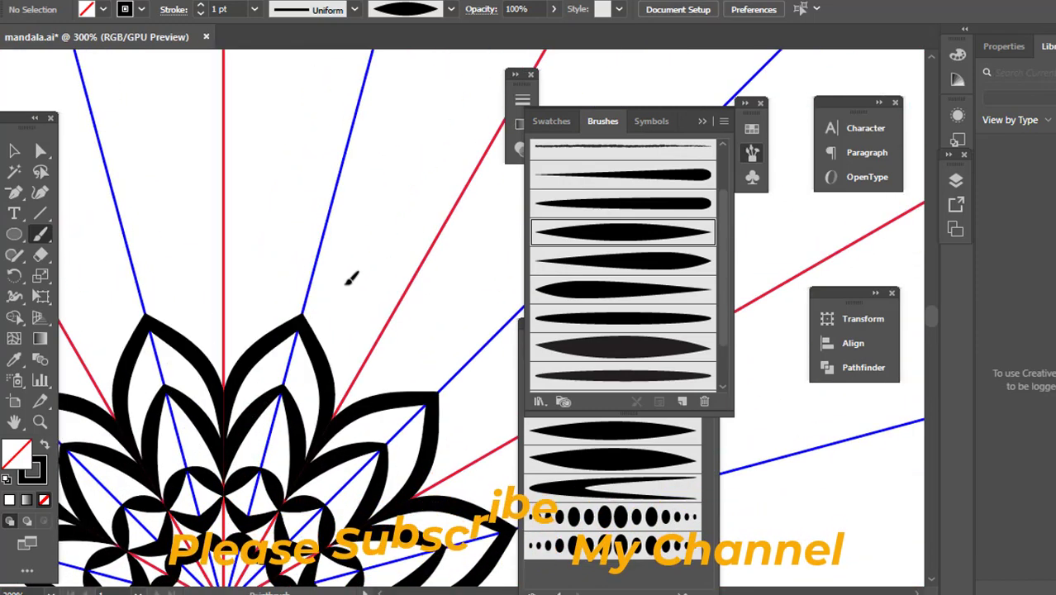
{"action": "scroll", "coordinate": [282, 306], "scroll_direction": "down", "scroll_amount": 2}
{"action": "scroll", "coordinate": [246, 345], "scroll_direction": "up", "scroll_amount": 1}
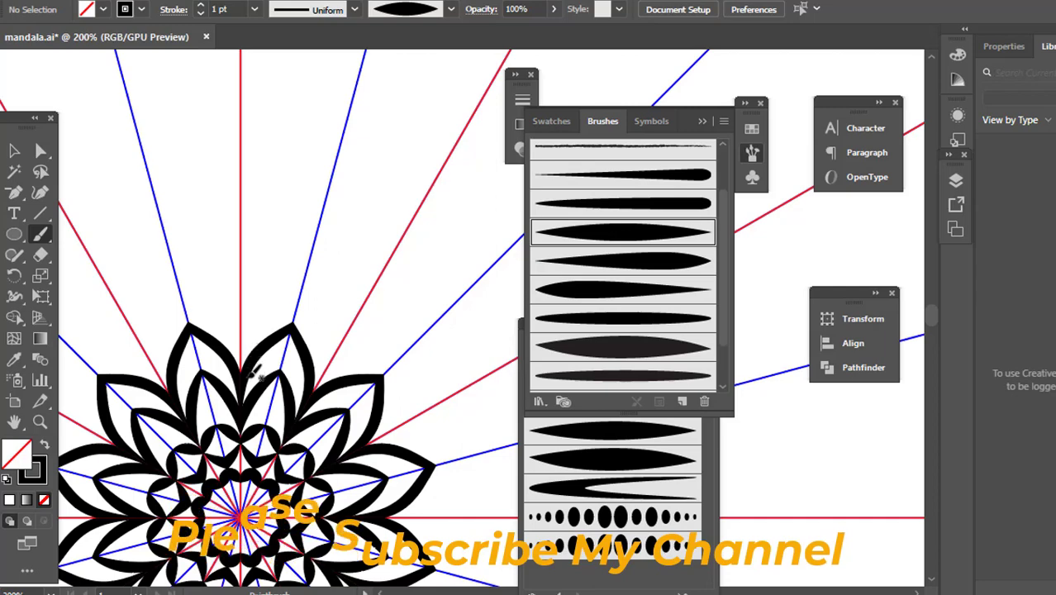
{"action": "left_click_drag", "start_coordinate": [254, 383], "coordinate": [361, 192]}
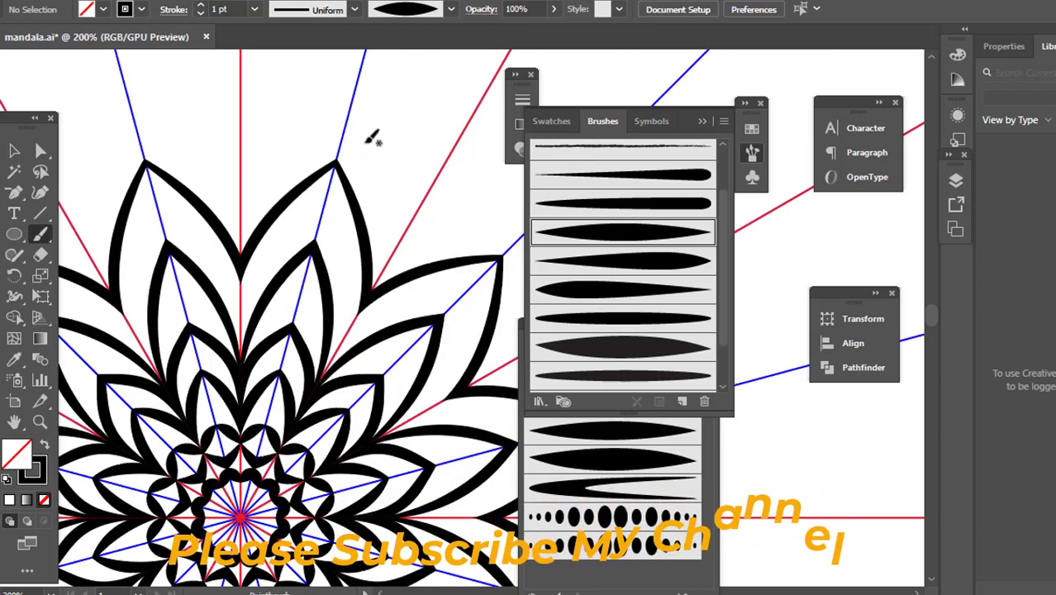
{"action": "scroll", "coordinate": [371, 136], "scroll_direction": "down", "scroll_amount": 2}
{"action": "scroll", "coordinate": [258, 217], "scroll_direction": "up", "scroll_amount": 1}
{"action": "scroll", "coordinate": [234, 248], "scroll_direction": "up", "scroll_amount": 2}
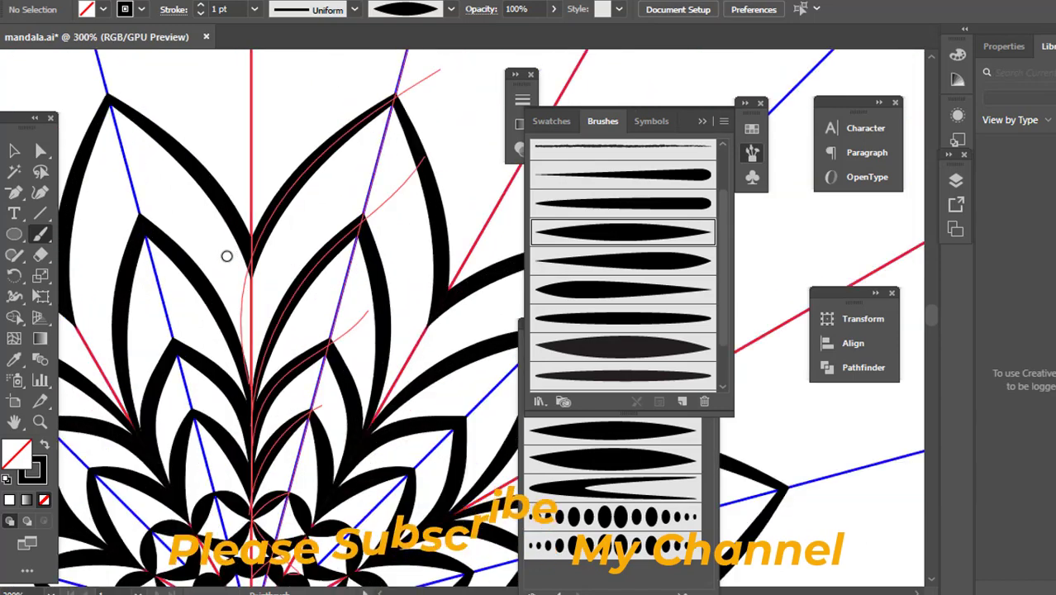
{"action": "scroll", "coordinate": [228, 252], "scroll_direction": "up", "scroll_amount": 1}
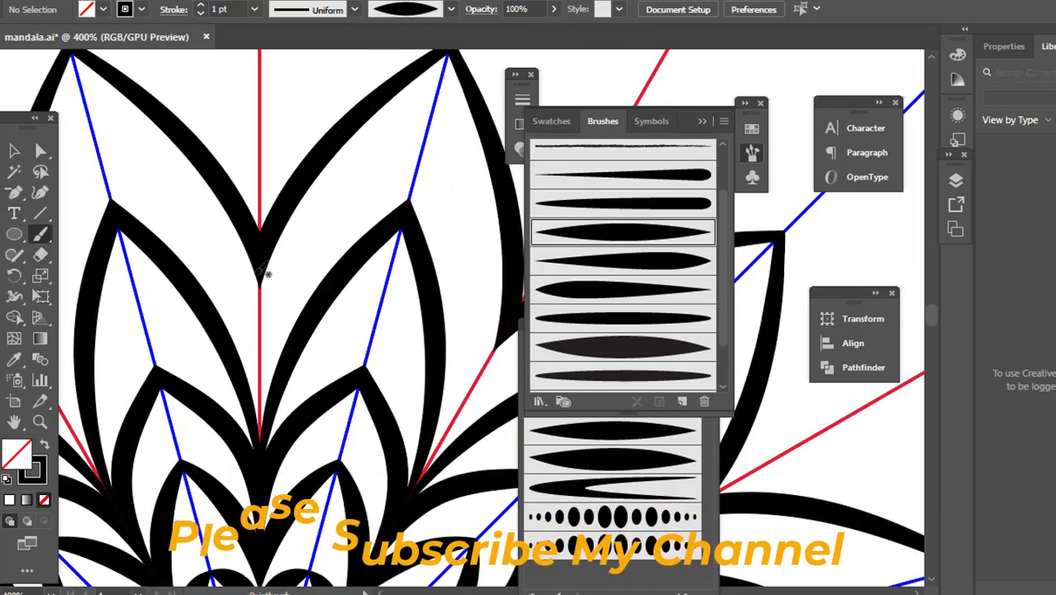
{"action": "left_click", "coordinate": [611, 517]}
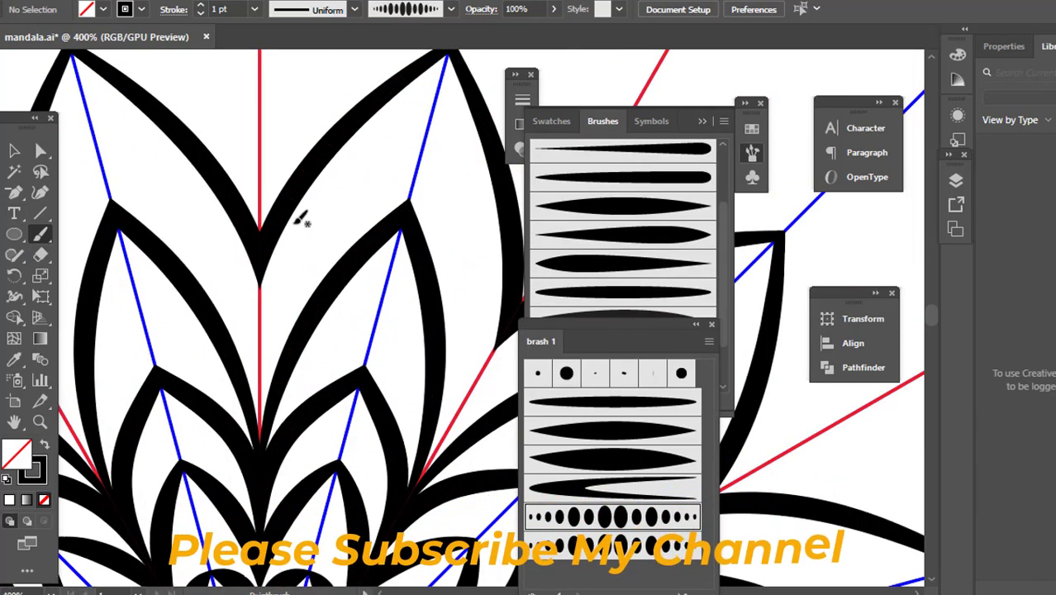
{"action": "left_click_drag", "start_coordinate": [275, 281], "coordinate": [276, 282]}
{"action": "scroll", "coordinate": [276, 283], "scroll_direction": "down", "scroll_amount": 2}
{"action": "scroll", "coordinate": [276, 282], "scroll_direction": "down", "scroll_amount": 1}
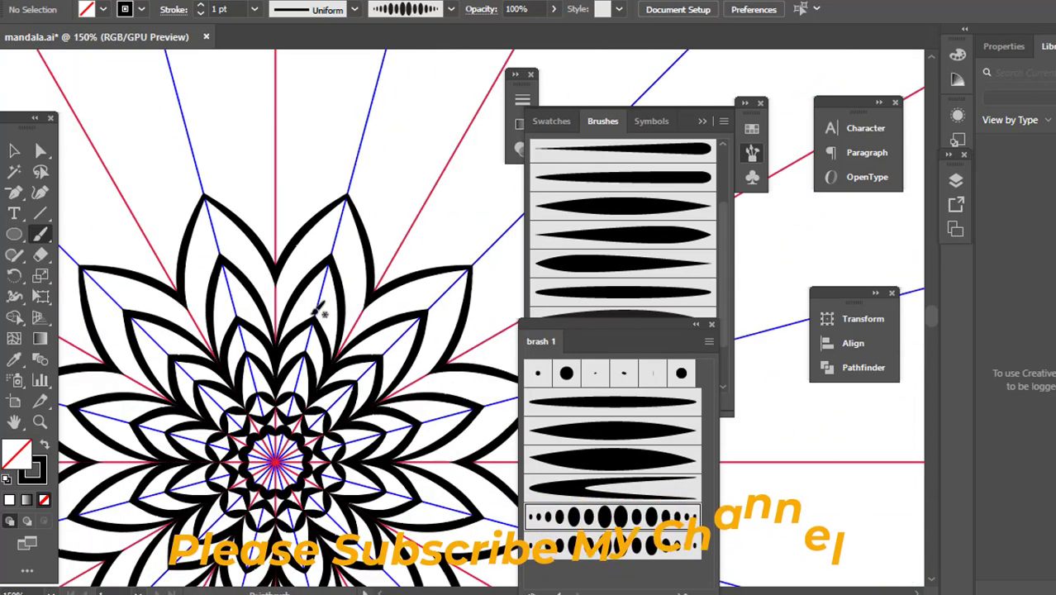
{"action": "scroll", "coordinate": [307, 279], "scroll_direction": "up", "scroll_amount": 3}
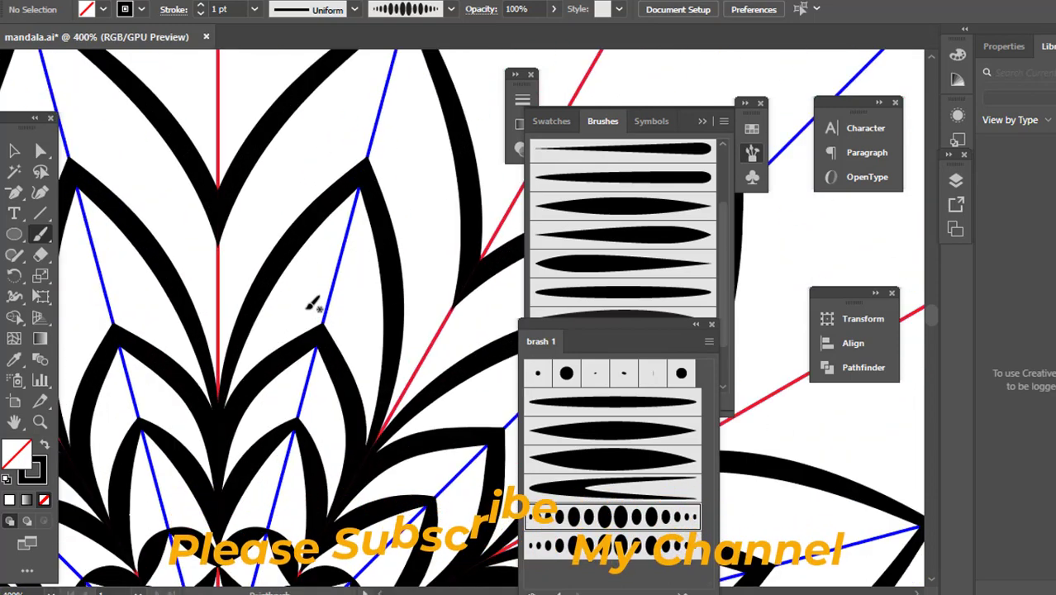
{"action": "scroll", "coordinate": [331, 259], "scroll_direction": "down", "scroll_amount": 5}
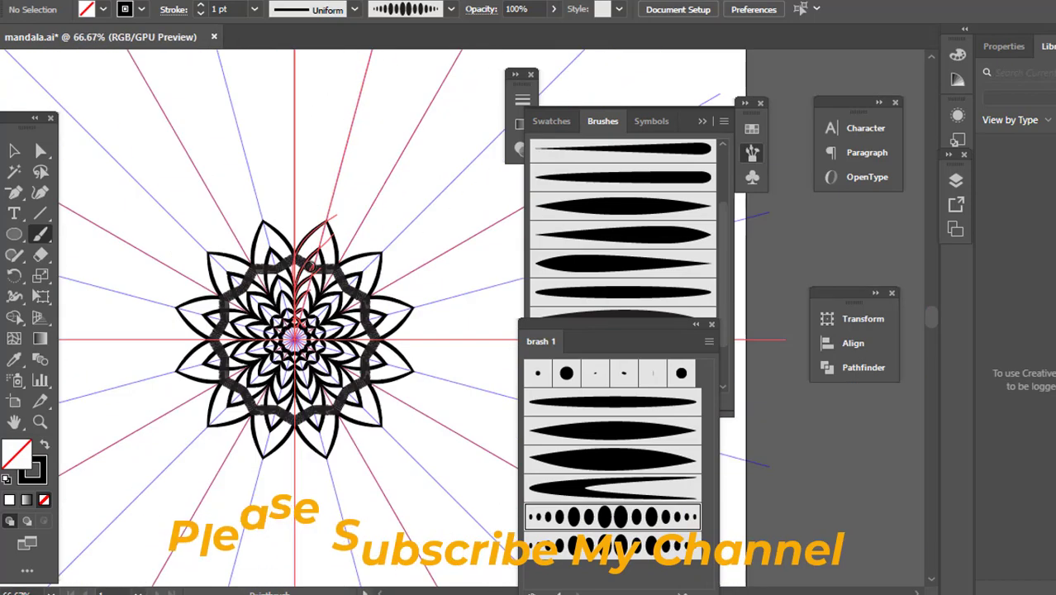
{"action": "scroll", "coordinate": [306, 248], "scroll_direction": "up", "scroll_amount": 1}
{"action": "scroll", "coordinate": [289, 244], "scroll_direction": "up", "scroll_amount": 2}
{"action": "scroll", "coordinate": [278, 240], "scroll_direction": "up", "scroll_amount": 4}
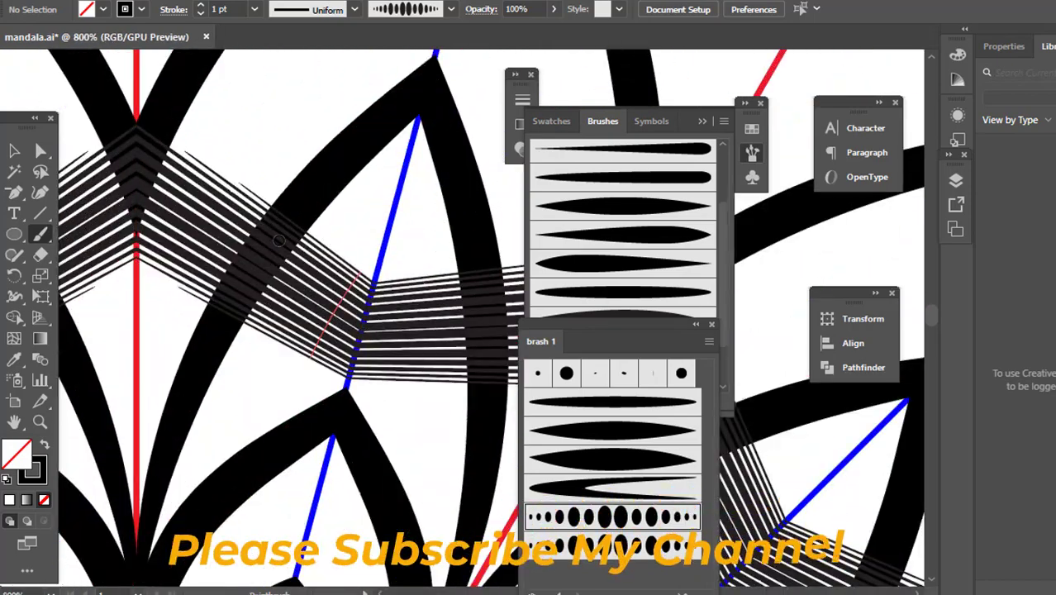
{"action": "scroll", "coordinate": [279, 241], "scroll_direction": "down", "scroll_amount": 5}
{"action": "scroll", "coordinate": [306, 207], "scroll_direction": "down", "scroll_amount": 1}
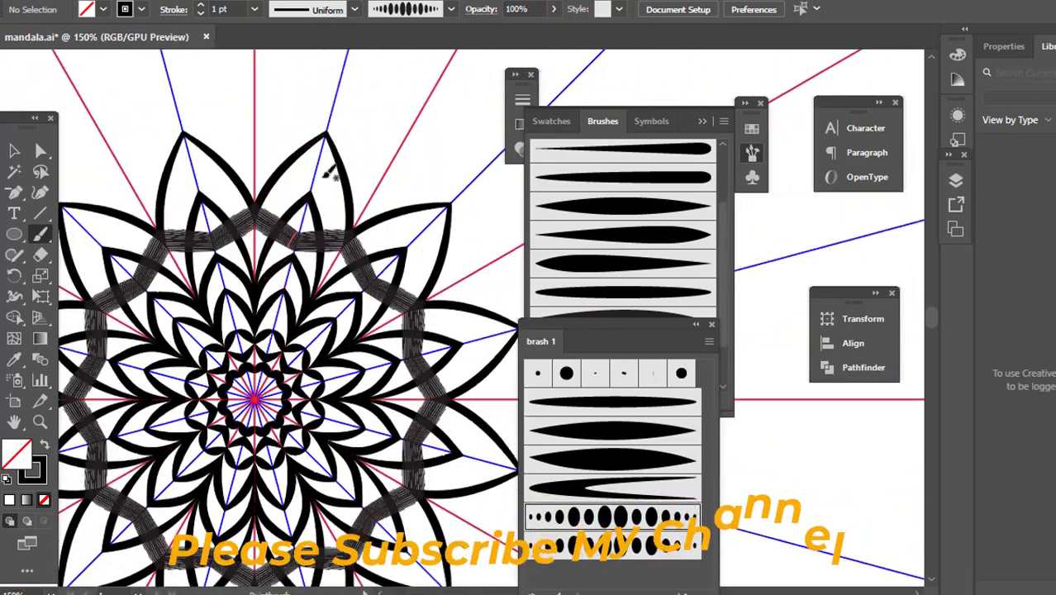
{"action": "scroll", "coordinate": [329, 182], "scroll_direction": "up", "scroll_amount": 2}
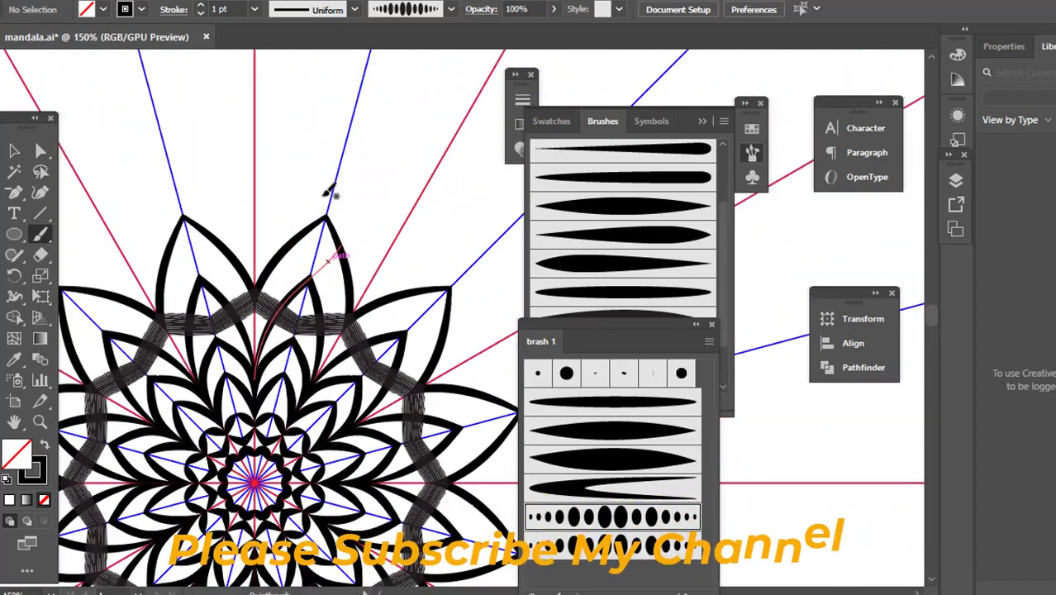
{"action": "left_click", "coordinate": [633, 207]}
{"action": "scroll", "coordinate": [281, 384], "scroll_direction": "up", "scroll_amount": 3}
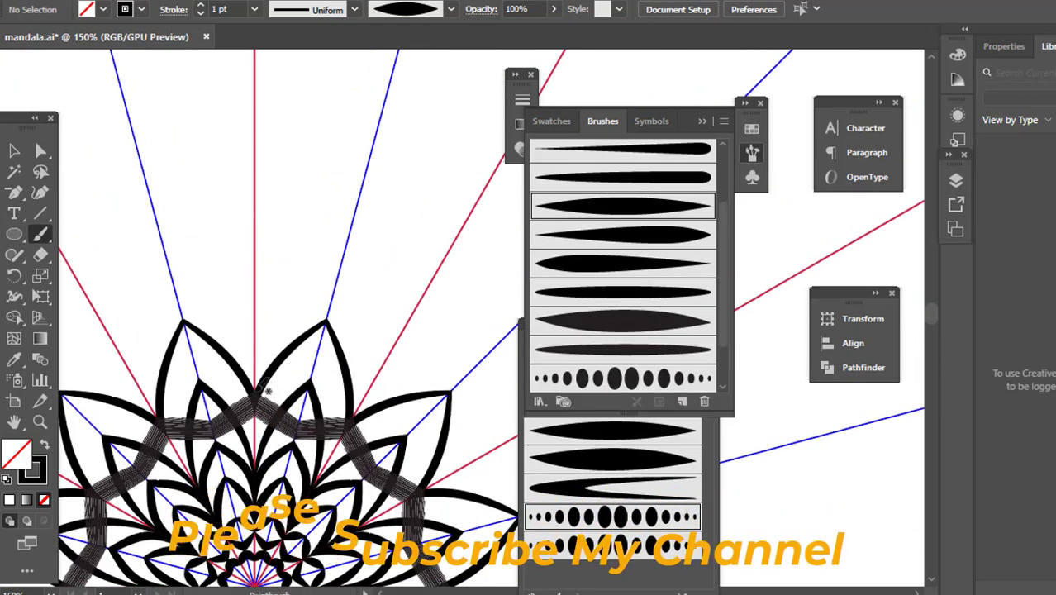
{"action": "left_click_drag", "start_coordinate": [363, 206], "coordinate": [323, 233]}
{"action": "scroll", "coordinate": [323, 233], "scroll_direction": "down", "scroll_amount": 1}
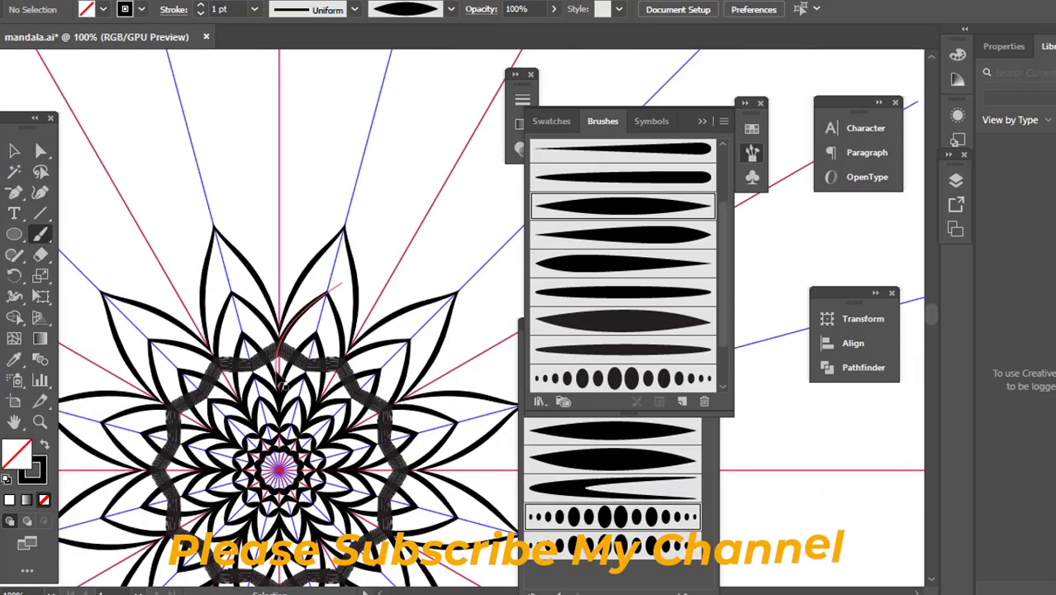
{"action": "left_click_drag", "start_coordinate": [386, 183], "coordinate": [373, 189]}
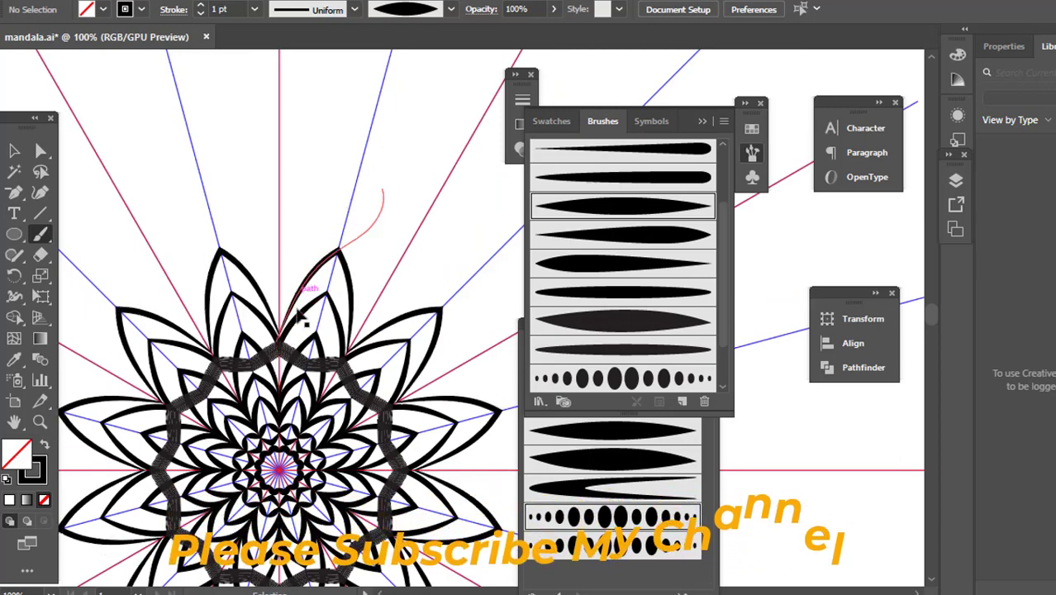
{"action": "scroll", "coordinate": [306, 307], "scroll_direction": "up", "scroll_amount": 1}
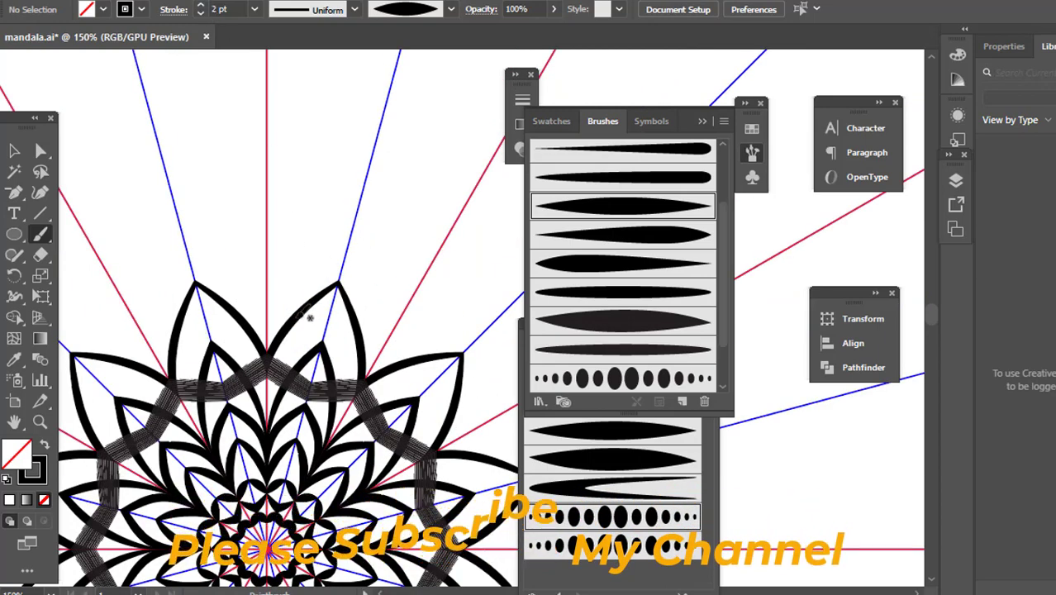
{"action": "left_click", "coordinate": [652, 323]}
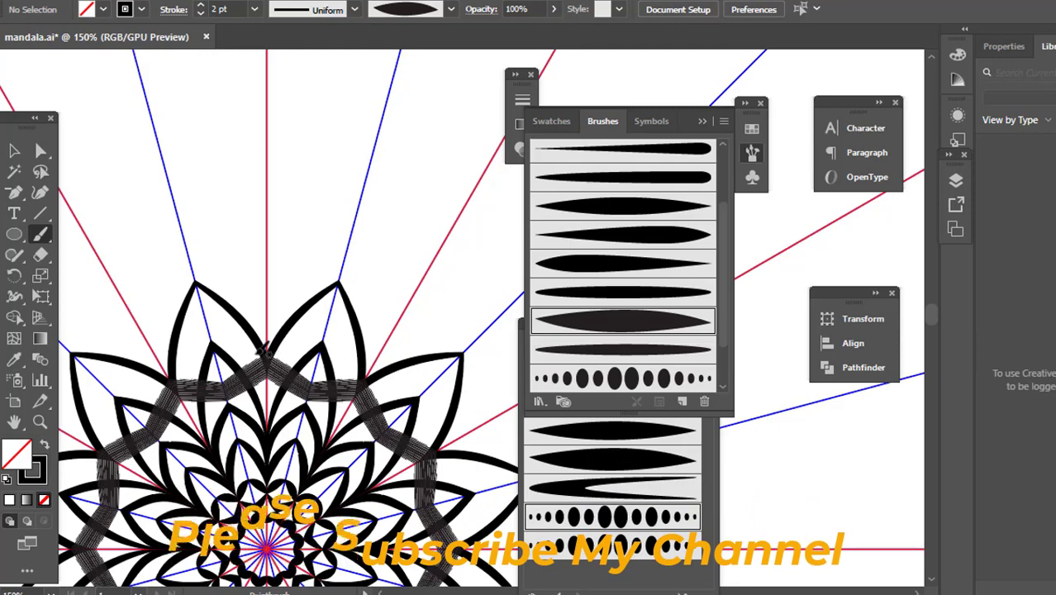
{"action": "left_click_drag", "start_coordinate": [384, 180], "coordinate": [385, 176]}
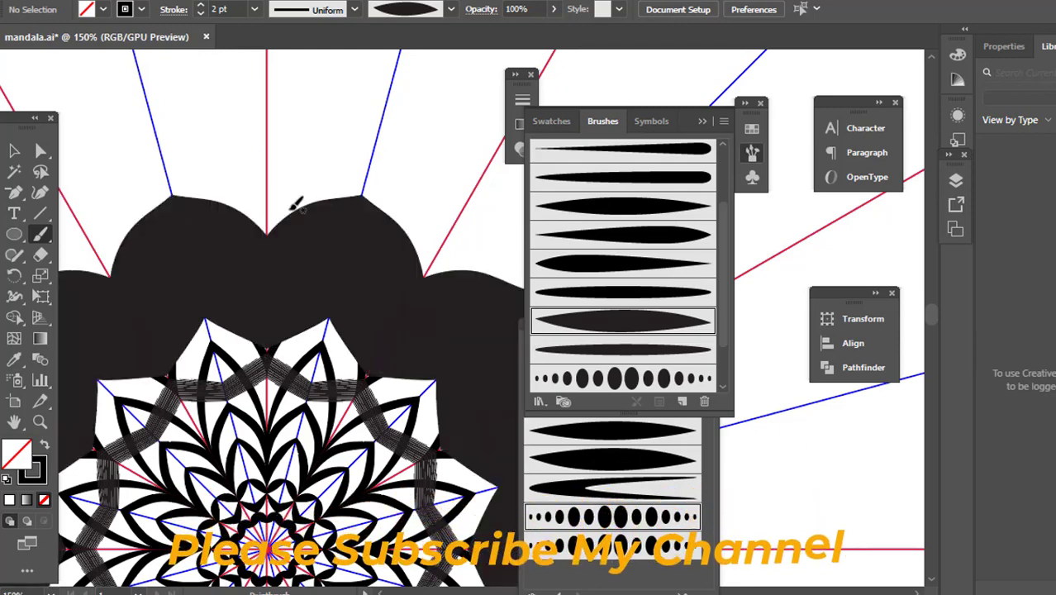
{"action": "scroll", "coordinate": [296, 205], "scroll_direction": "down", "scroll_amount": 2}
{"action": "key", "text": "ctrl+z"}
Set stroke weight to 1 pt and paint a ring of long curling spikes with a tapered brush.
{"action": "left_click", "coordinate": [200, 13]}
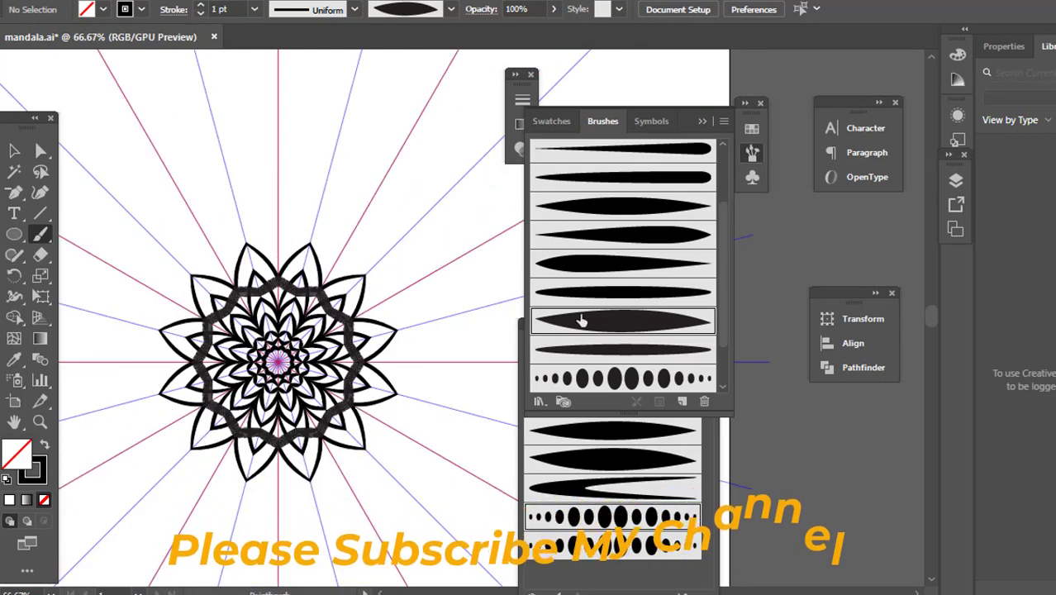
{"action": "left_click", "coordinate": [604, 291]}
{"action": "left_click", "coordinate": [589, 264]}
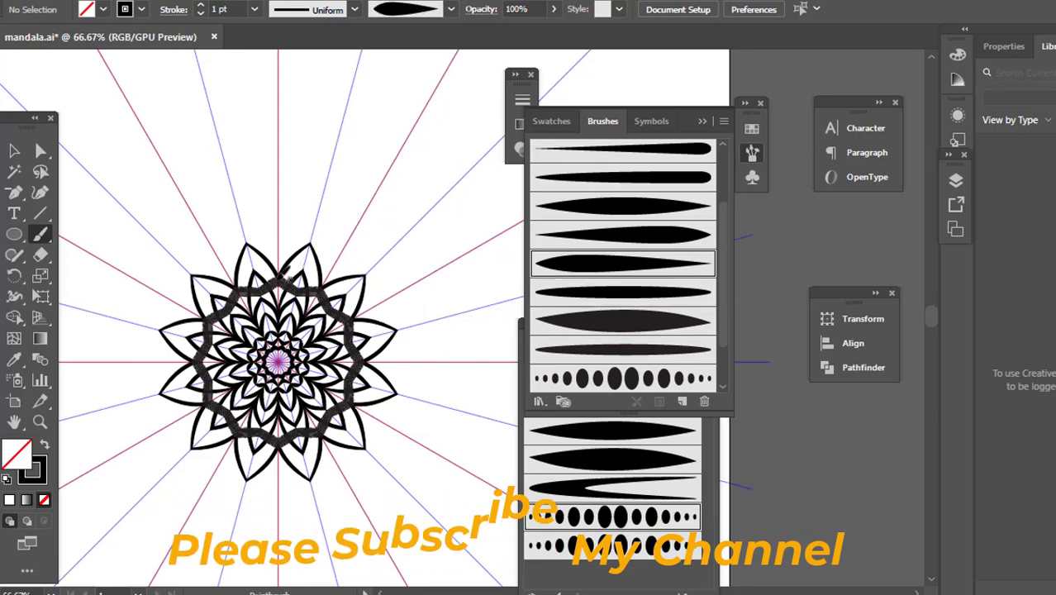
{"action": "left_click_drag", "start_coordinate": [304, 217], "coordinate": [323, 189]}
{"action": "left_click_drag", "start_coordinate": [331, 164], "coordinate": [333, 169]}
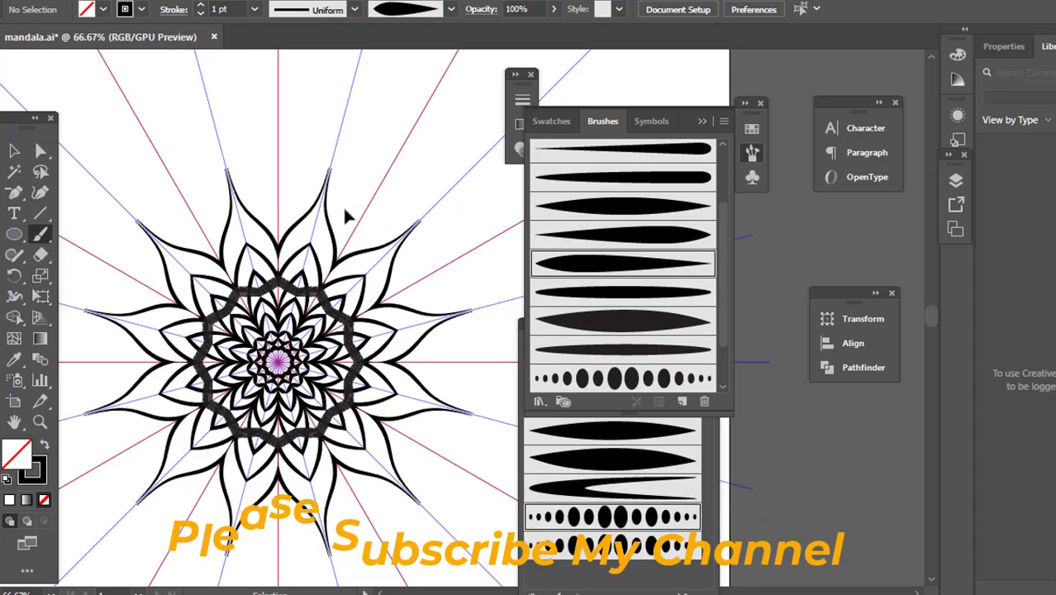
{"action": "key", "text": "ctrl+z"}
{"action": "scroll", "coordinate": [341, 206], "scroll_direction": "up", "scroll_amount": 2}
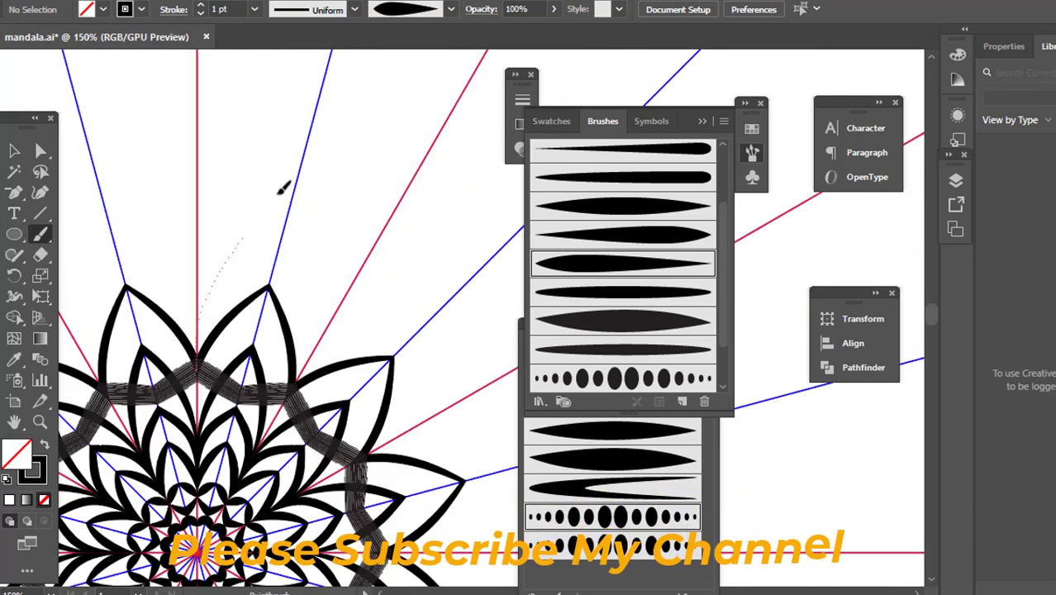
{"action": "left_click_drag", "start_coordinate": [327, 75], "coordinate": [321, 86]}
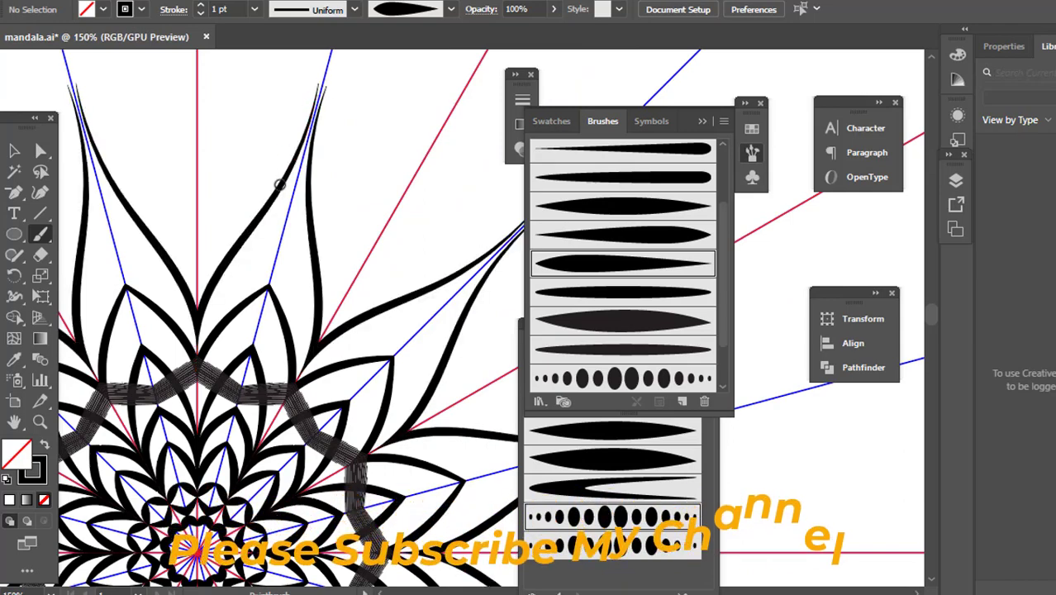
{"action": "scroll", "coordinate": [292, 173], "scroll_direction": "up", "scroll_amount": 2}
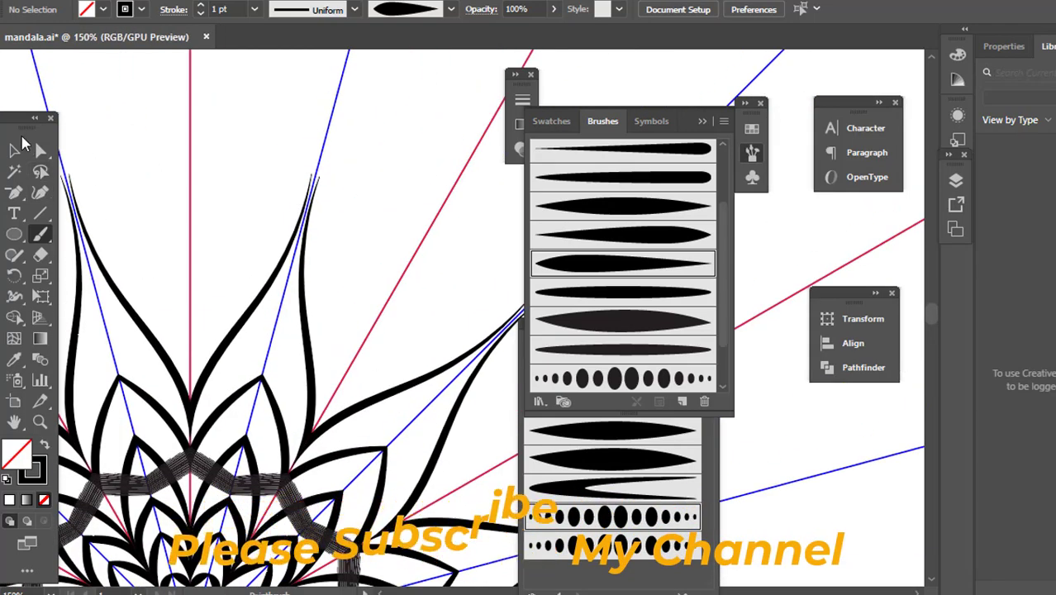
Pull the spike tip anchors together with Direct Selection so each pair meets in one point.
{"action": "left_click", "coordinate": [41, 150]}
{"action": "scroll", "coordinate": [293, 180], "scroll_direction": "up", "scroll_amount": 4}
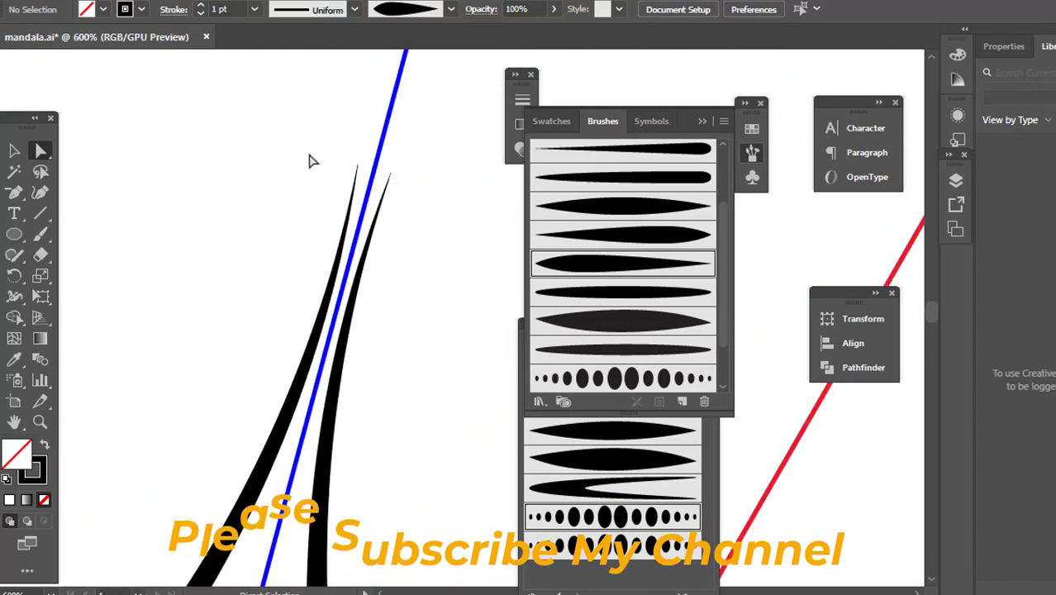
{"action": "mouse_move", "coordinate": [358, 181]}
{"action": "left_mouse_down"}
{"action": "mouse_move", "coordinate": [379, 166]}
{"action": "mouse_move", "coordinate": [380, 175]}
{"action": "left_mouse_up"}
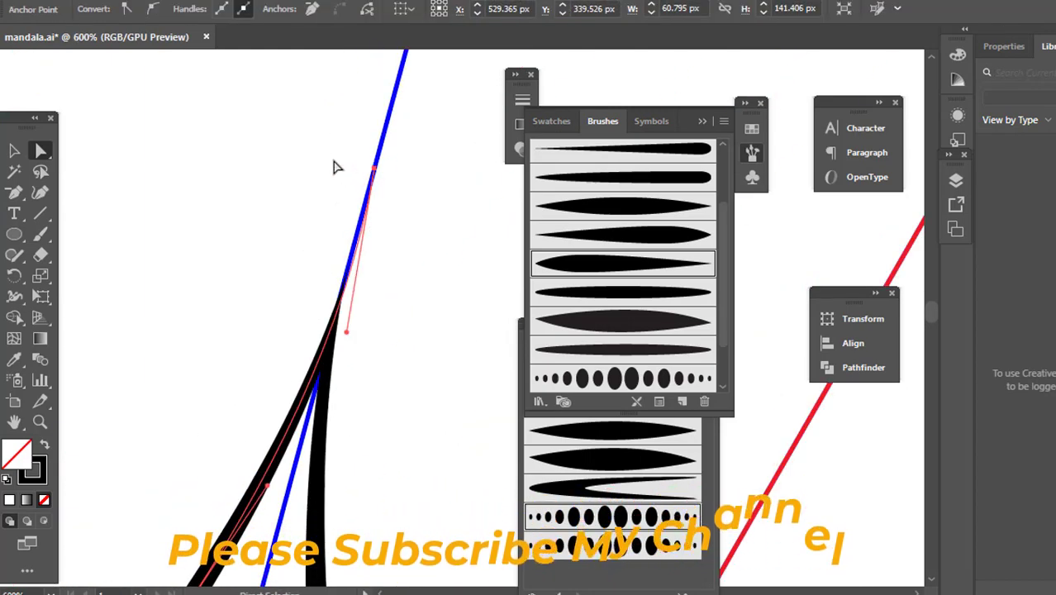
{"action": "left_click", "coordinate": [337, 168]}
{"action": "scroll", "coordinate": [337, 168], "scroll_direction": "down", "scroll_amount": 5}
{"action": "scroll", "coordinate": [337, 237], "scroll_direction": "down", "scroll_amount": 2}
{"action": "scroll", "coordinate": [316, 417], "scroll_direction": "up", "scroll_amount": 1}
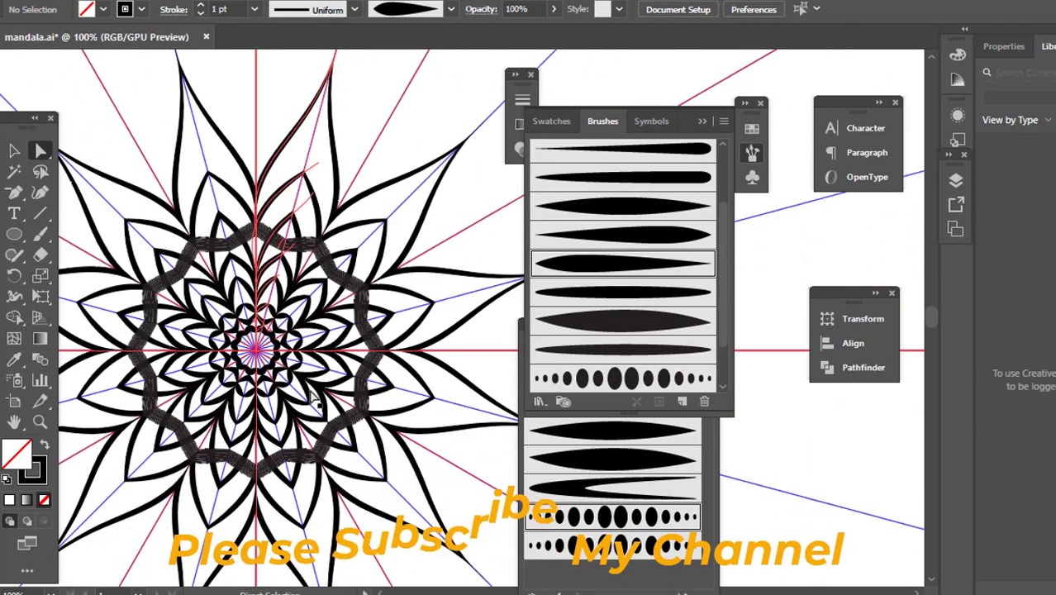
{"action": "scroll", "coordinate": [331, 348], "scroll_direction": "up", "scroll_amount": 1}
{"action": "scroll", "coordinate": [352, 274], "scroll_direction": "up", "scroll_amount": 2}
{"action": "scroll", "coordinate": [215, 343], "scroll_direction": "down", "scroll_amount": 2}
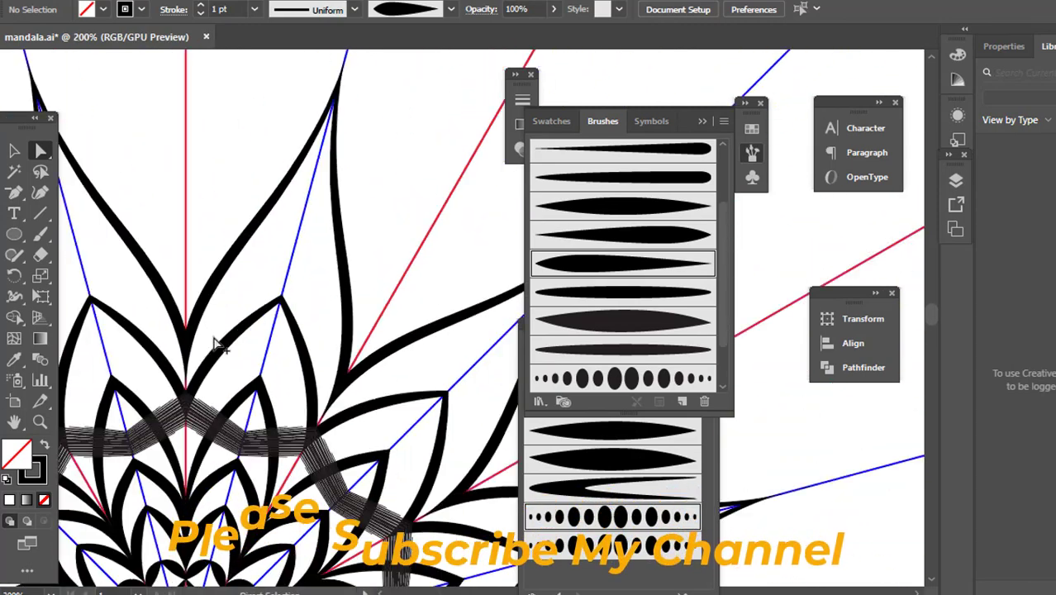
{"action": "scroll", "coordinate": [211, 347], "scroll_direction": "up", "scroll_amount": 1}
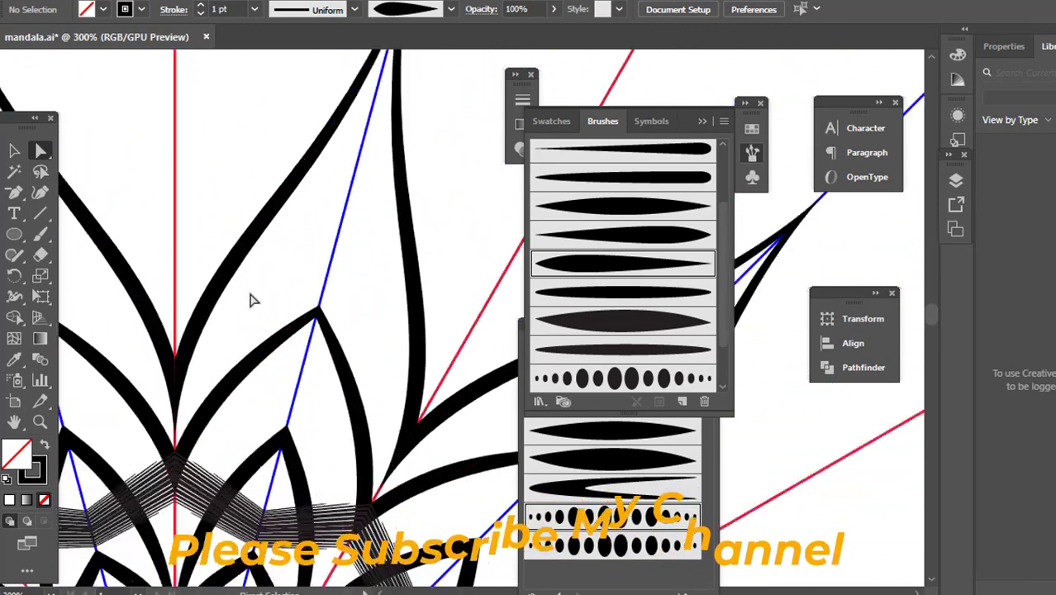
Paint a thin inner stroke with the slim tapered brush and sharpen its tip anchor.
{"action": "left_click", "coordinate": [640, 232]}
{"action": "left_click", "coordinate": [628, 205]}
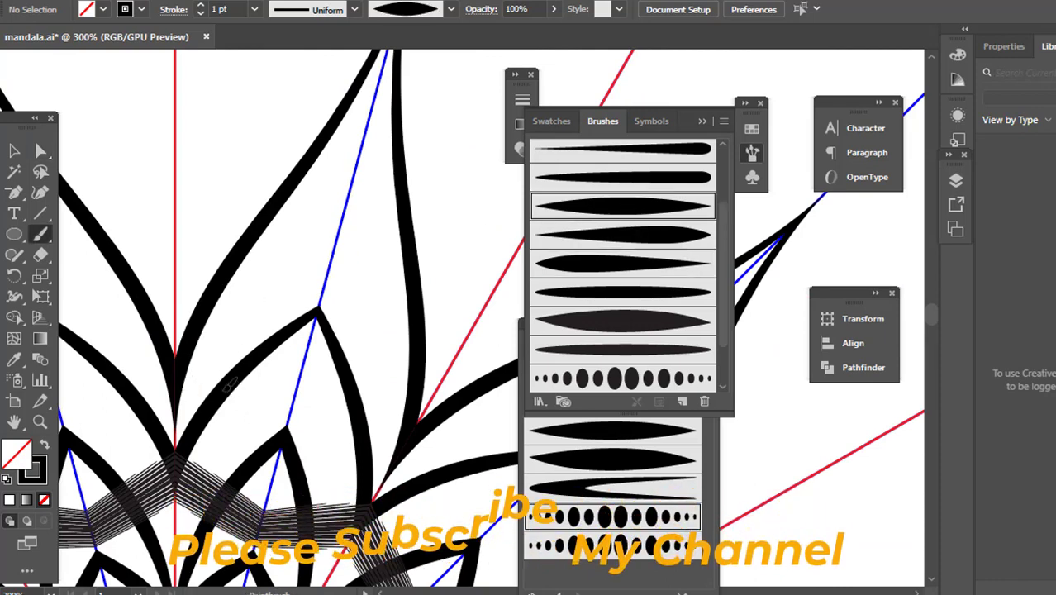
{"action": "left_click_drag", "start_coordinate": [289, 172], "coordinate": [282, 177]}
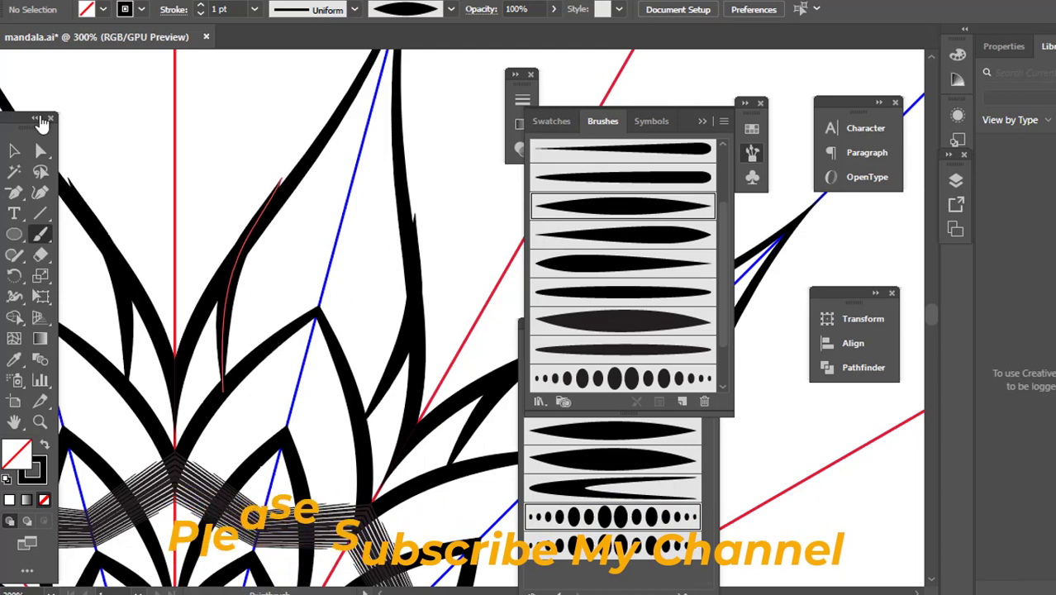
{"action": "scroll", "coordinate": [230, 165], "scroll_direction": "up", "scroll_amount": 4}
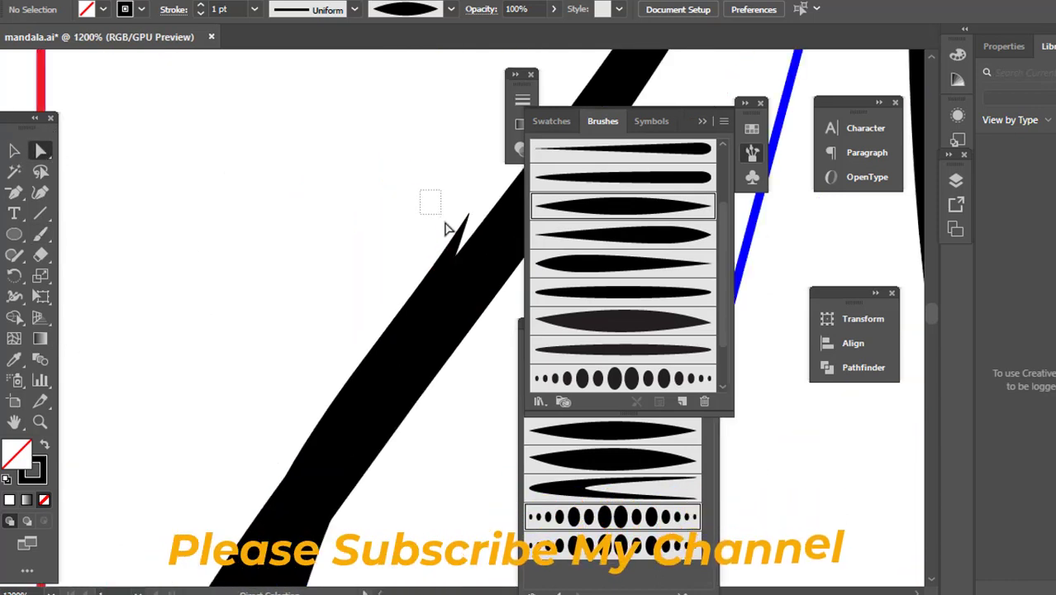
{"action": "left_click_drag", "start_coordinate": [464, 235], "coordinate": [464, 238]}
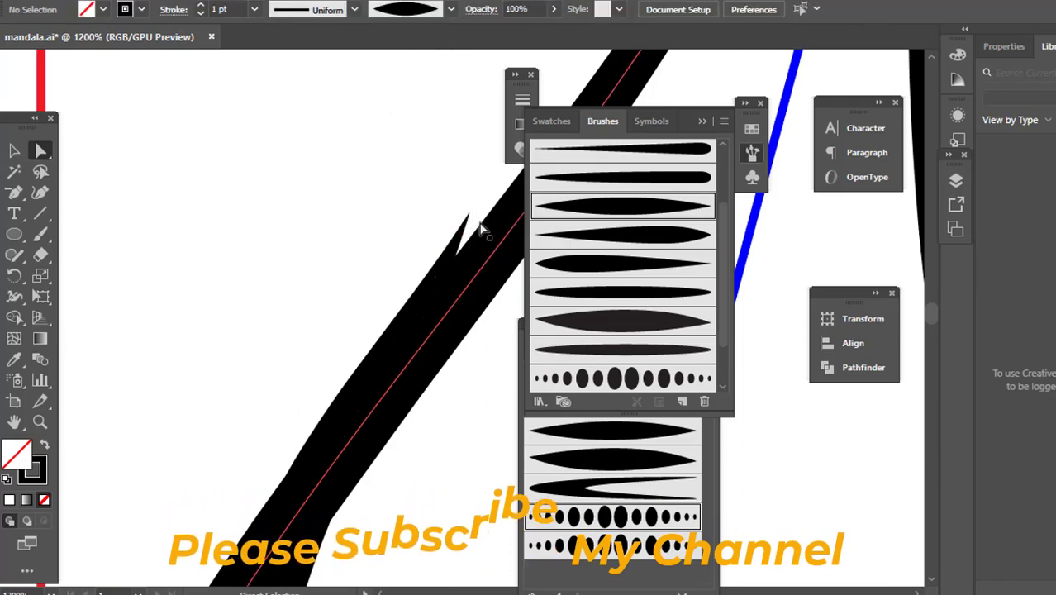
{"action": "left_click_drag", "start_coordinate": [468, 217], "coordinate": [484, 240]}
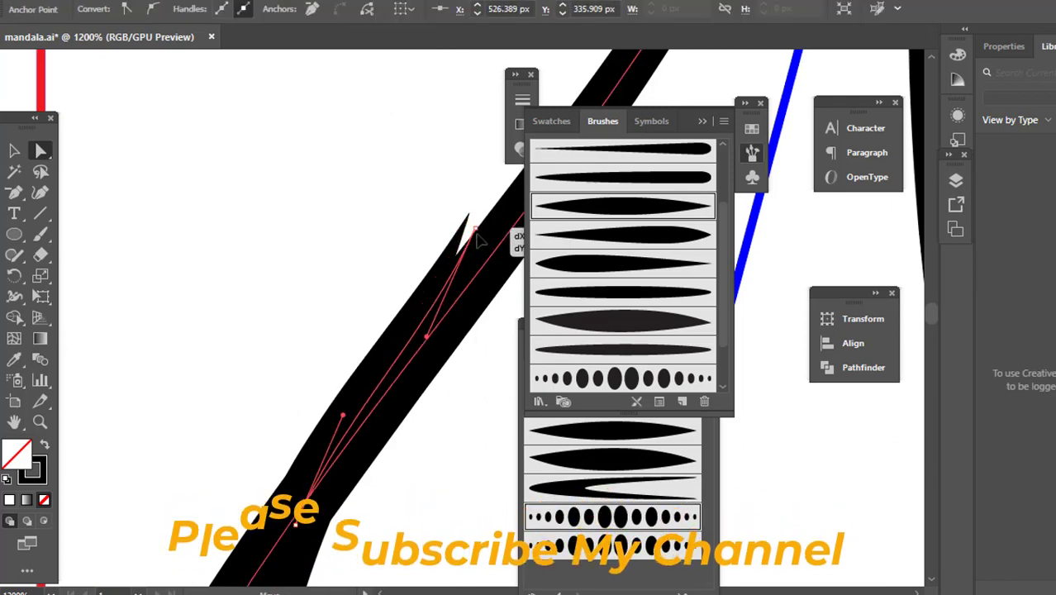
{"action": "scroll", "coordinate": [258, 176], "scroll_direction": "down", "scroll_amount": 4}
{"action": "scroll", "coordinate": [324, 229], "scroll_direction": "down", "scroll_amount": 2}
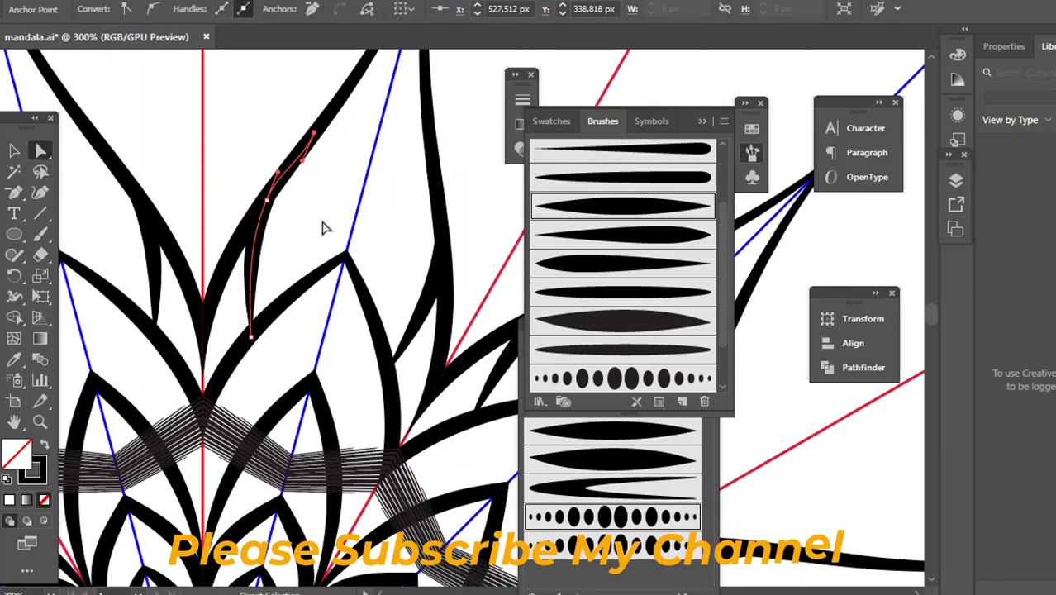
{"action": "scroll", "coordinate": [273, 349], "scroll_direction": "up", "scroll_amount": 1}
Move the thin inner strokes up and to the right into the spike petals.
{"action": "key", "text": "v"}
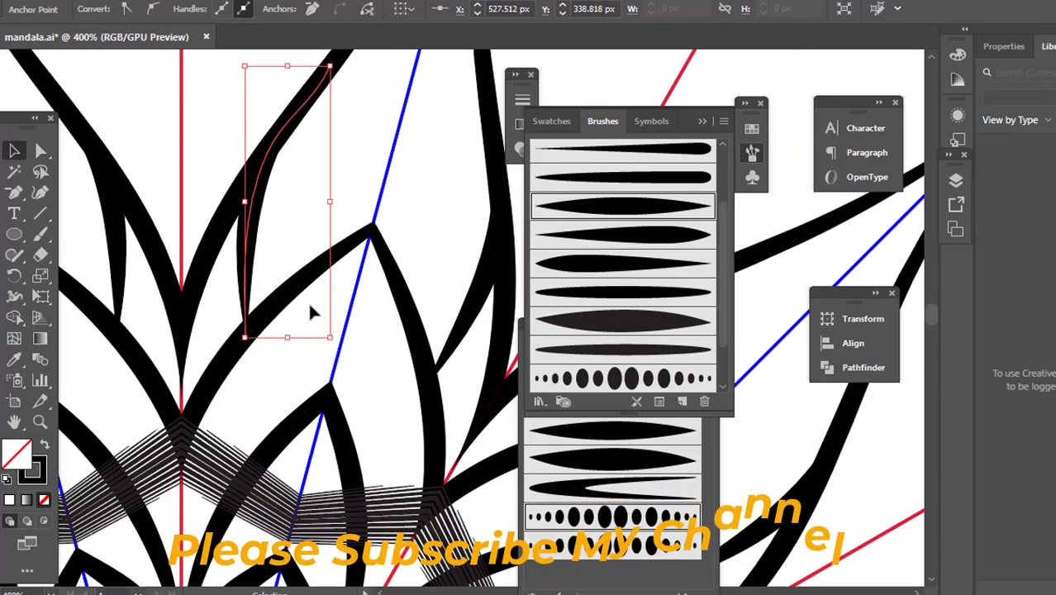
{"action": "left_click", "coordinate": [279, 261]}
{"action": "mouse_move", "coordinate": [269, 231]}
{"action": "left_mouse_down"}
{"action": "mouse_move", "coordinate": [318, 170]}
{"action": "mouse_move", "coordinate": [344, 207]}
{"action": "left_mouse_up"}
{"action": "scroll", "coordinate": [344, 207], "scroll_direction": "up", "scroll_amount": 2}
{"action": "scroll", "coordinate": [307, 218], "scroll_direction": "right", "scroll_amount": 2}
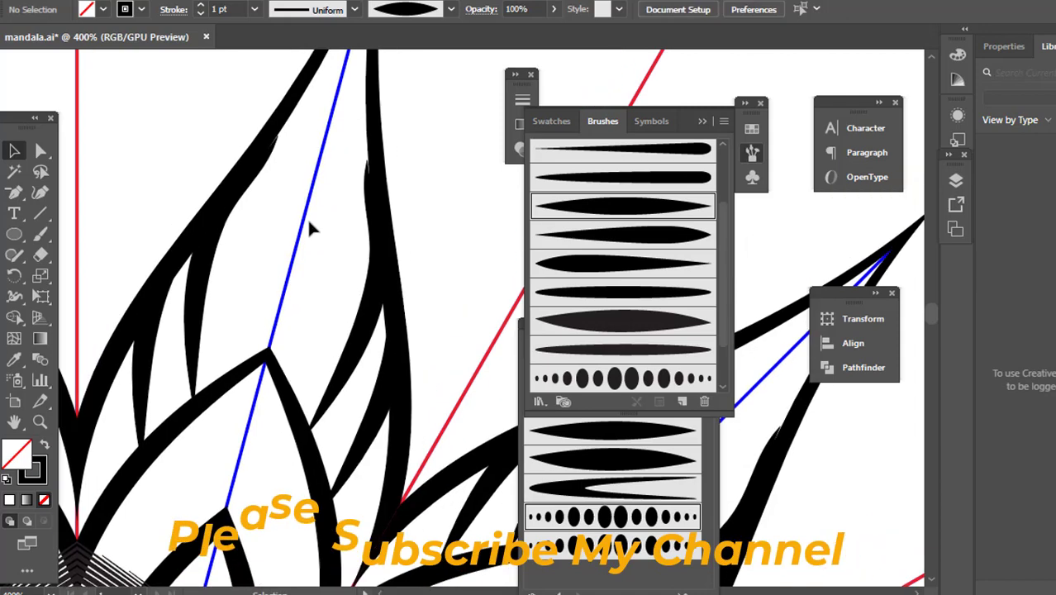
{"action": "left_click_drag", "start_coordinate": [238, 209], "coordinate": [262, 184]}
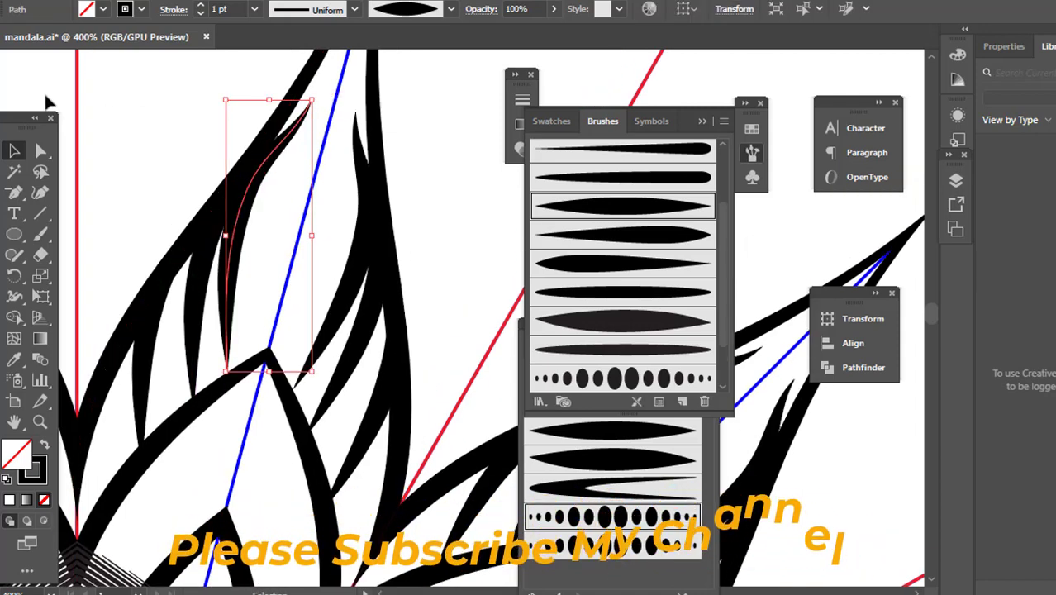
Reshape the leaf tip, rotate it about 1.59° and nudge it against the petal point.
{"action": "left_click", "coordinate": [41, 153]}
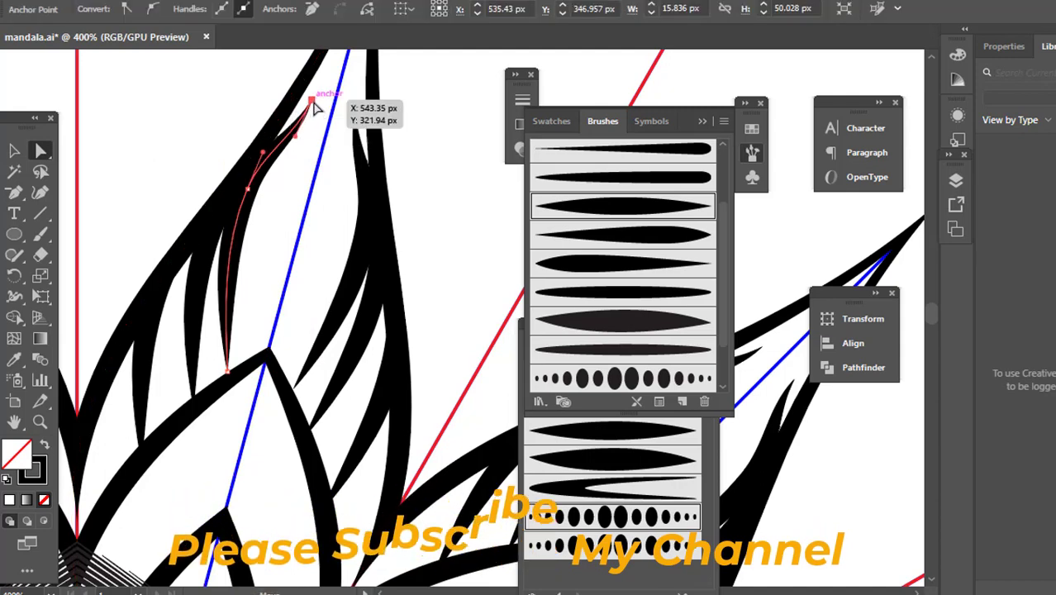
{"action": "left_click_drag", "start_coordinate": [310, 90], "coordinate": [306, 83]}
{"action": "left_click", "coordinate": [246, 94]}
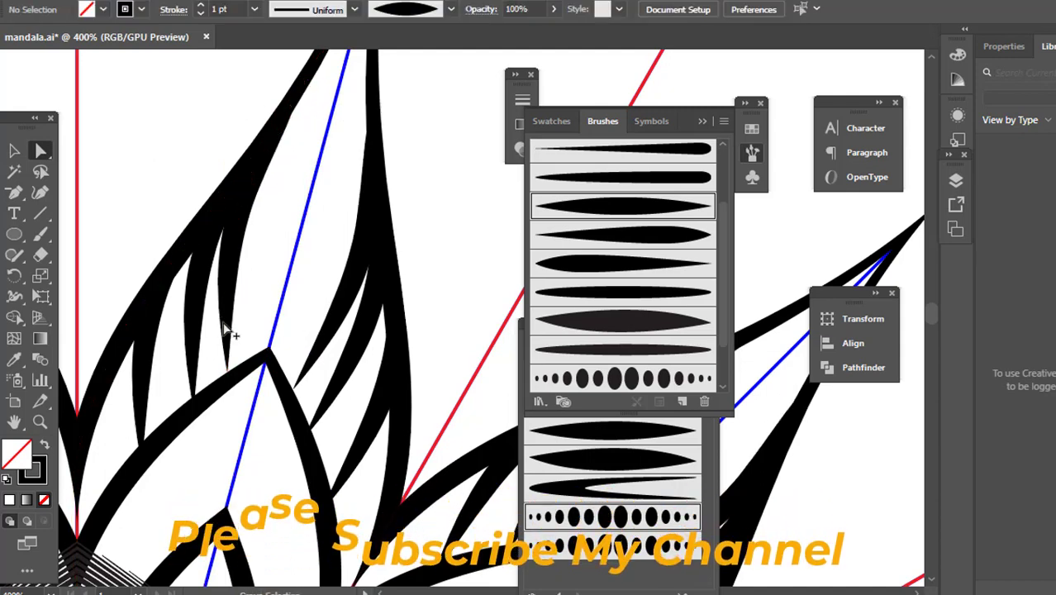
{"action": "scroll", "coordinate": [225, 329], "scroll_direction": "up", "scroll_amount": 2}
{"action": "left_click", "coordinate": [237, 355]}
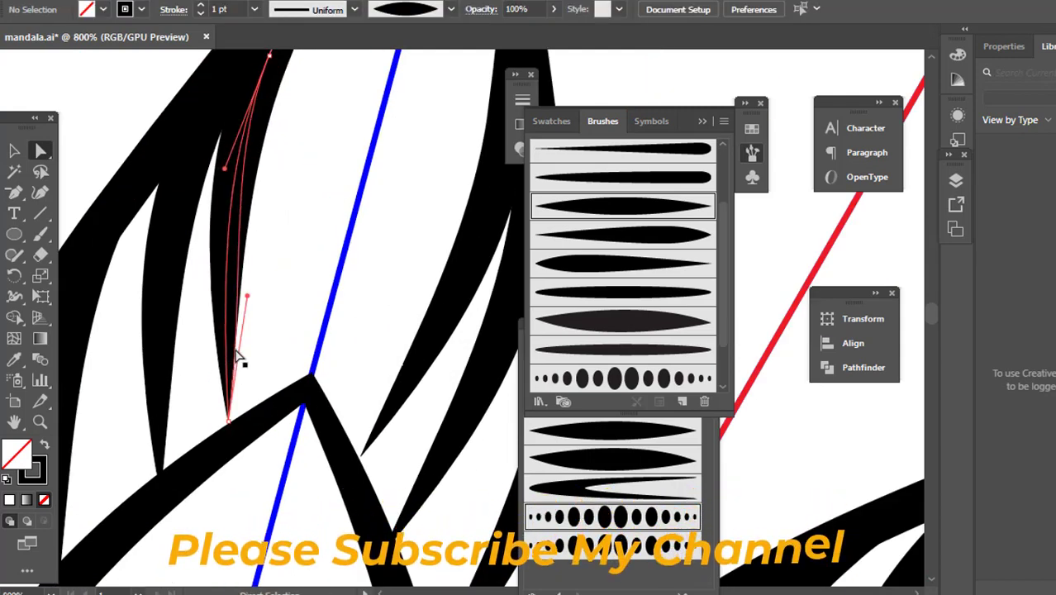
{"action": "left_click", "coordinate": [14, 152]}
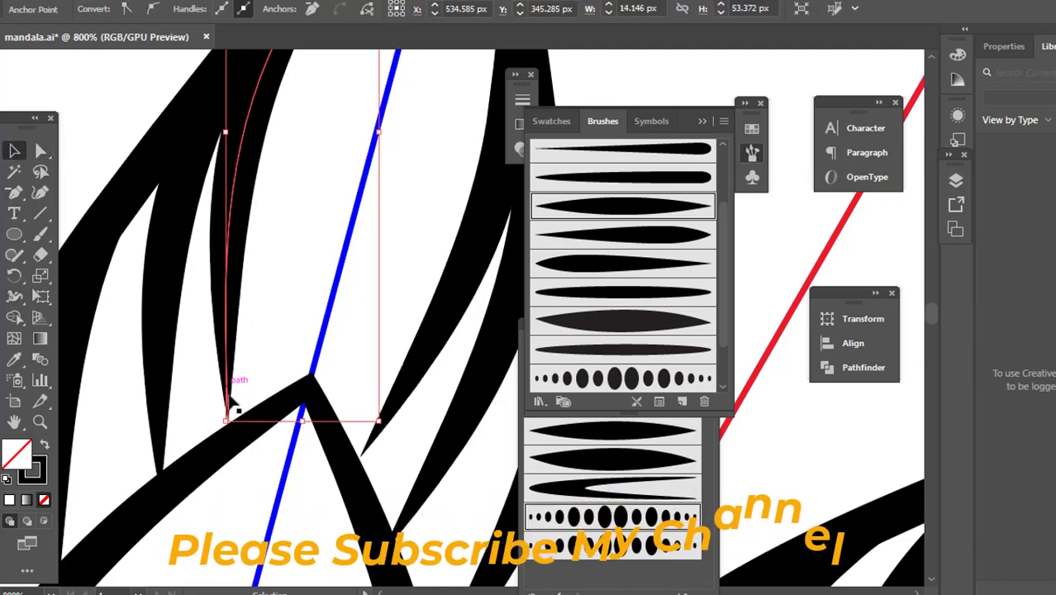
{"action": "left_click_drag", "start_coordinate": [397, 424], "coordinate": [395, 420]}
{"action": "left_click_drag", "start_coordinate": [238, 267], "coordinate": [242, 277]}
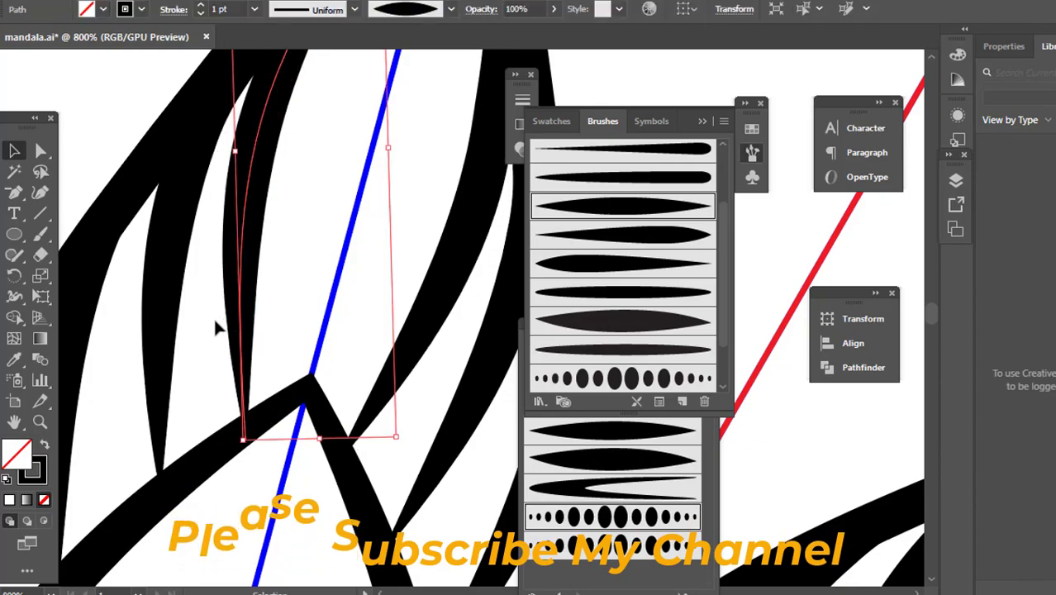
{"action": "left_click", "coordinate": [401, 396]}
{"action": "scroll", "coordinate": [357, 363], "scroll_direction": "down", "scroll_amount": 5}
Choose the Spiral Tool from the Line Segment tool flyout.
{"action": "scroll", "coordinate": [353, 360], "scroll_direction": "down", "scroll_amount": 1}
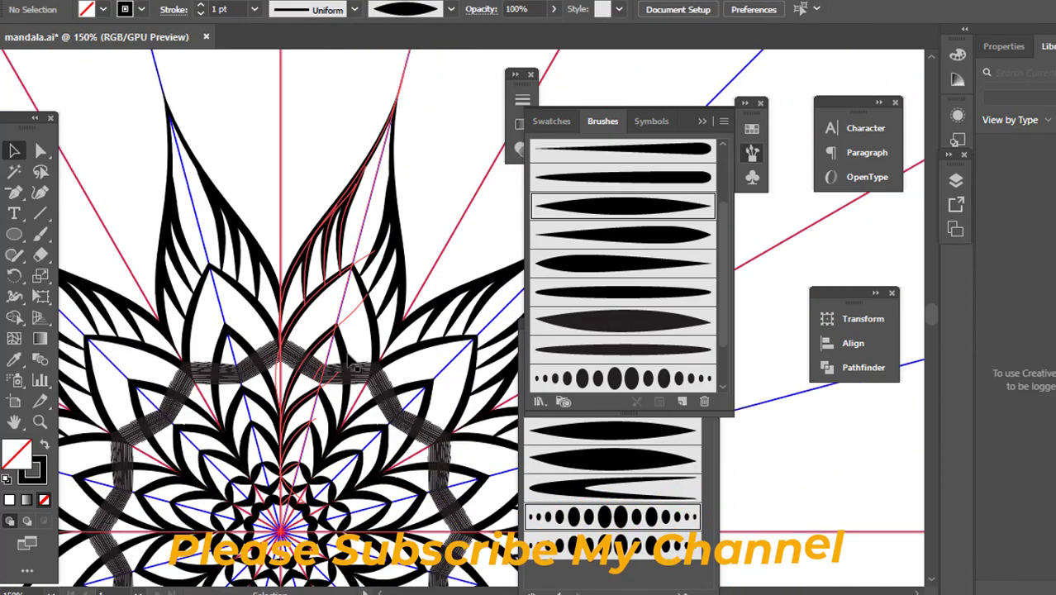
{"action": "scroll", "coordinate": [352, 363], "scroll_direction": "down", "scroll_amount": 1}
{"action": "scroll", "coordinate": [370, 313], "scroll_direction": "up", "scroll_amount": 3}
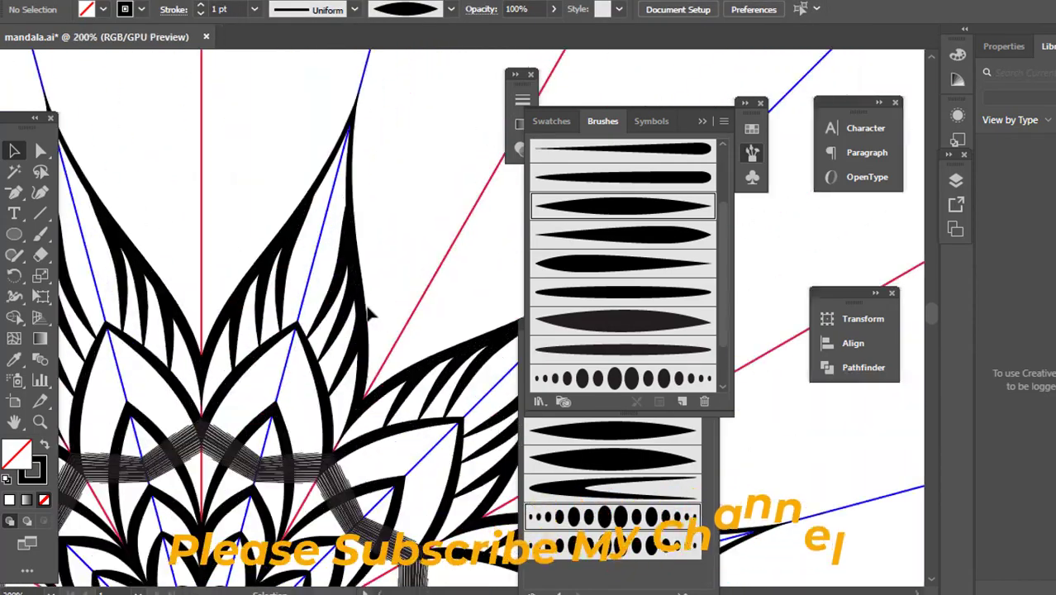
{"action": "scroll", "coordinate": [366, 307], "scroll_direction": "down", "scroll_amount": 2}
{"action": "scroll", "coordinate": [360, 317], "scroll_direction": "up", "scroll_amount": 3}
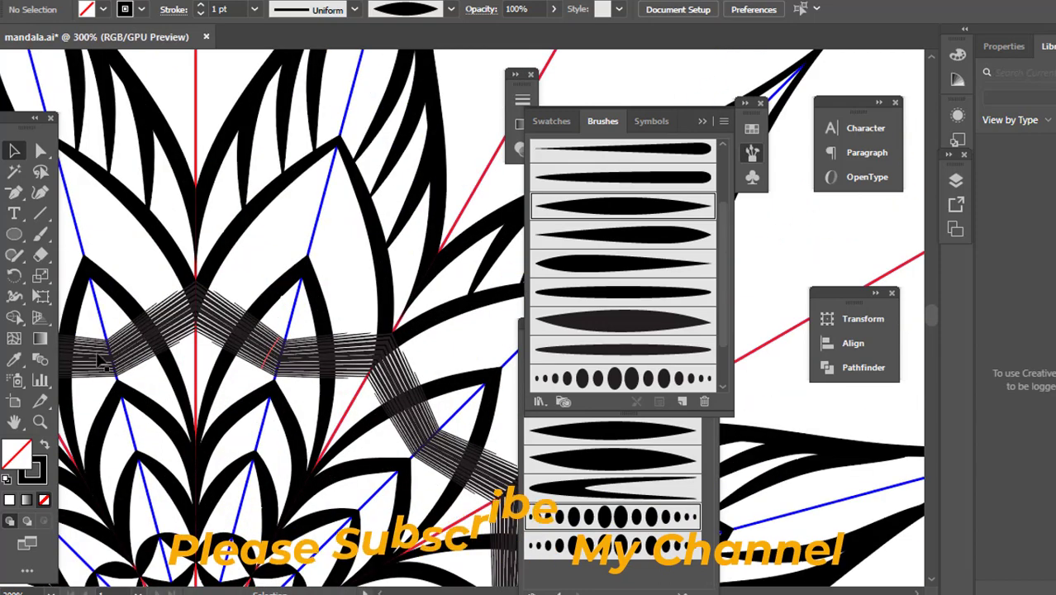
{"action": "left_click_drag", "start_coordinate": [38, 216], "coordinate": [116, 256]}
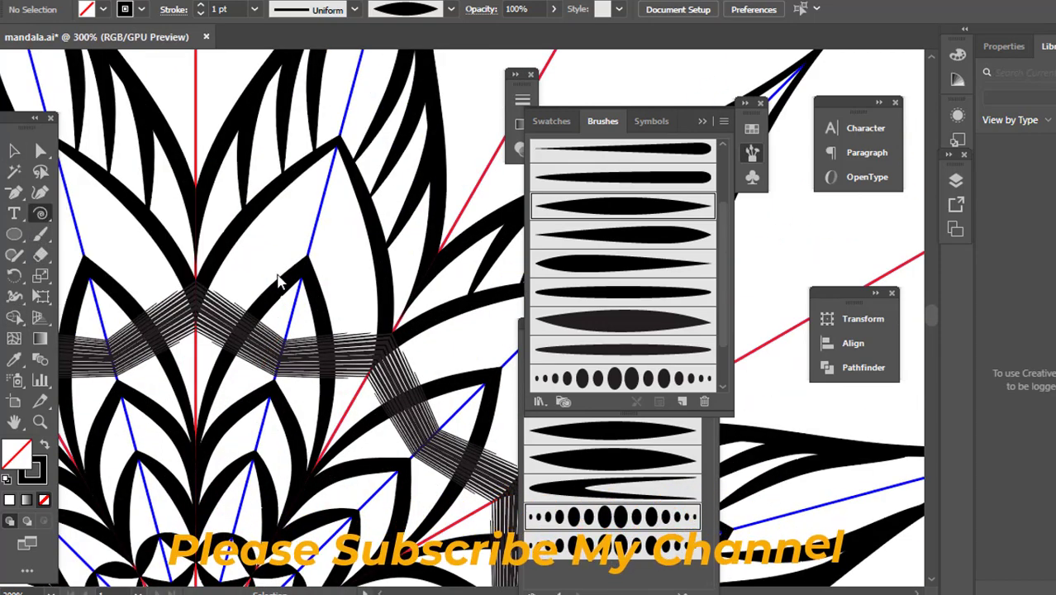
{"action": "scroll", "coordinate": [276, 278], "scroll_direction": "up", "scroll_amount": 2}
Draw a spiral above the petal tips with a 4 pt stroke and Width Profile 1.
{"action": "scroll", "coordinate": [300, 136], "scroll_direction": "up", "scroll_amount": 3}
{"action": "left_click_drag", "start_coordinate": [263, 106], "coordinate": [275, 212]}
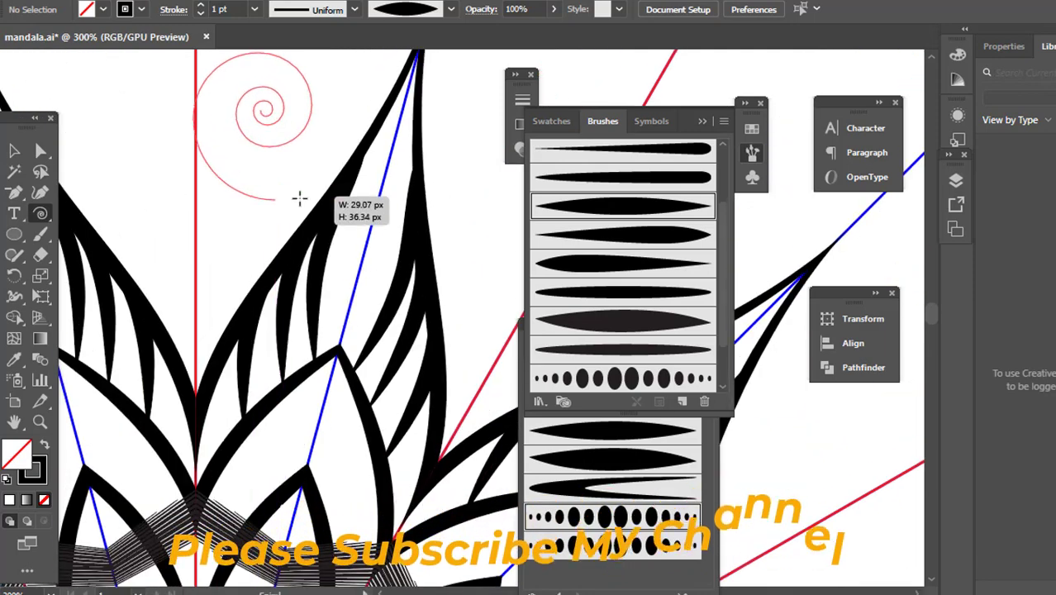
{"action": "left_click", "coordinate": [14, 150]}
{"action": "scroll", "coordinate": [248, 248], "scroll_direction": "up", "scroll_amount": 3}
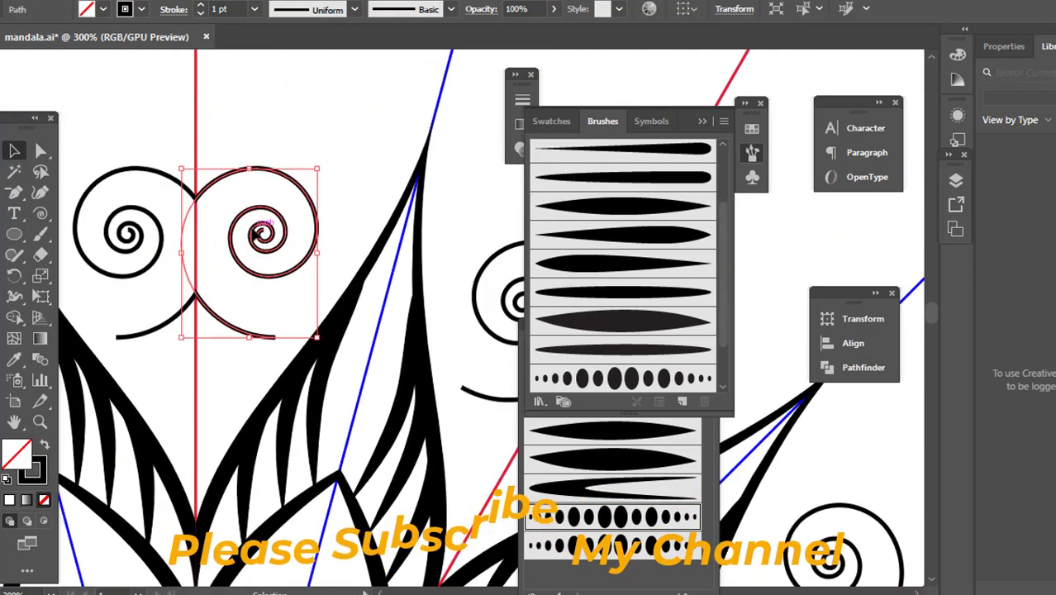
{"action": "scroll", "coordinate": [293, 234], "scroll_direction": "up", "scroll_amount": 2}
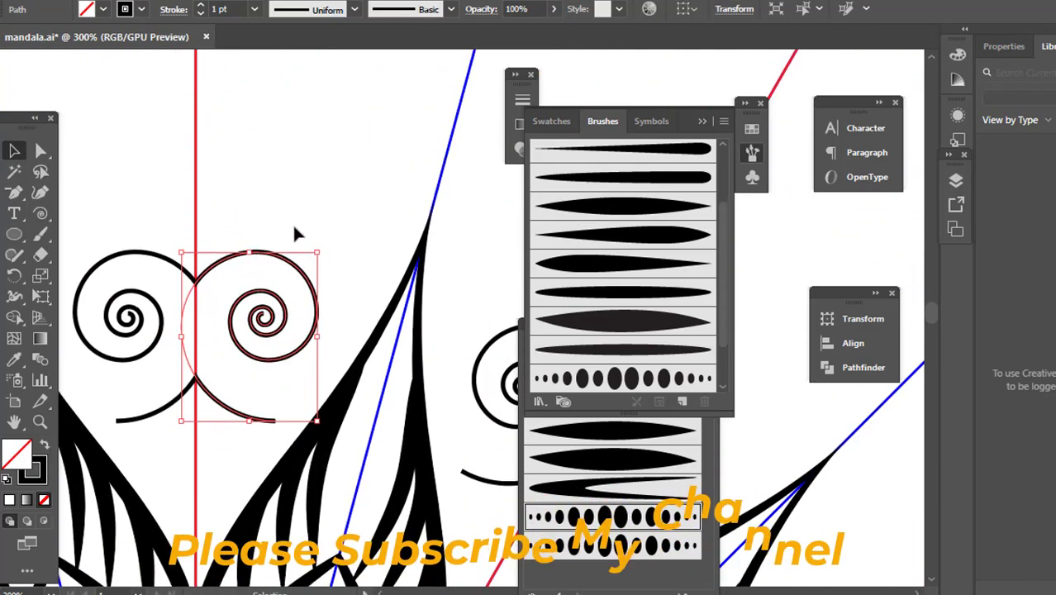
{"action": "left_click", "coordinate": [201, 6]}
{"action": "left_click", "coordinate": [200, 6]}
{"action": "left_click", "coordinate": [201, 6]}
{"action": "left_click", "coordinate": [297, 12]}
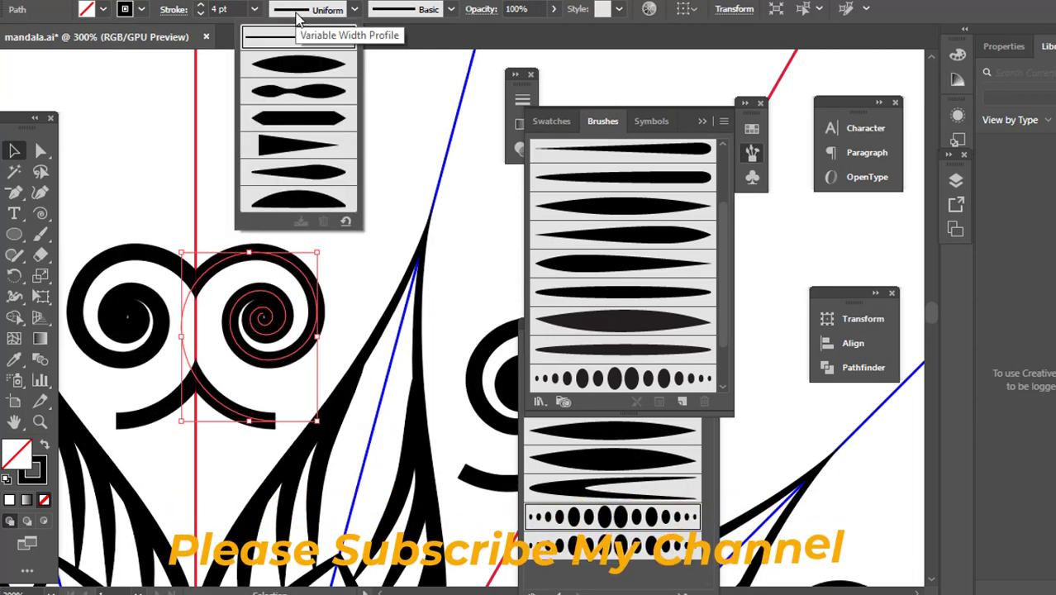
{"action": "left_click", "coordinate": [299, 66]}
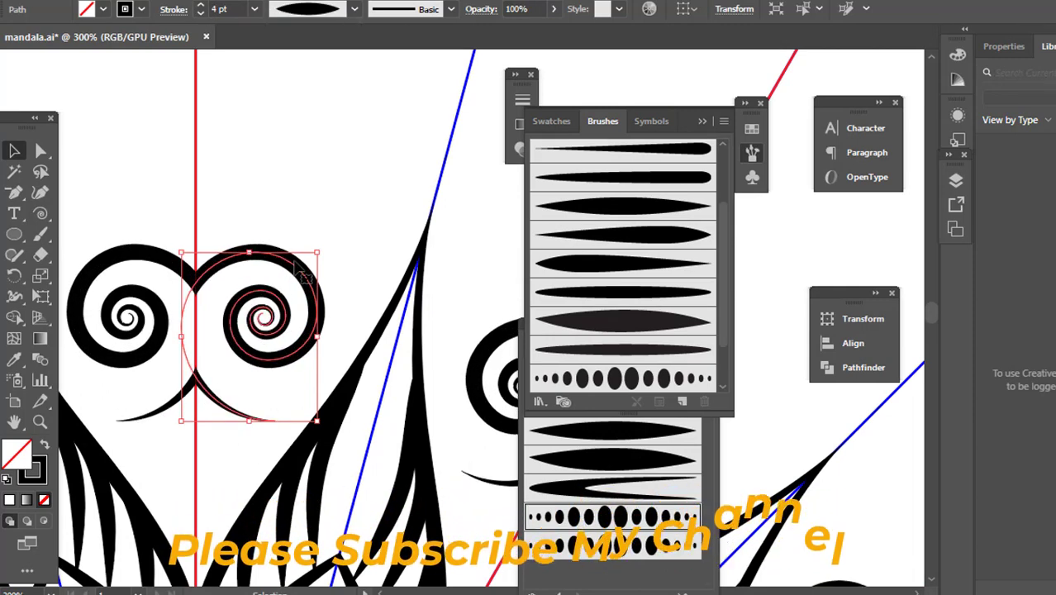
Move the tapered spiral up and right, fine-tuning it into place atop a spike tip.
{"action": "mouse_move", "coordinate": [296, 266]}
{"action": "left_mouse_down"}
{"action": "mouse_move", "coordinate": [350, 223]}
{"action": "mouse_move", "coordinate": [372, 261]}
{"action": "left_mouse_up"}
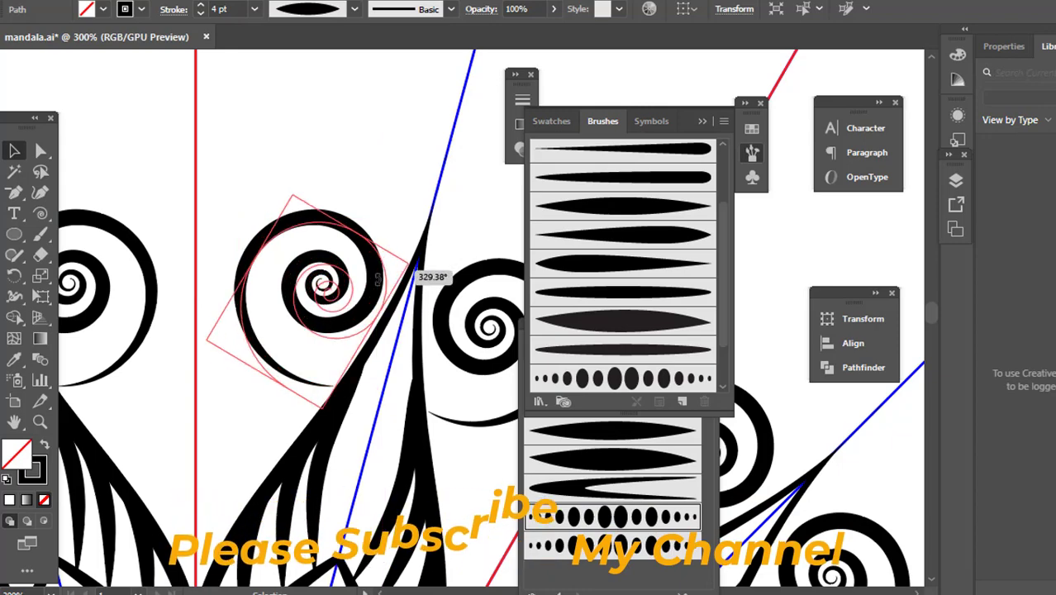
{"action": "left_click", "coordinate": [221, 191]}
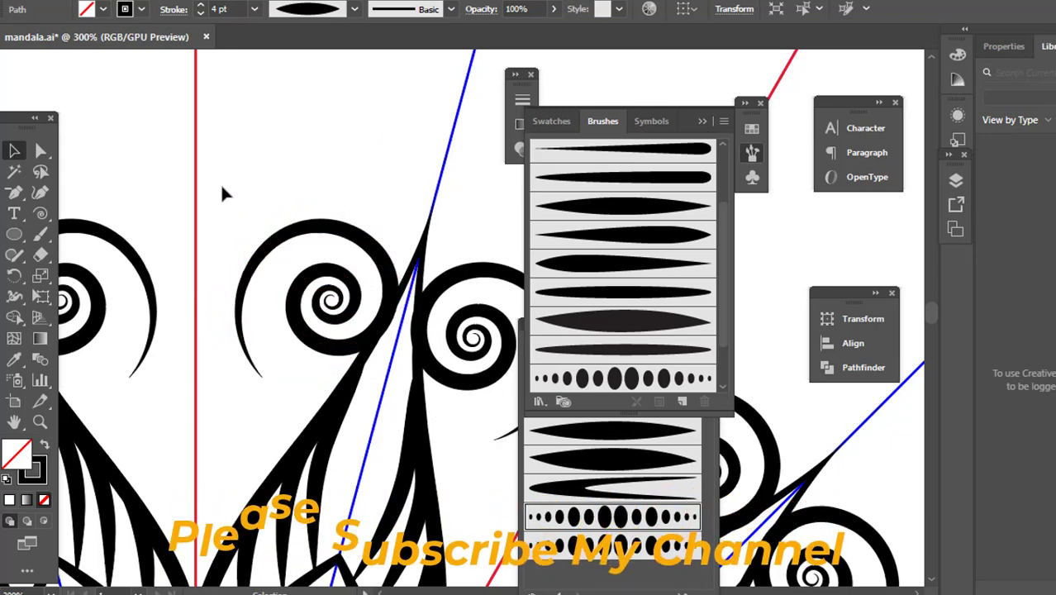
{"action": "scroll", "coordinate": [222, 190], "scroll_direction": "down", "scroll_amount": 2}
{"action": "scroll", "coordinate": [221, 190], "scroll_direction": "down", "scroll_amount": 2}
{"action": "scroll", "coordinate": [222, 190], "scroll_direction": "down", "scroll_amount": 1}
{"action": "scroll", "coordinate": [221, 189], "scroll_direction": "up", "scroll_amount": 2}
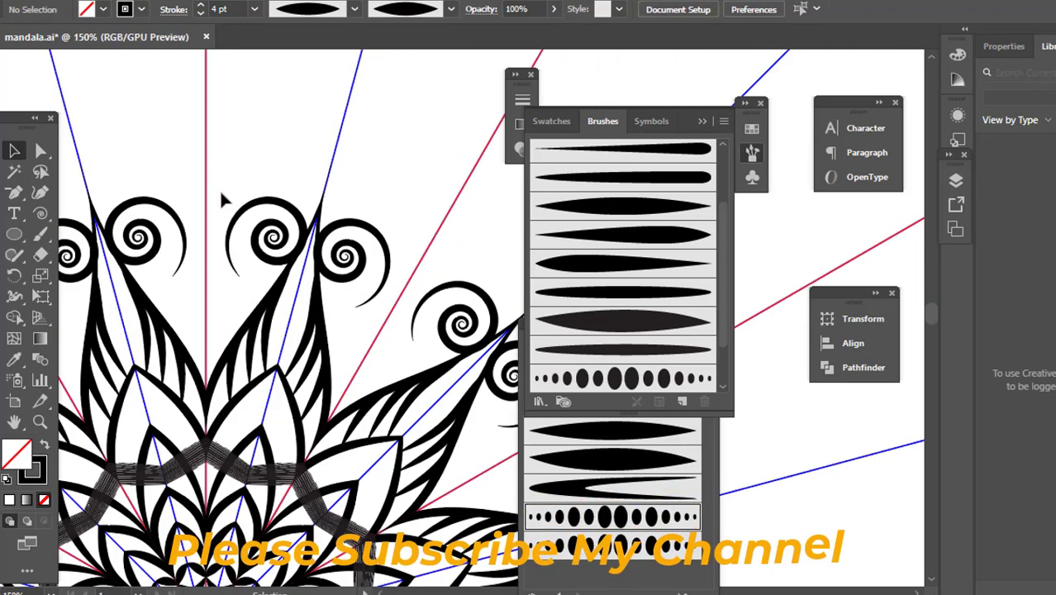
{"action": "scroll", "coordinate": [221, 189], "scroll_direction": "up", "scroll_amount": 4}
{"action": "mouse_move", "coordinate": [330, 229]}
{"action": "left_mouse_down"}
{"action": "mouse_move", "coordinate": [259, 295]}
{"action": "mouse_move", "coordinate": [256, 195]}
{"action": "left_mouse_up"}
{"action": "scroll", "coordinate": [256, 195], "scroll_direction": "down", "scroll_amount": 2}
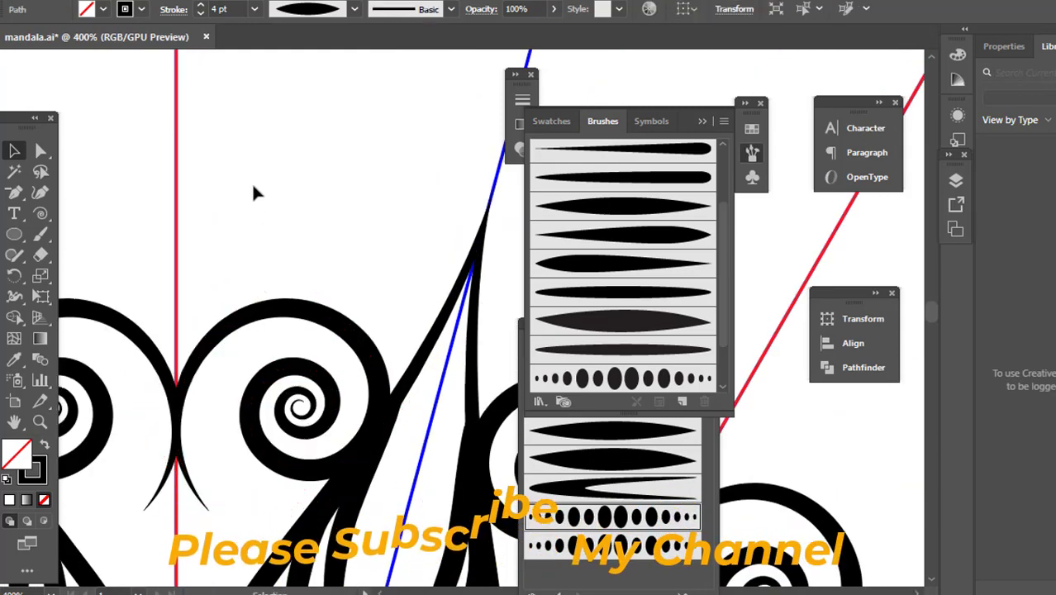
{"action": "scroll", "coordinate": [256, 195], "scroll_direction": "down", "scroll_amount": 2}
{"action": "scroll", "coordinate": [256, 195], "scroll_direction": "down", "scroll_amount": 1}
{"action": "scroll", "coordinate": [255, 191], "scroll_direction": "up", "scroll_amount": 2}
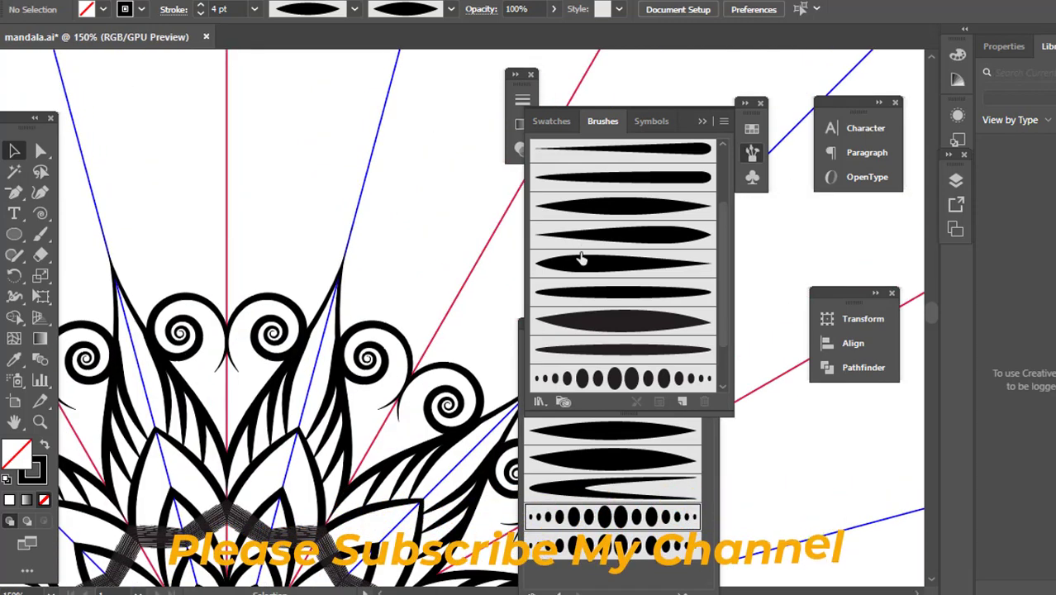
{"action": "scroll", "coordinate": [236, 337], "scroll_direction": "up", "scroll_amount": 2}
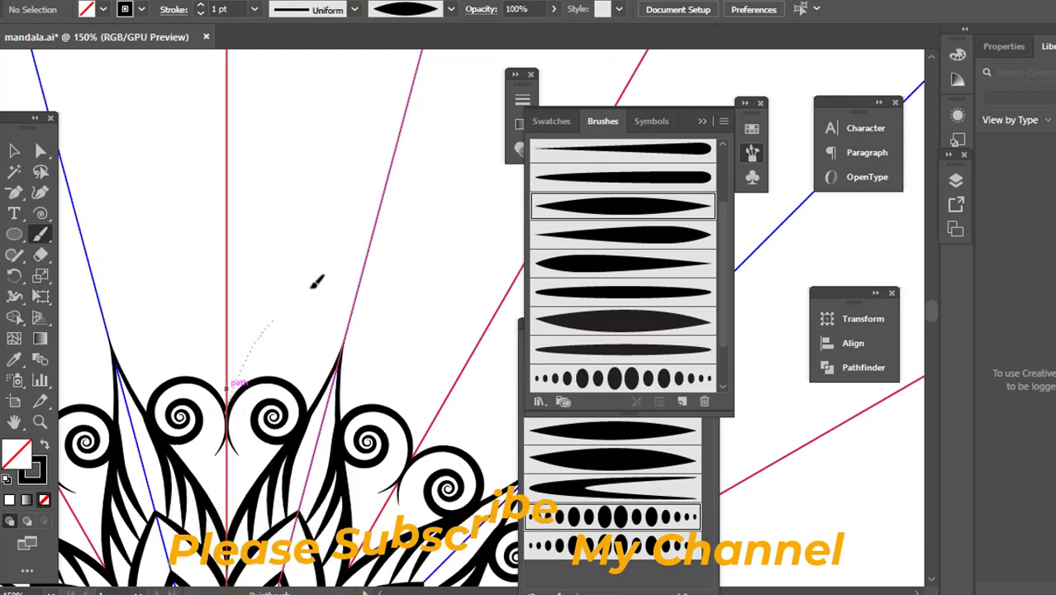
Draw an arching petal brush stroke above the spirals, undoing and redrawing it once.
{"action": "left_click_drag", "start_coordinate": [397, 213], "coordinate": [374, 228]}
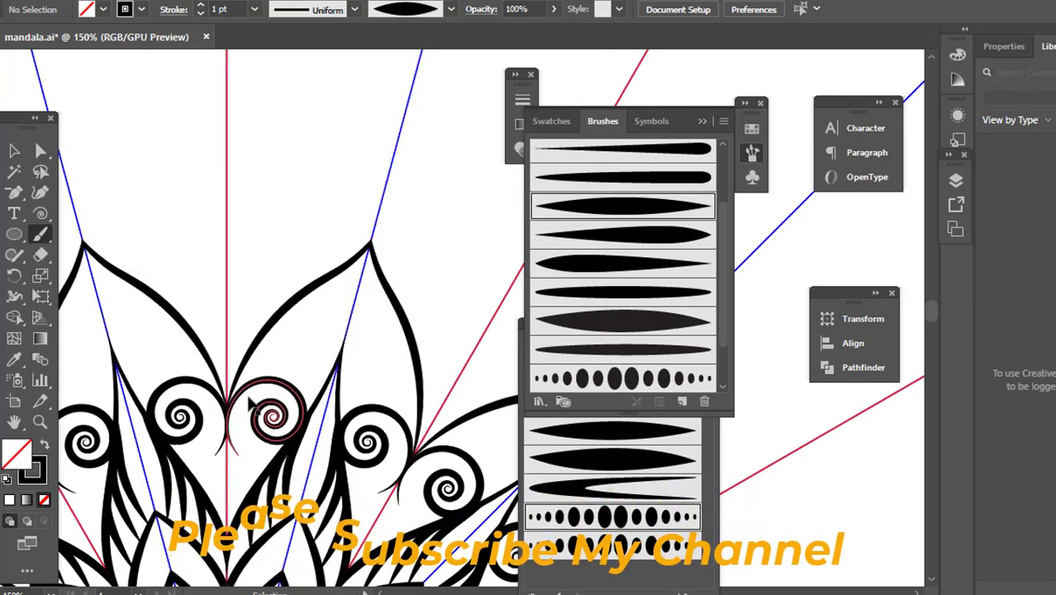
{"action": "key", "text": "ctrl+z"}
{"action": "left_click_drag", "start_coordinate": [328, 281], "coordinate": [400, 170]}
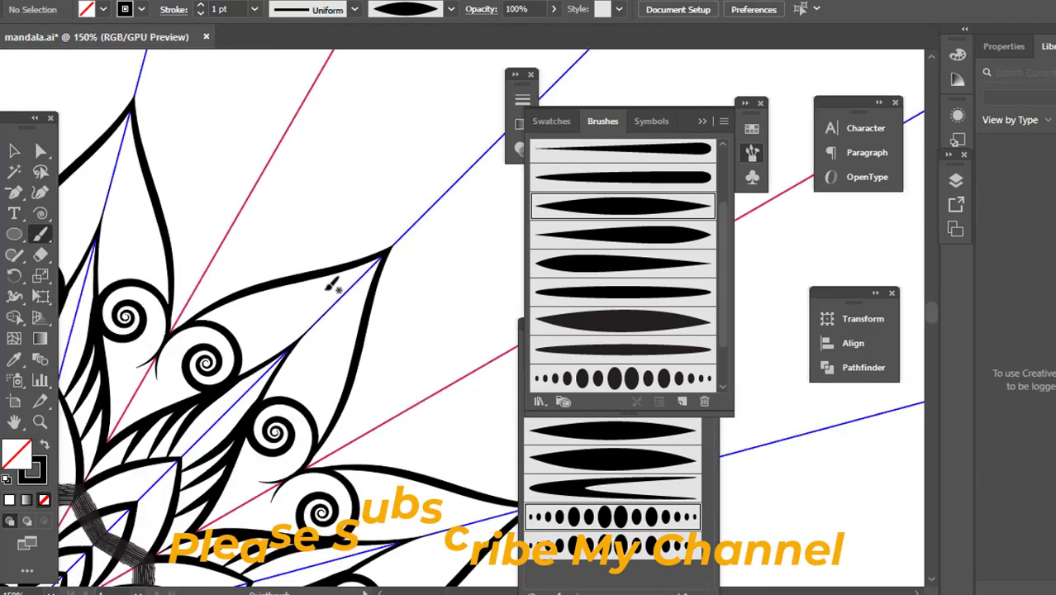
{"action": "scroll", "coordinate": [332, 285], "scroll_direction": "down", "scroll_amount": 5}
{"action": "scroll", "coordinate": [255, 271], "scroll_direction": "up", "scroll_amount": 5}
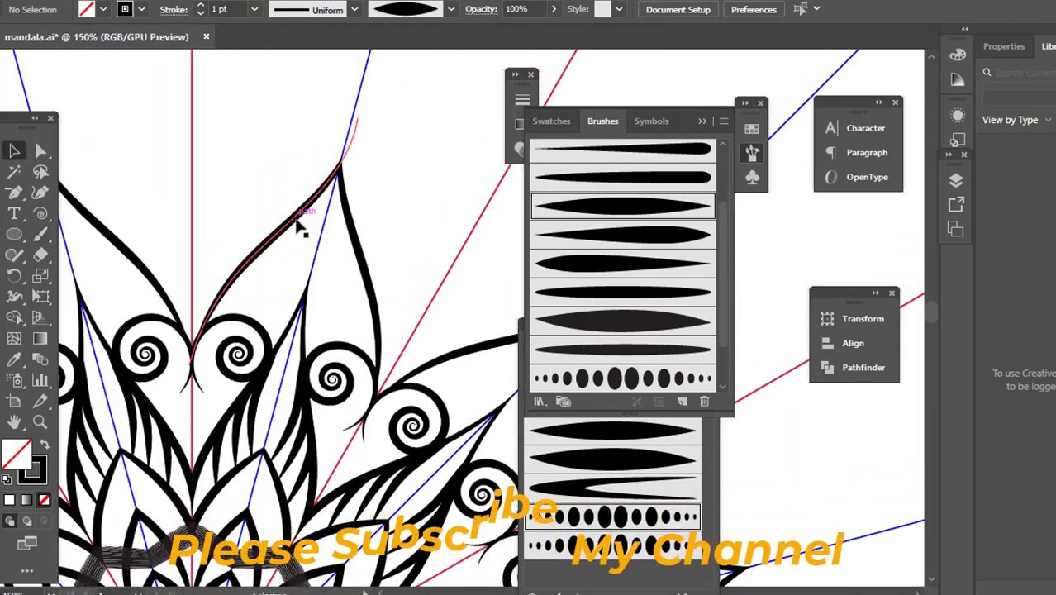
Drag the new petal stroke down into position, then deselect it.
{"action": "left_click", "coordinate": [300, 234]}
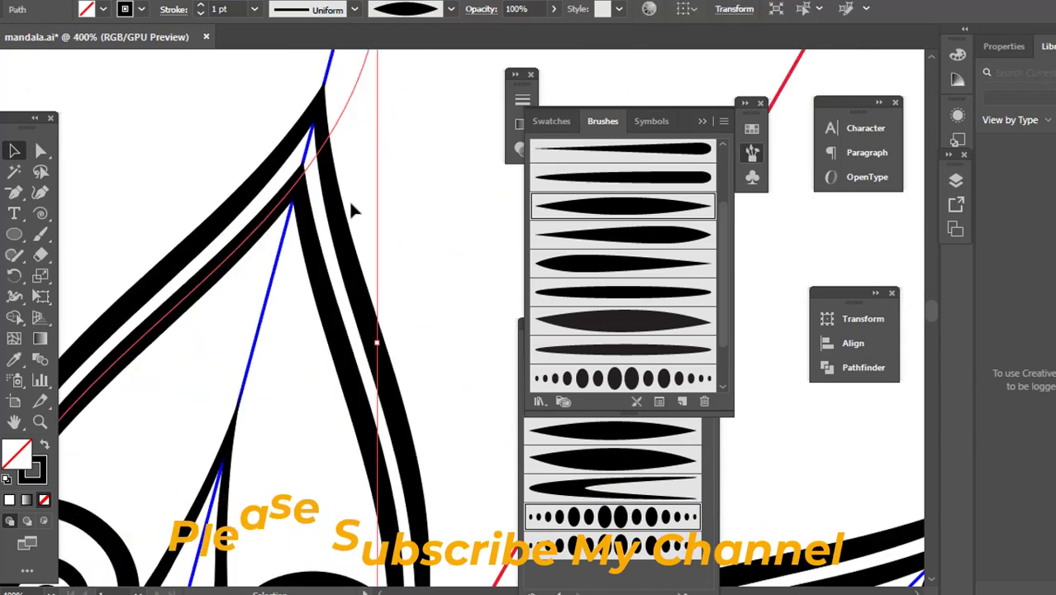
{"action": "scroll", "coordinate": [235, 305], "scroll_direction": "up", "scroll_amount": 1}
{"action": "scroll", "coordinate": [235, 306], "scroll_direction": "up", "scroll_amount": 1}
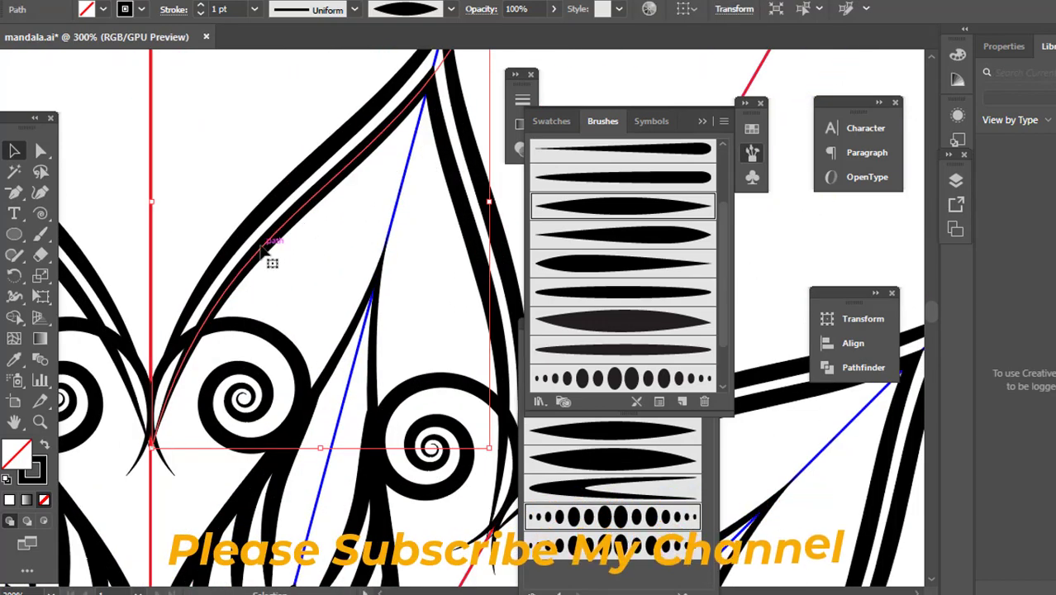
{"action": "left_click_drag", "start_coordinate": [262, 247], "coordinate": [261, 308]}
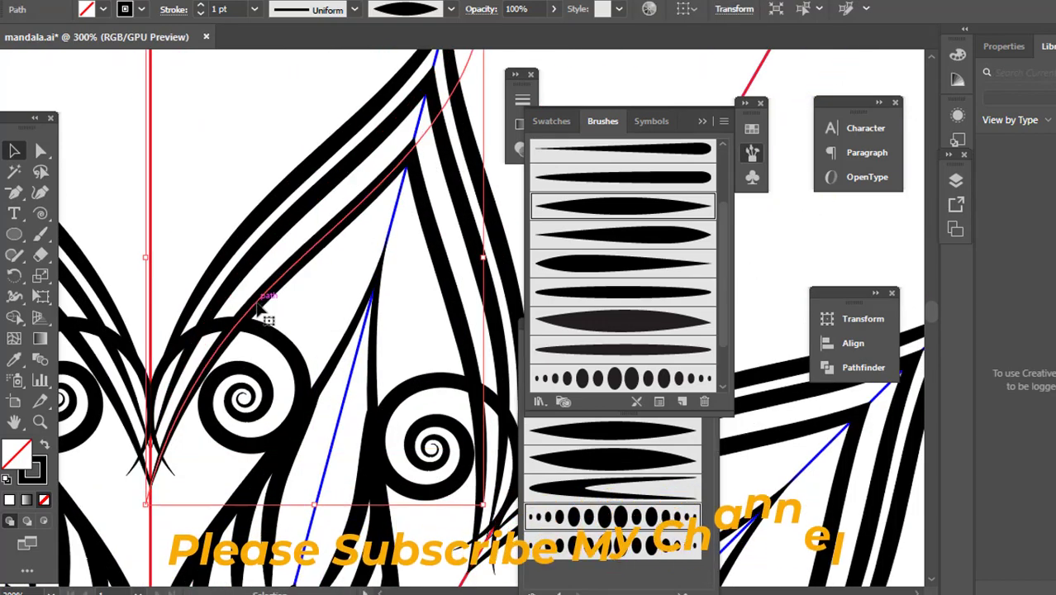
{"action": "mouse_move", "coordinate": [259, 307]}
{"action": "left_mouse_down"}
{"action": "mouse_move", "coordinate": [252, 420]}
{"action": "mouse_move", "coordinate": [237, 138]}
{"action": "mouse_move", "coordinate": [263, 113]}
{"action": "left_mouse_up"}
{"action": "key", "text": "ctrl+shift+a"}
{"action": "scroll", "coordinate": [245, 393], "scroll_direction": "down", "scroll_amount": 2}
{"action": "scroll", "coordinate": [248, 103], "scroll_direction": "up", "scroll_amount": 3}
{"action": "scroll", "coordinate": [252, 103], "scroll_direction": "down", "scroll_amount": 4}
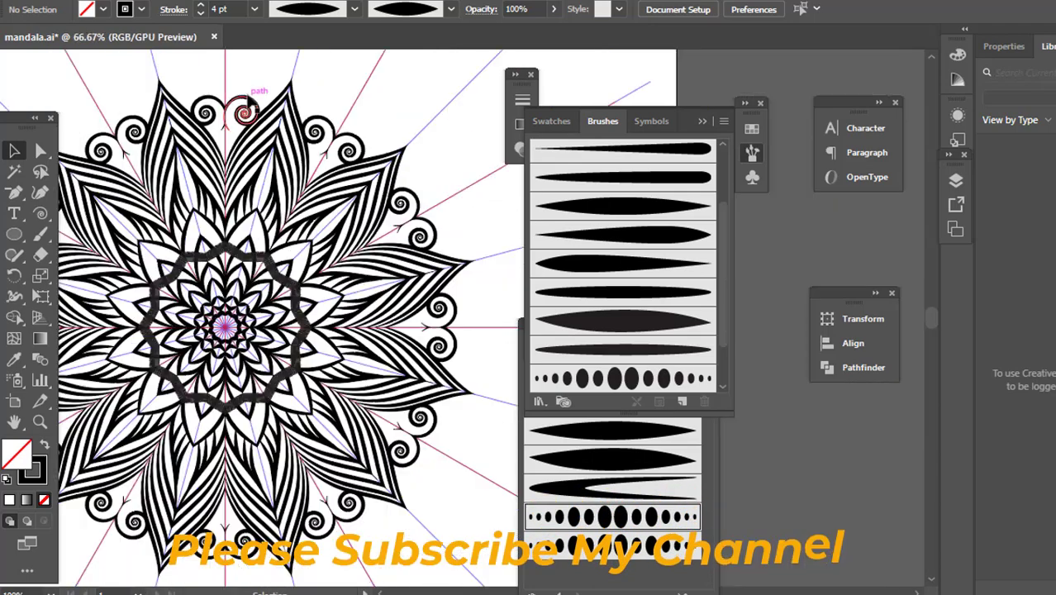
{"action": "scroll", "coordinate": [259, 105], "scroll_direction": "down", "scroll_amount": 1}
{"action": "scroll", "coordinate": [248, 190], "scroll_direction": "up", "scroll_amount": 3}
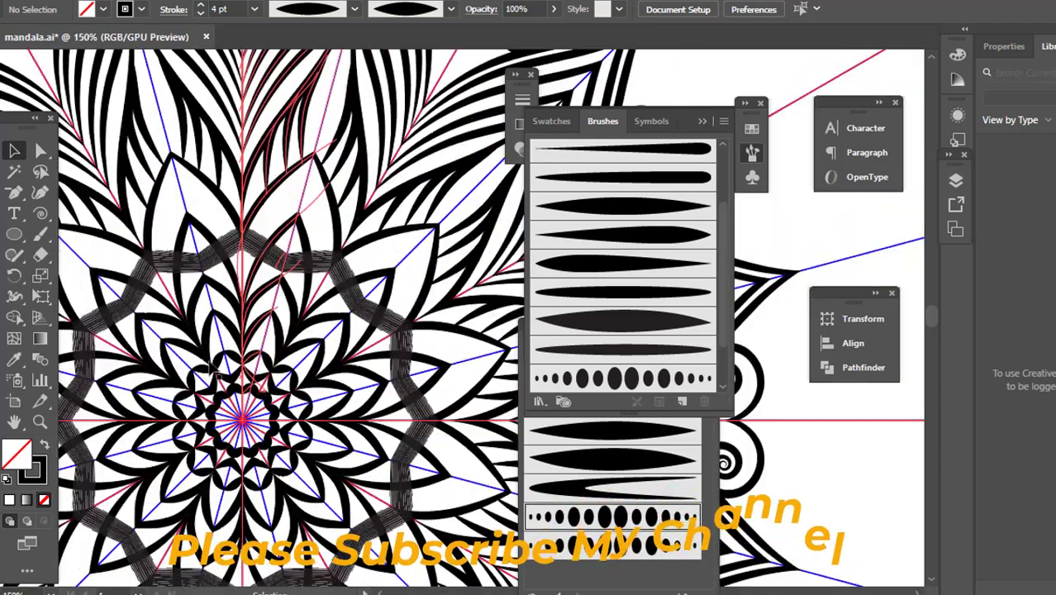
{"action": "scroll", "coordinate": [271, 195], "scroll_direction": "down", "scroll_amount": 3}
{"action": "scroll", "coordinate": [271, 195], "scroll_direction": "up", "scroll_amount": 2}
{"action": "scroll", "coordinate": [271, 196], "scroll_direction": "up", "scroll_amount": 1}
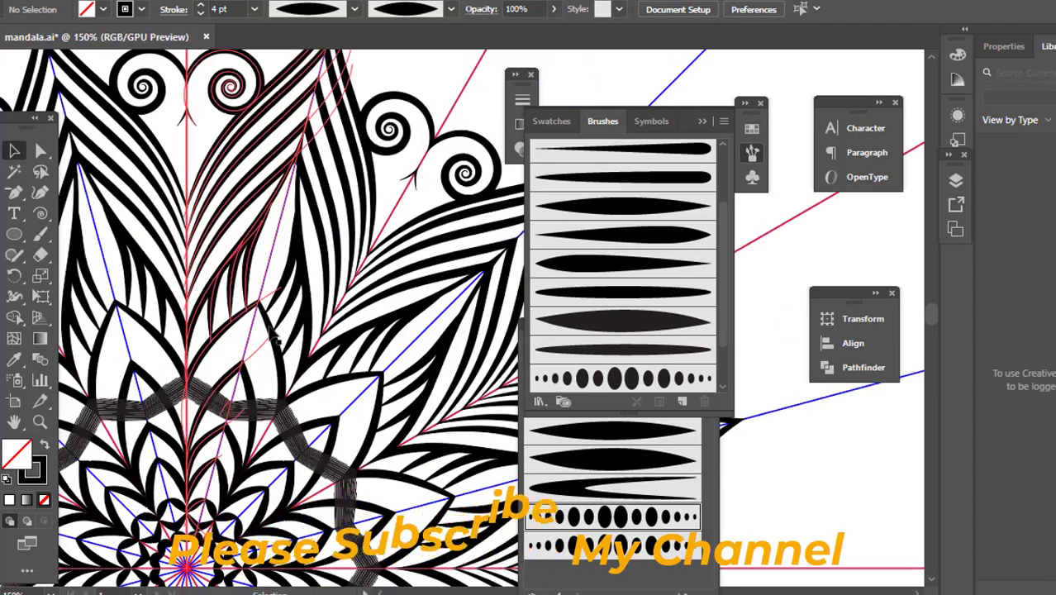
{"action": "scroll", "coordinate": [284, 351], "scroll_direction": "down", "scroll_amount": 1}
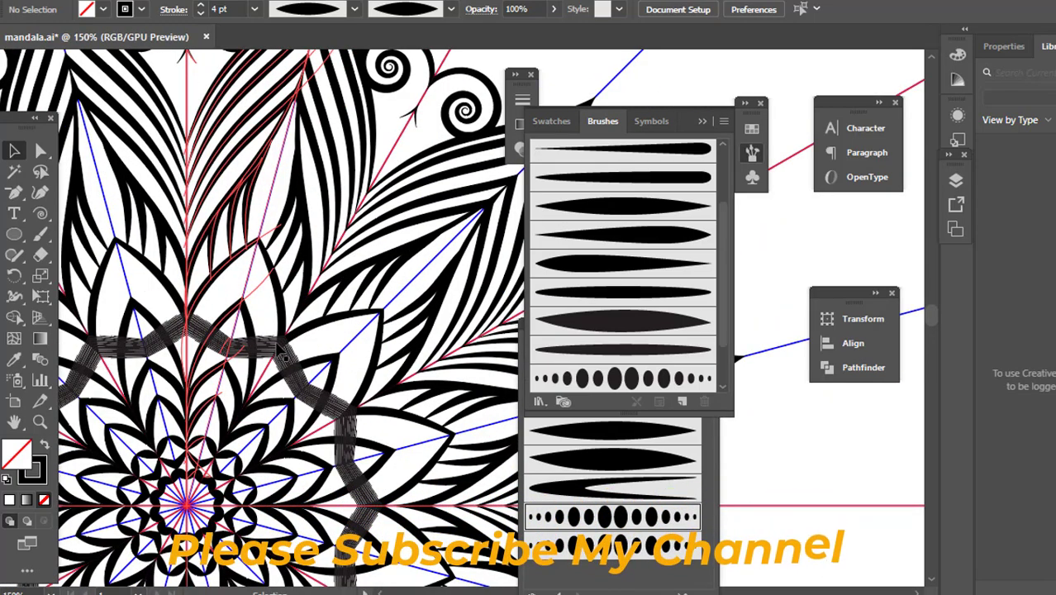
{"action": "scroll", "coordinate": [281, 350], "scroll_direction": "down", "scroll_amount": 2}
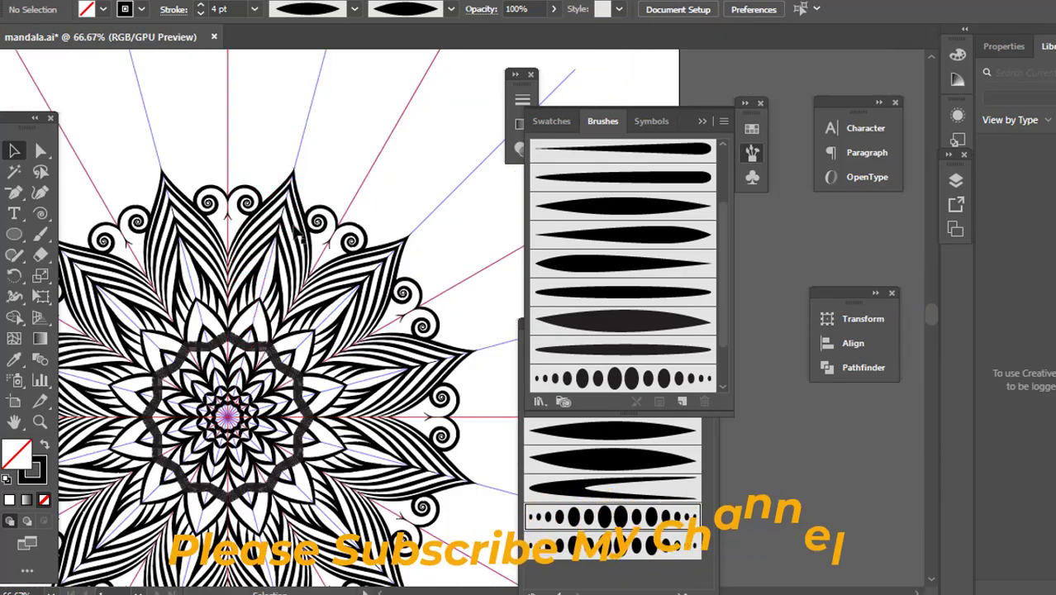
{"action": "scroll", "coordinate": [286, 233], "scroll_direction": "down", "scroll_amount": 1}
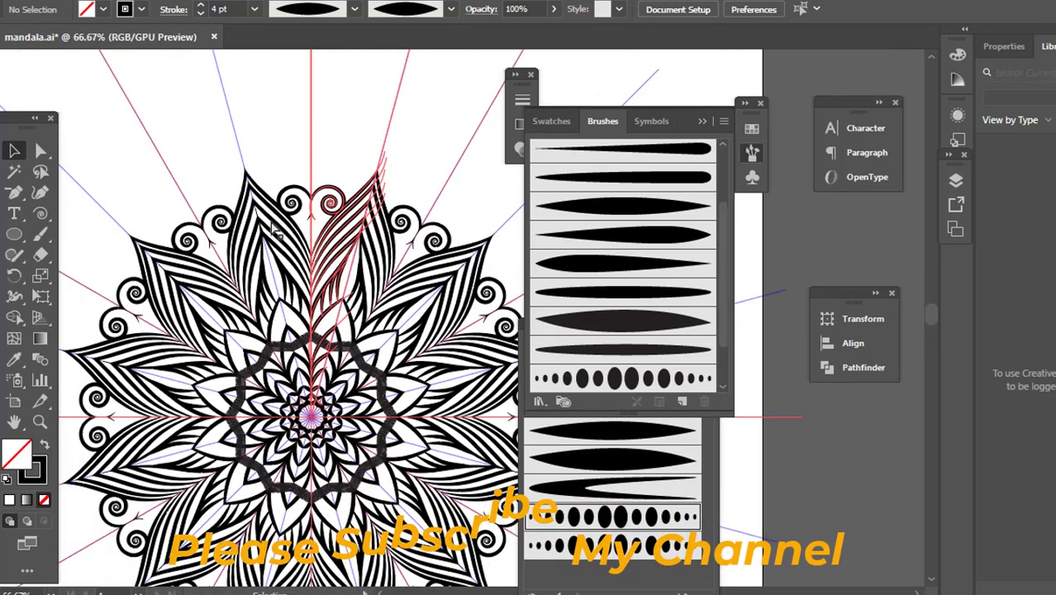
{"action": "scroll", "coordinate": [285, 233], "scroll_direction": "down", "scroll_amount": 1}
{"action": "scroll", "coordinate": [317, 248], "scroll_direction": "up", "scroll_amount": 3}
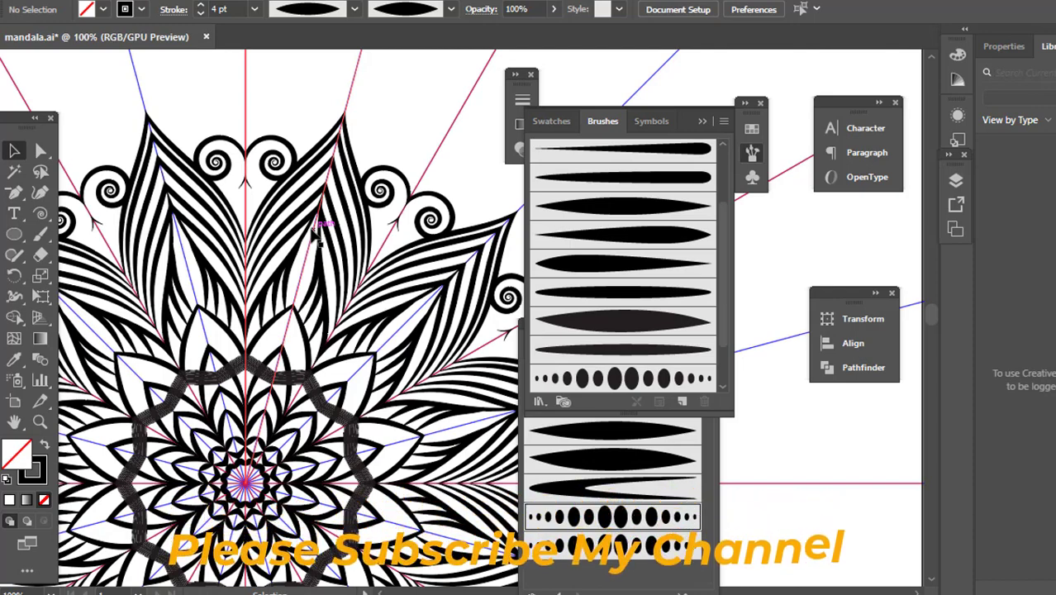
Alt-drag a copy of the top spiral curl upward above the heart-shaped pair.
{"action": "scroll", "coordinate": [316, 230], "scroll_direction": "down", "scroll_amount": 1}
{"action": "scroll", "coordinate": [306, 236], "scroll_direction": "up", "scroll_amount": 1}
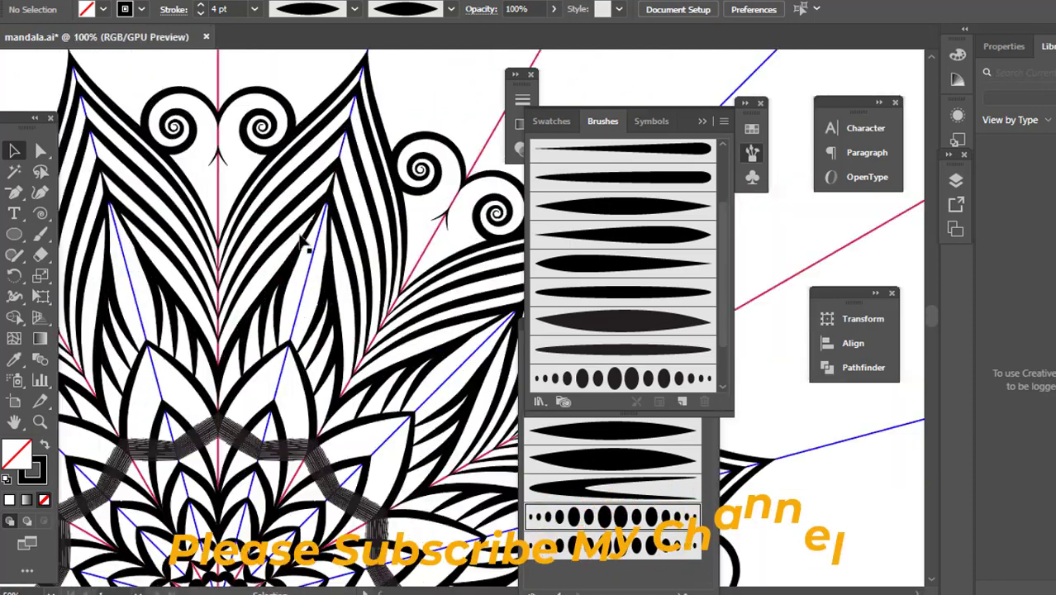
{"action": "scroll", "coordinate": [307, 236], "scroll_direction": "up", "scroll_amount": 1}
{"action": "left_click", "coordinate": [266, 196]}
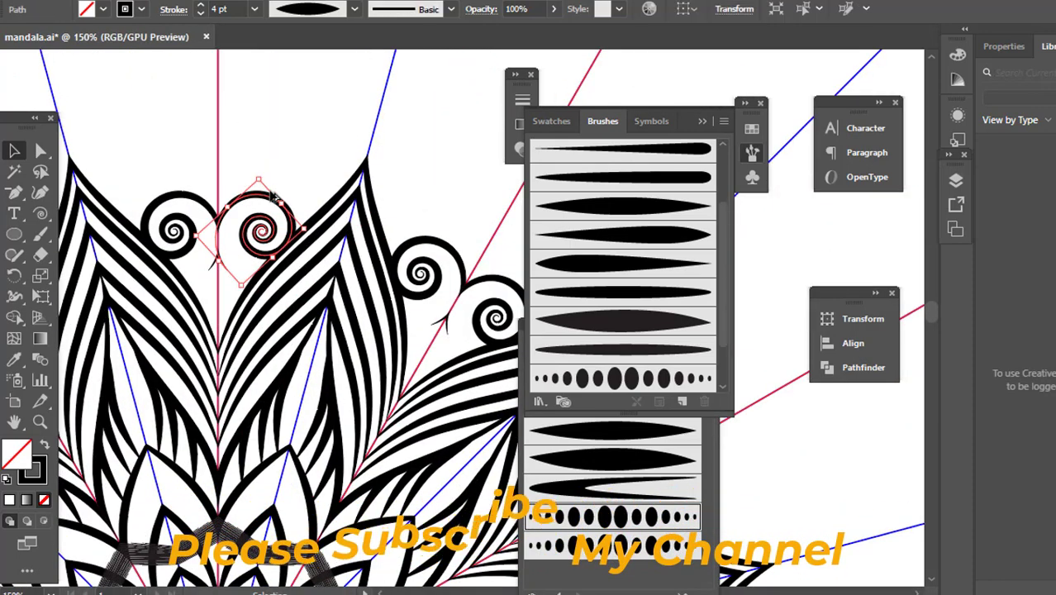
{"action": "scroll", "coordinate": [272, 196], "scroll_direction": "up", "scroll_amount": 1}
{"action": "scroll", "coordinate": [264, 190], "scroll_direction": "up", "scroll_amount": 1}
{"action": "scroll", "coordinate": [261, 240], "scroll_direction": "up", "scroll_amount": 1}
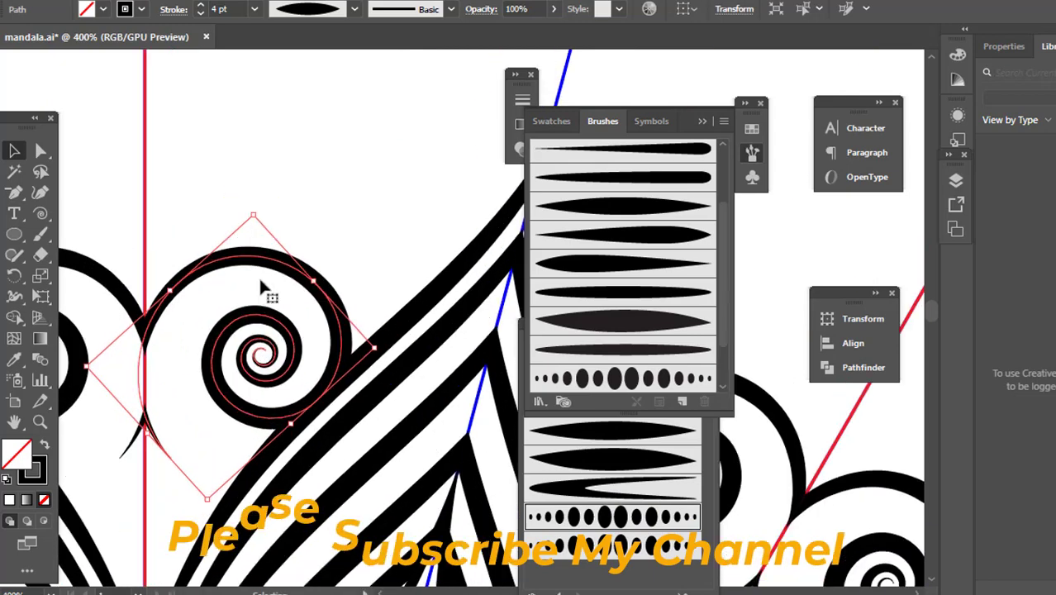
{"action": "scroll", "coordinate": [258, 275], "scroll_direction": "up", "scroll_amount": 1}
{"action": "mouse_move", "coordinate": [257, 302]}
{"action": "left_mouse_down"}
{"action": "mouse_move", "coordinate": [259, 123]}
{"action": "mouse_move", "coordinate": [258, 137]}
{"action": "left_mouse_up"}
{"action": "scroll", "coordinate": [283, 153], "scroll_direction": "down", "scroll_amount": 3}
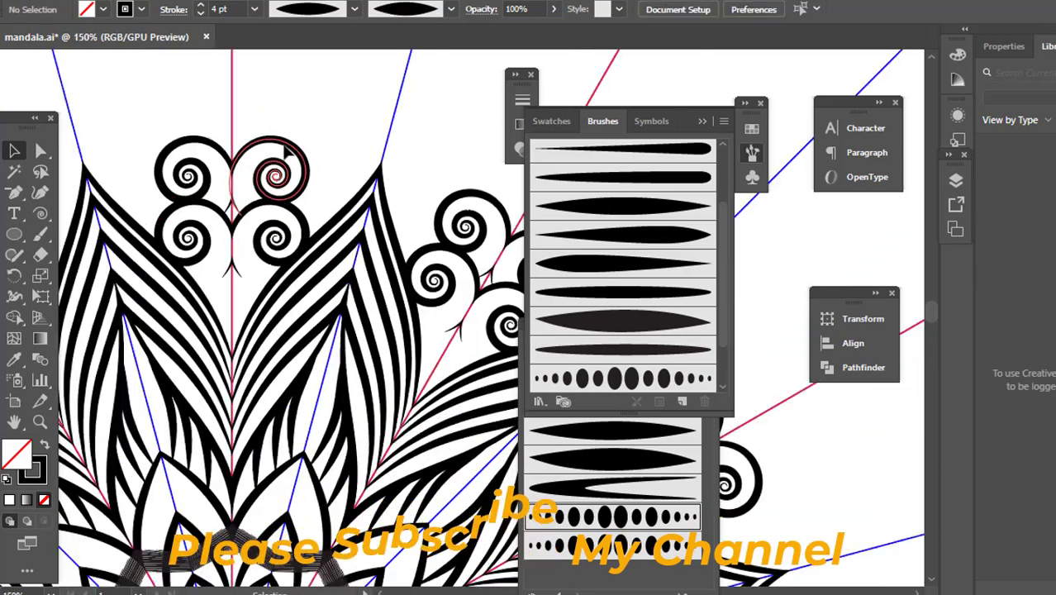
{"action": "scroll", "coordinate": [283, 153], "scroll_direction": "down", "scroll_amount": 3}
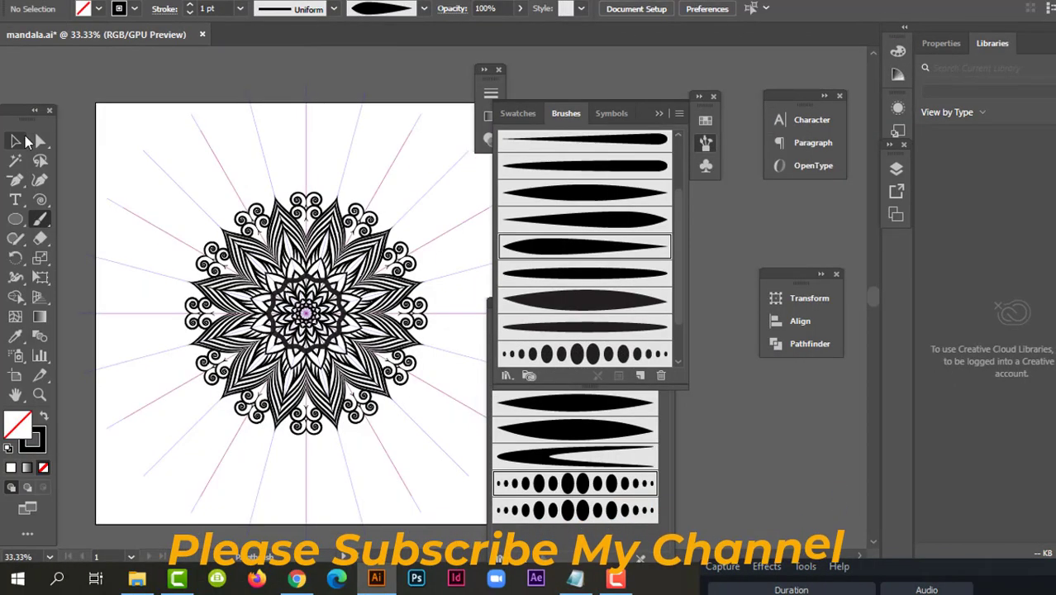
Lock the background layer, expand Layer 2's path list and target all its artwork.
{"action": "left_click", "coordinate": [19, 143]}
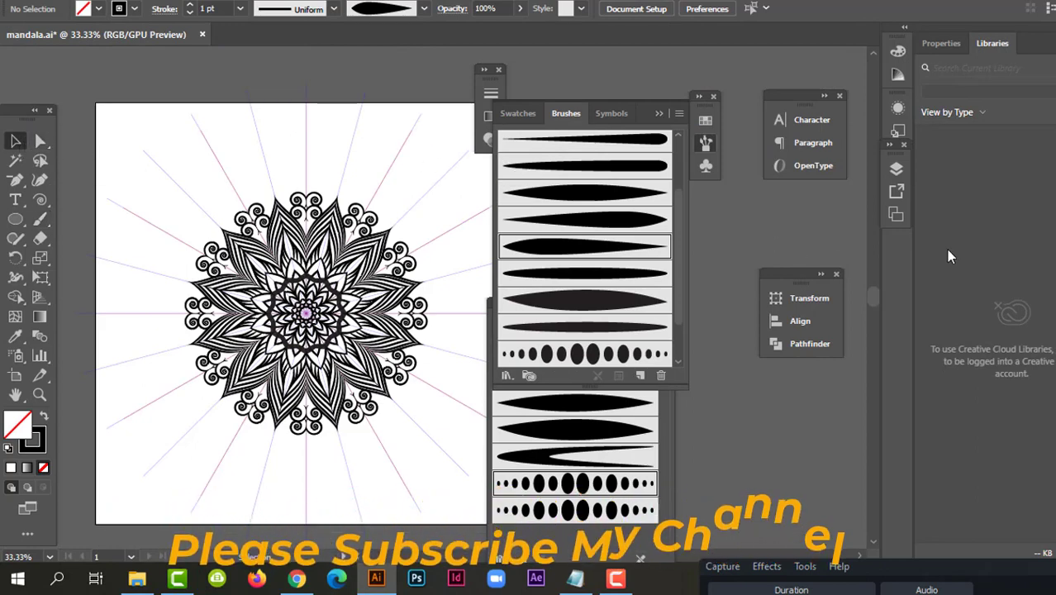
{"action": "left_click", "coordinate": [896, 170]}
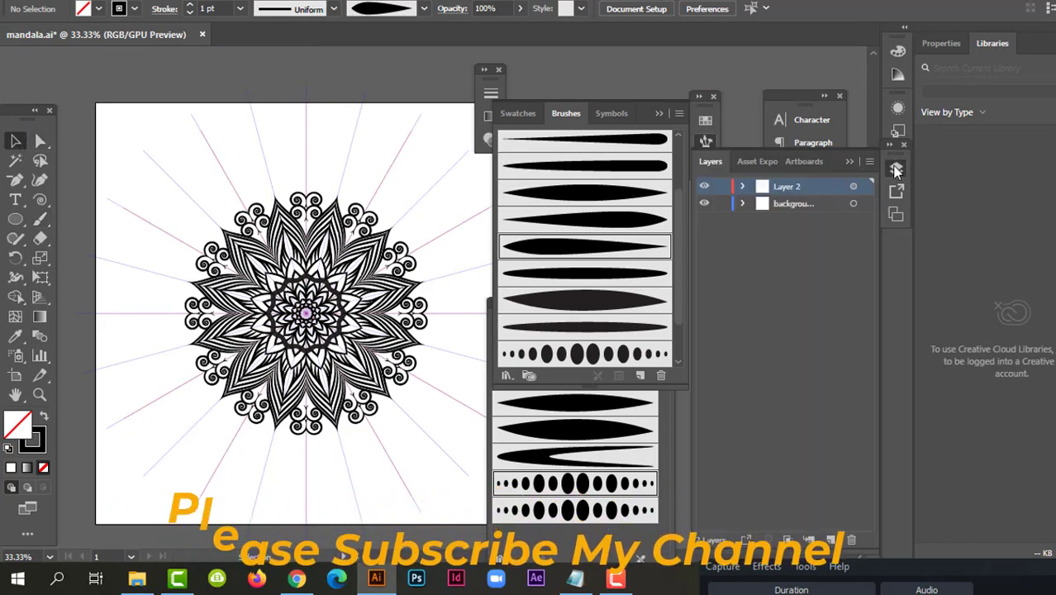
{"action": "left_click", "coordinate": [722, 205]}
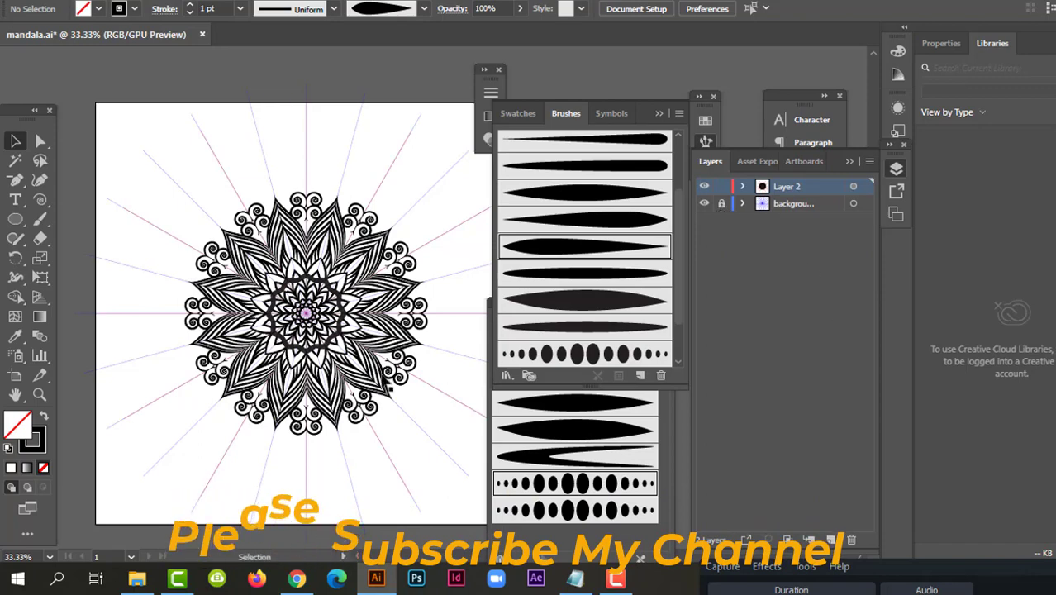
{"action": "left_click", "coordinate": [743, 187]}
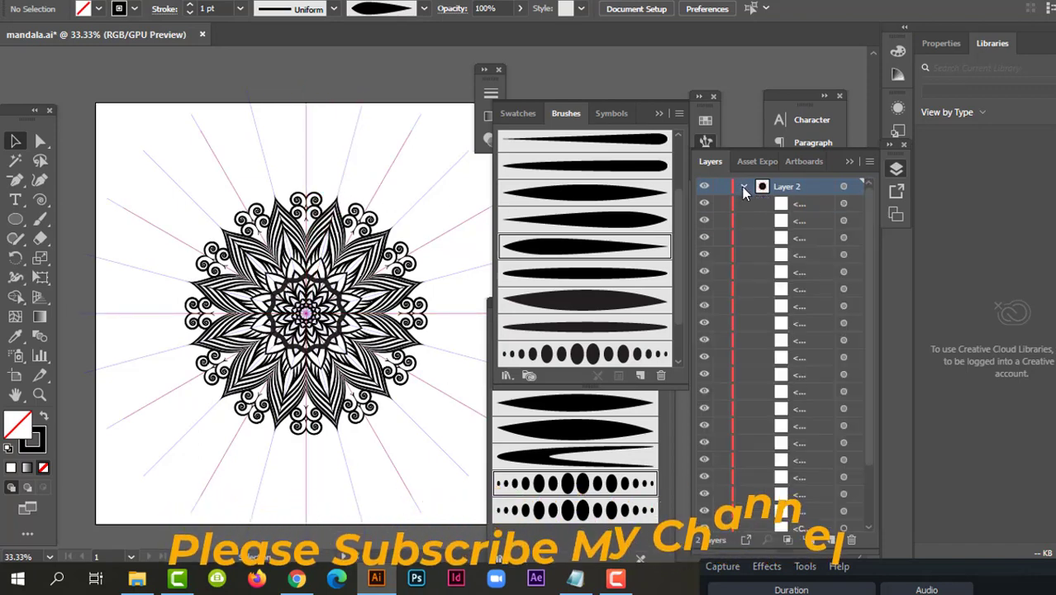
{"action": "scroll", "coordinate": [759, 248], "scroll_direction": "down", "scroll_amount": 3}
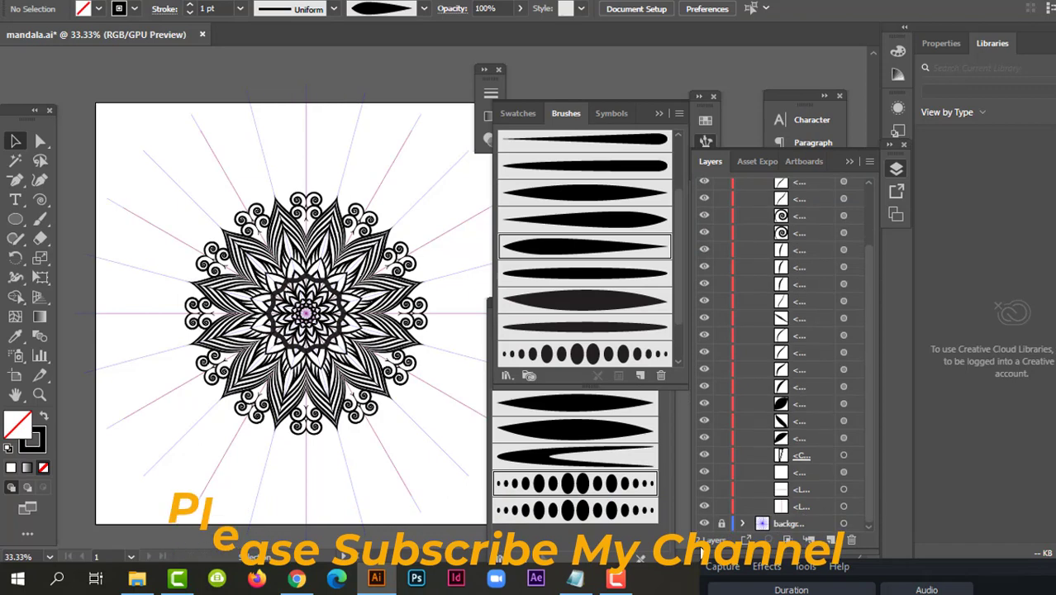
{"action": "left_click", "coordinate": [705, 491]}
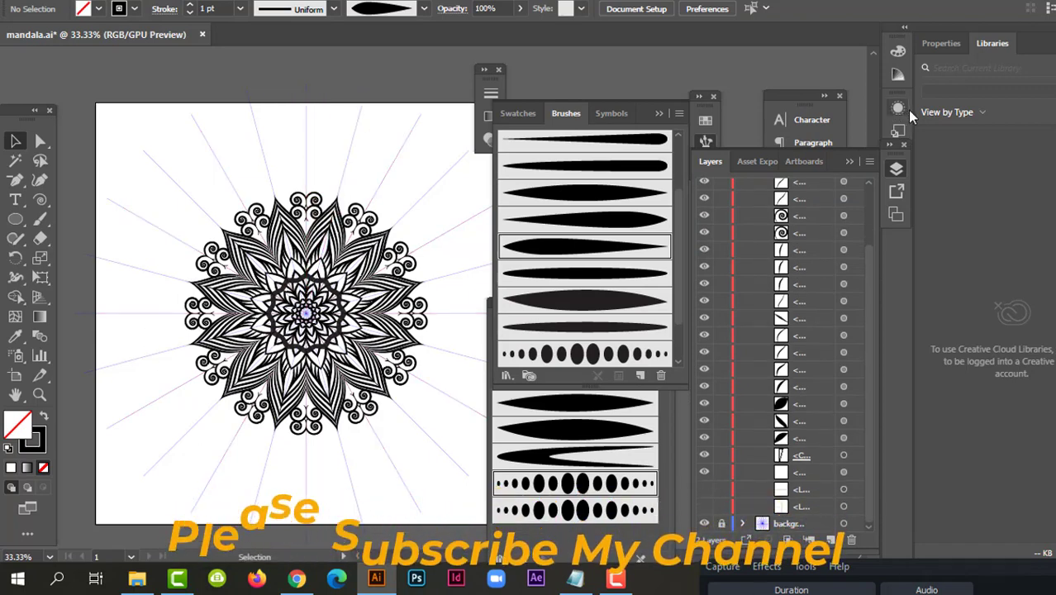
{"action": "scroll", "coordinate": [793, 248], "scroll_direction": "up", "scroll_amount": 3}
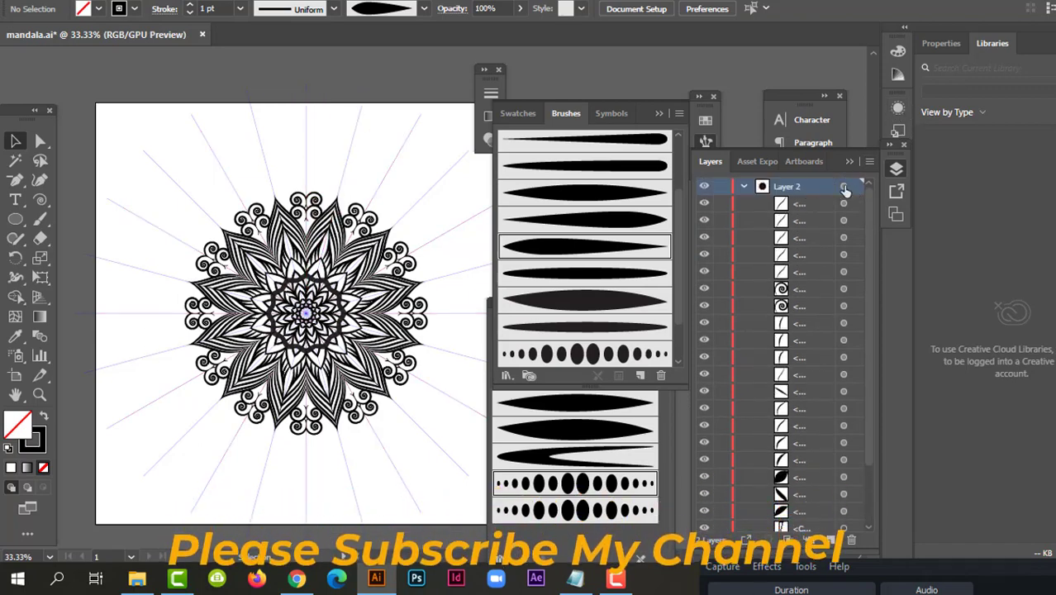
{"action": "left_click", "coordinate": [845, 188]}
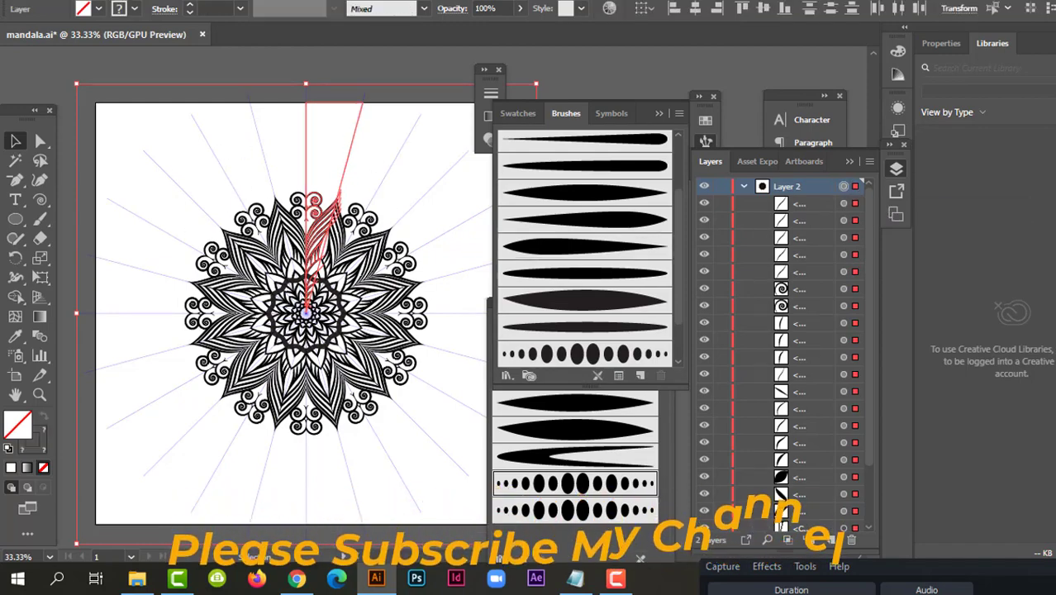
Expand the brush strokes' appearance, then expand fill and stroke into shapes.
{"action": "left_click", "coordinate": [186, 3]}
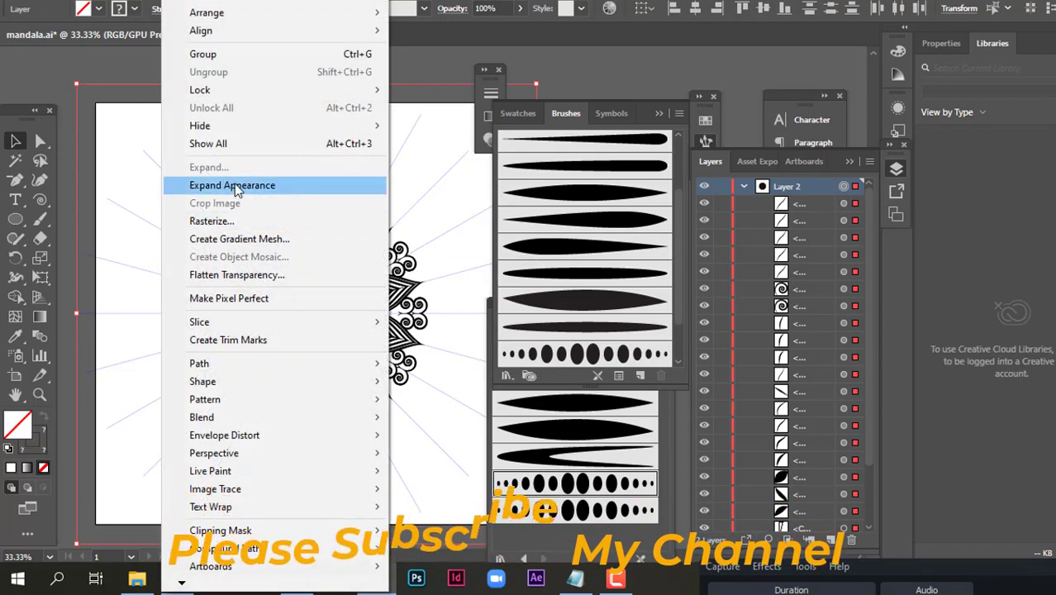
{"action": "left_click", "coordinate": [238, 187]}
{"action": "left_click", "coordinate": [185, 3]}
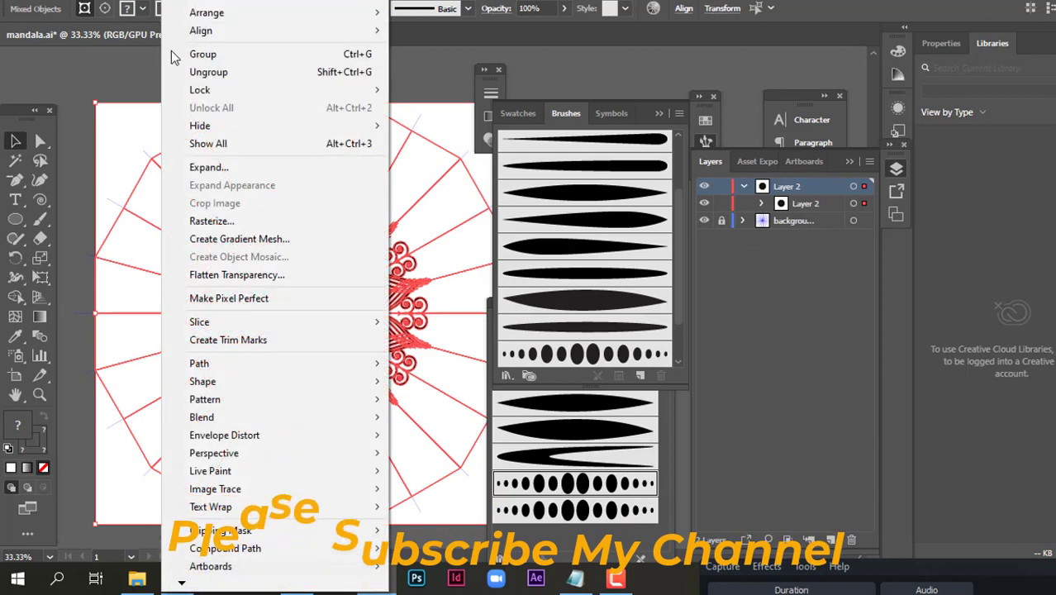
{"action": "left_click", "coordinate": [235, 168]}
{"action": "left_click", "coordinate": [515, 367]}
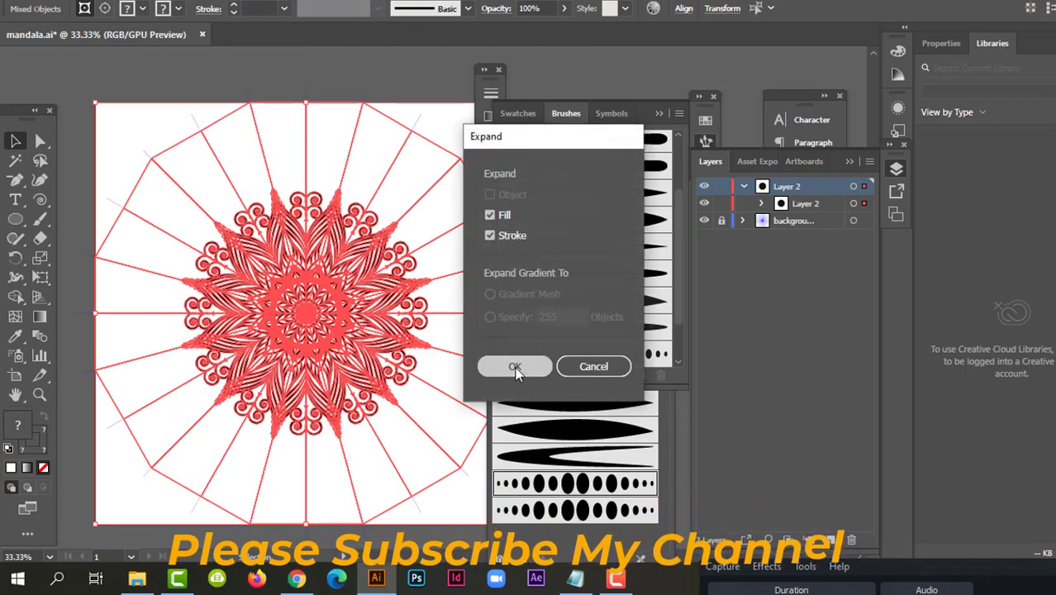
Split the expanded artwork with Pathfinder Divide and ungroup the pieces.
{"action": "left_click", "coordinate": [851, 162]}
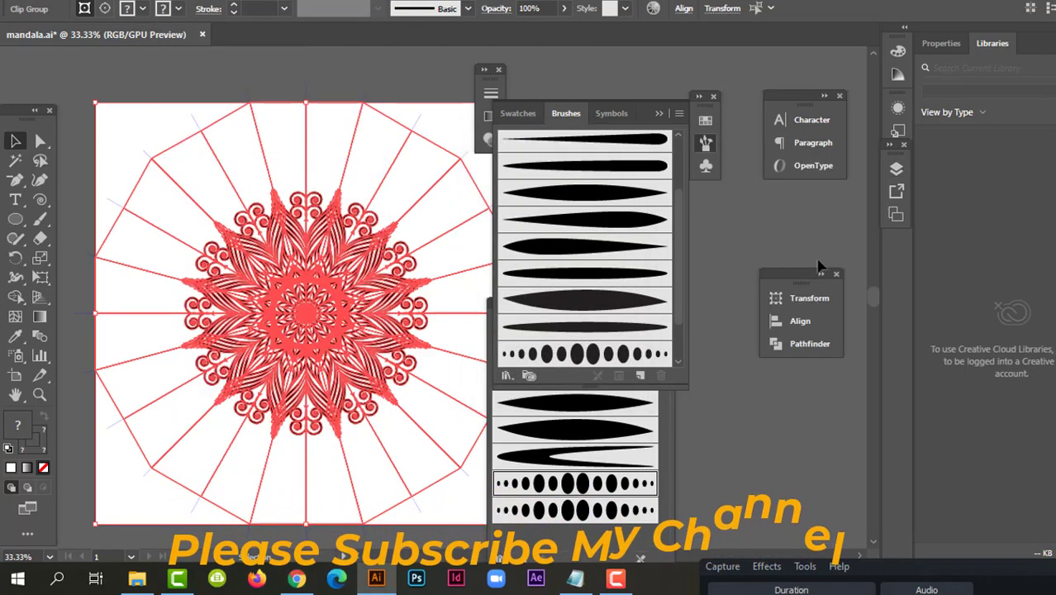
{"action": "left_click", "coordinate": [799, 345]}
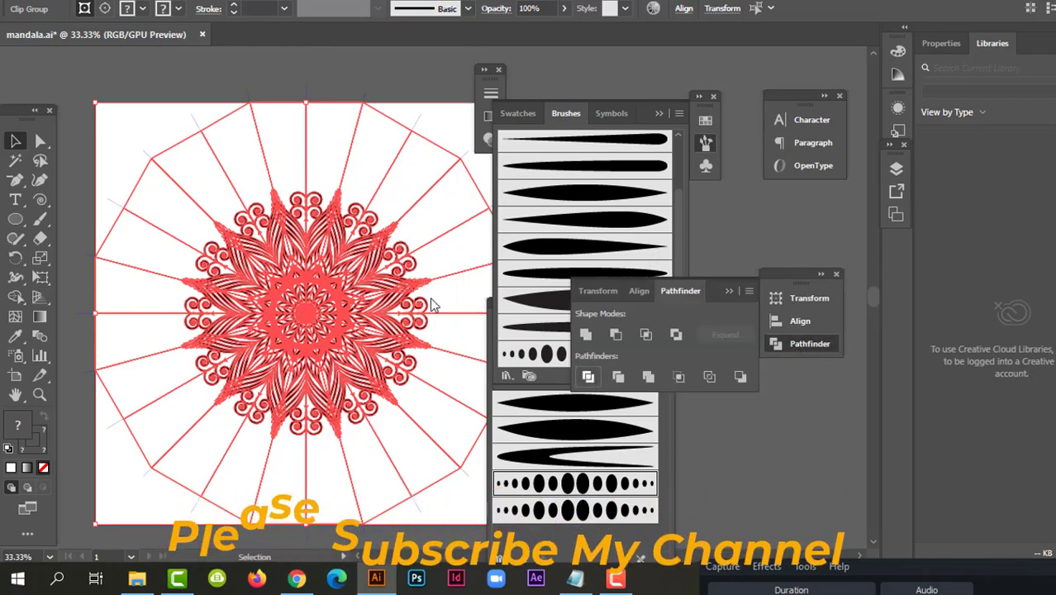
{"action": "right_click", "coordinate": [386, 208]}
{"action": "left_click", "coordinate": [389, 354]}
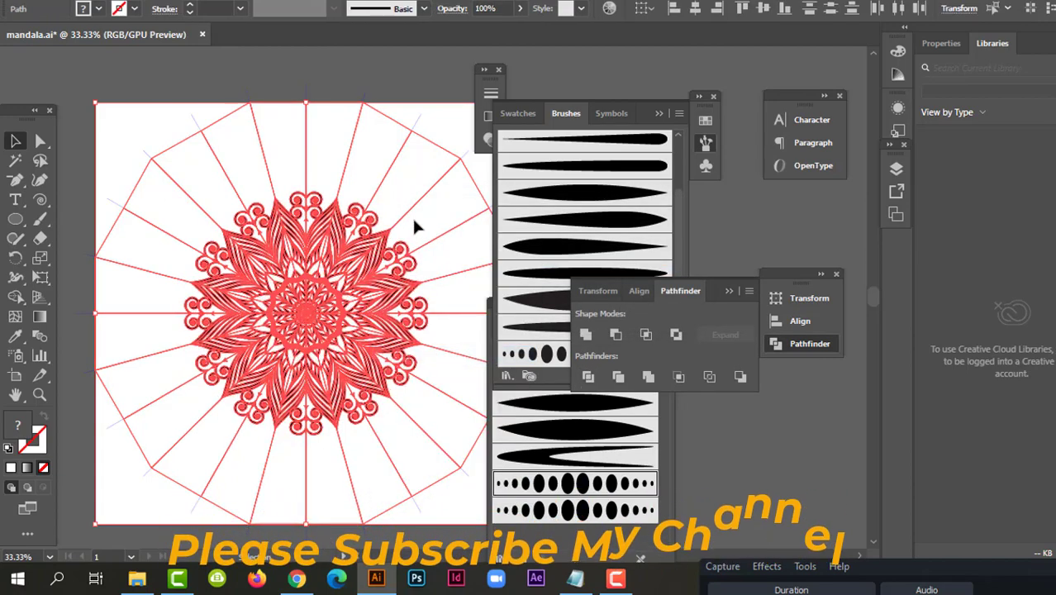
{"action": "left_click_drag", "start_coordinate": [415, 225], "coordinate": [488, 244]}
Ungroup the divided artwork and a marquee-selected cluster of spiral and petal paths.
{"action": "scroll", "coordinate": [447, 235], "scroll_direction": "up", "scroll_amount": 5}
{"action": "right_click", "coordinate": [325, 281]}
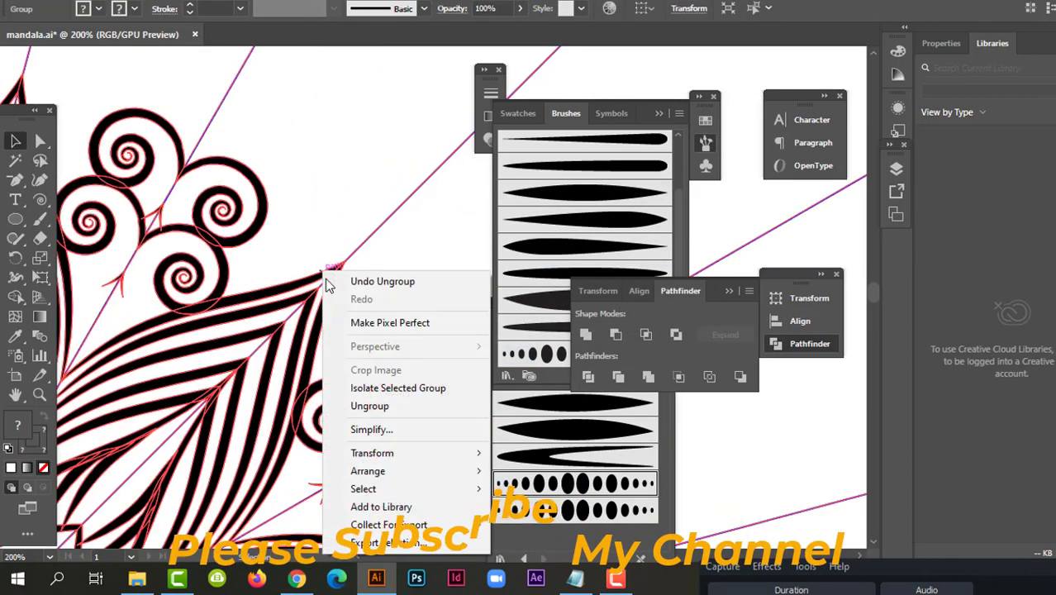
{"action": "left_click", "coordinate": [372, 406]}
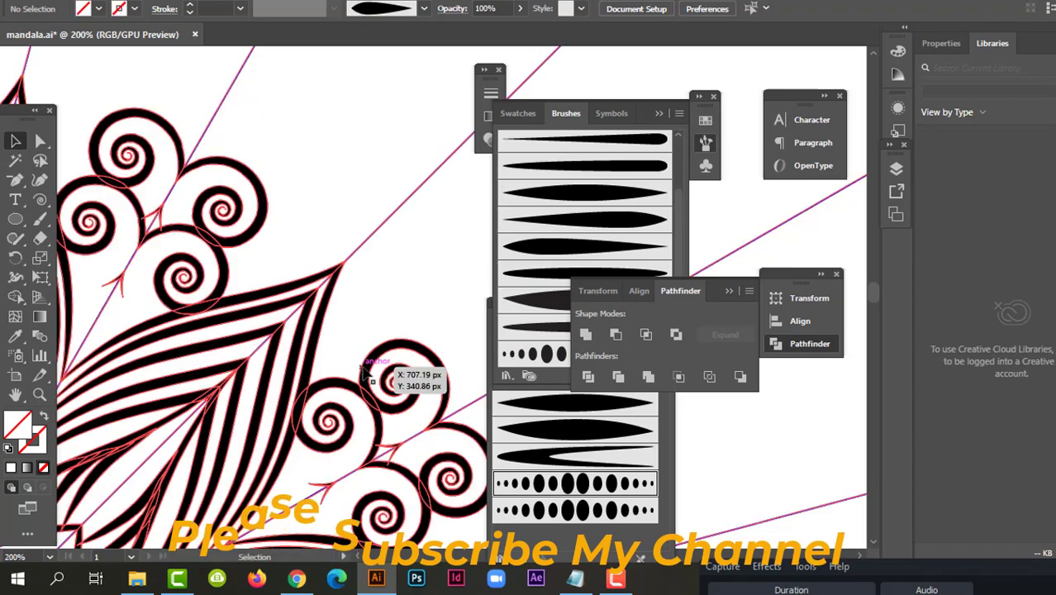
{"action": "left_click_drag", "start_coordinate": [364, 367], "coordinate": [368, 250]}
{"action": "right_click", "coordinate": [372, 252]}
{"action": "left_click", "coordinate": [415, 213]}
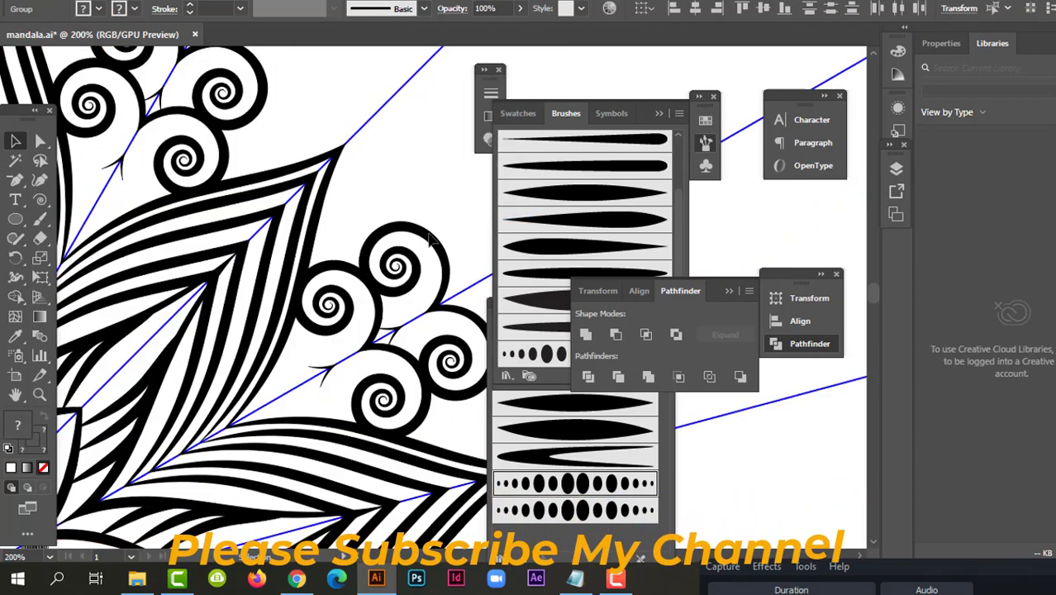
Ungroup the remaining petal and spiral paths until each spiral is a single path.
{"action": "scroll", "coordinate": [414, 231], "scroll_direction": "down", "scroll_amount": 5}
{"action": "right_click", "coordinate": [415, 237]}
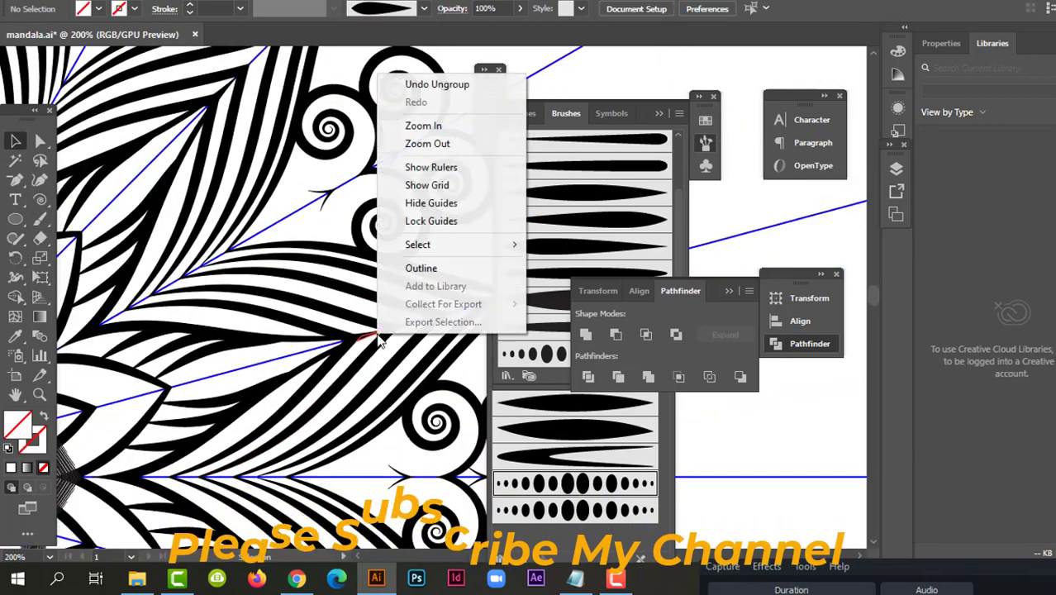
{"action": "left_click", "coordinate": [356, 253]}
{"action": "right_click", "coordinate": [351, 253]}
{"action": "left_click", "coordinate": [409, 390]}
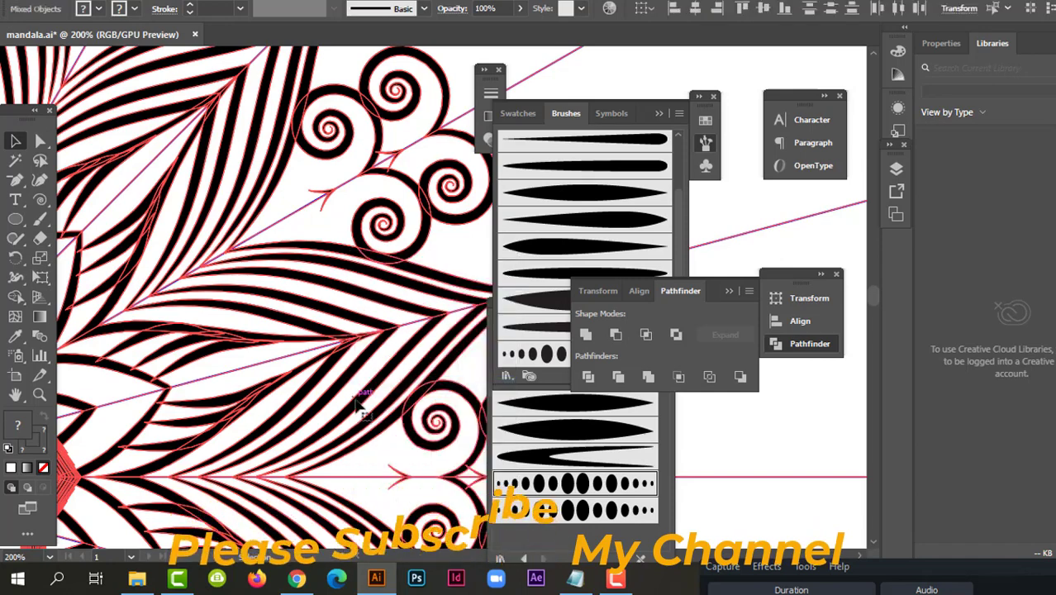
{"action": "left_click", "coordinate": [335, 204]}
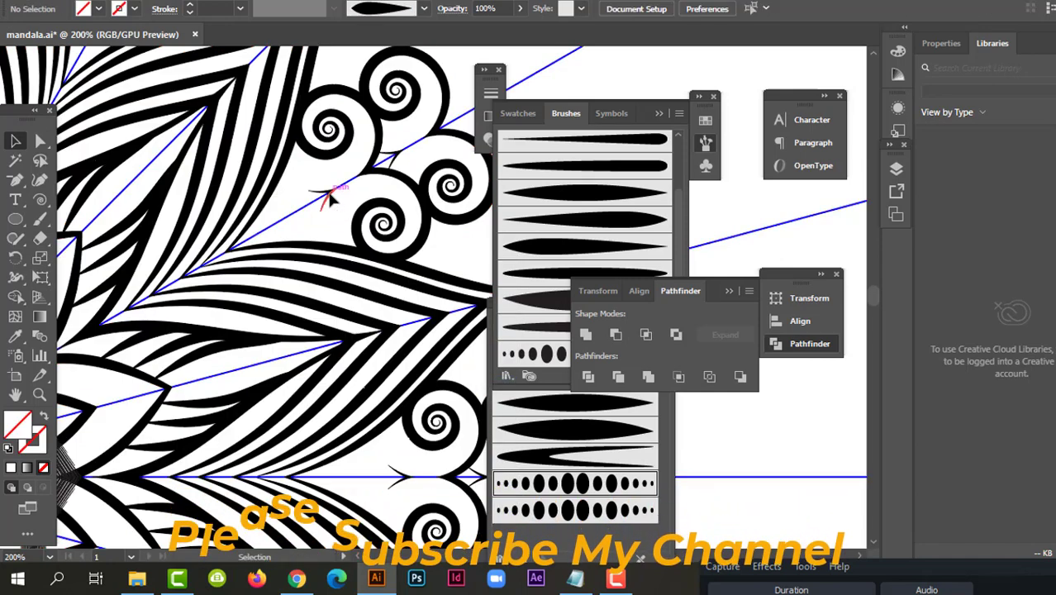
{"action": "right_click", "coordinate": [336, 204]}
Marquee-select one sample path and select all objects similar to it.
{"action": "scroll", "coordinate": [370, 234], "scroll_direction": "down", "scroll_amount": 2}
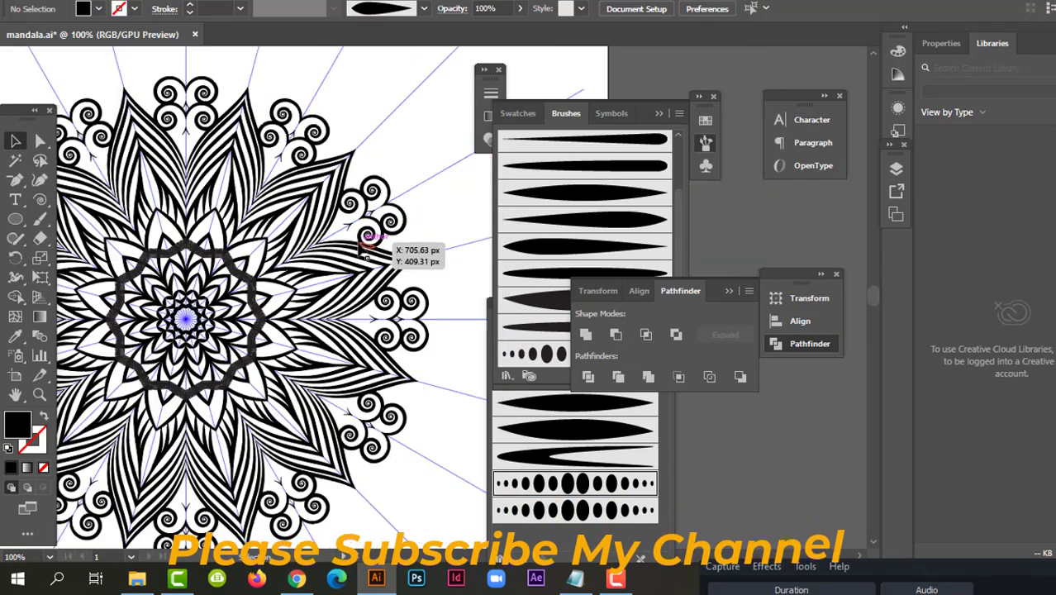
{"action": "scroll", "coordinate": [370, 240], "scroll_direction": "down", "scroll_amount": 1}
{"action": "scroll", "coordinate": [370, 248], "scroll_direction": "down", "scroll_amount": 1}
{"action": "scroll", "coordinate": [374, 262], "scroll_direction": "down", "scroll_amount": 1}
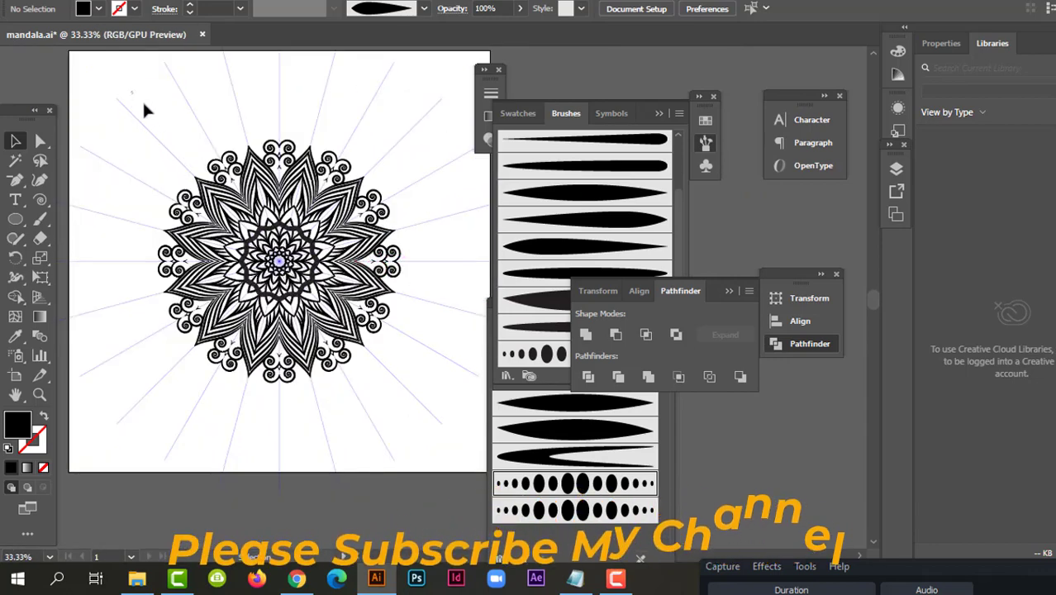
{"action": "scroll", "coordinate": [409, 405], "scroll_direction": "up", "scroll_amount": 1}
{"action": "scroll", "coordinate": [348, 331], "scroll_direction": "up", "scroll_amount": 1}
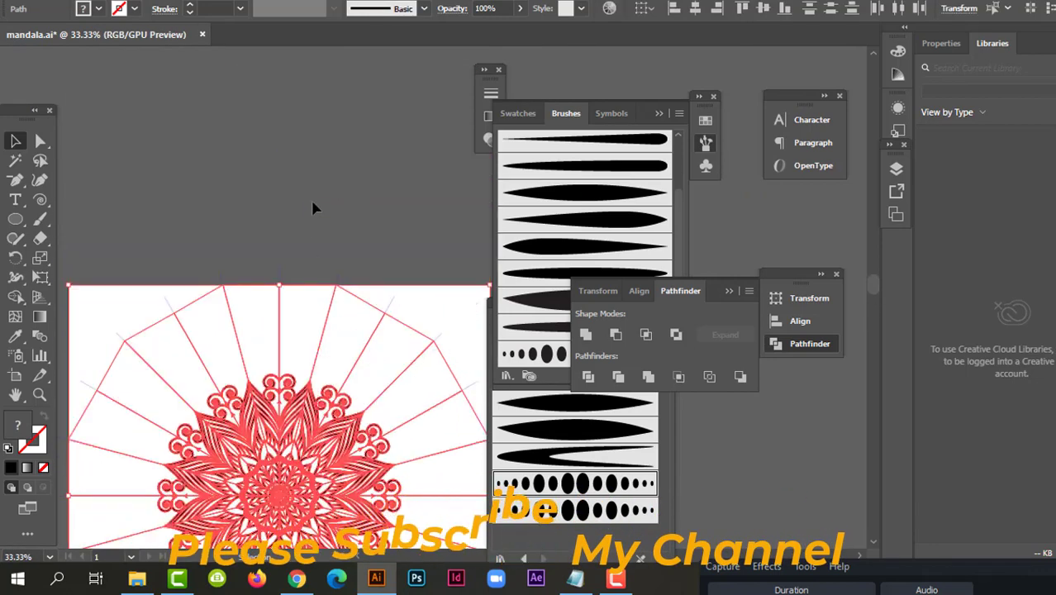
{"action": "scroll", "coordinate": [307, 362], "scroll_direction": "up", "scroll_amount": 2}
{"action": "scroll", "coordinate": [304, 361], "scroll_direction": "down", "scroll_amount": 2}
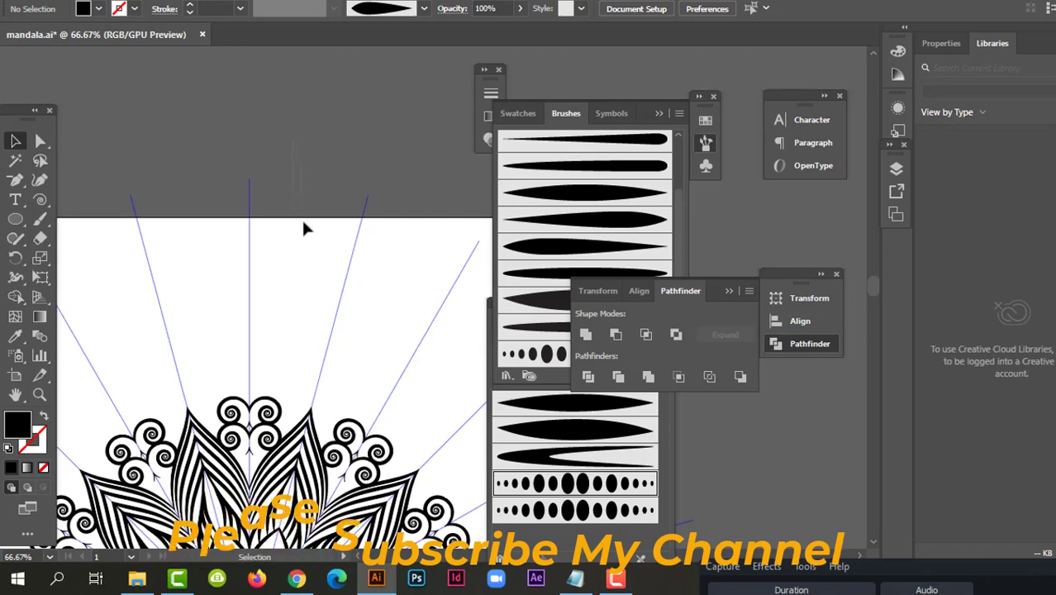
{"action": "left_click_drag", "start_coordinate": [312, 302], "coordinate": [314, 306]}
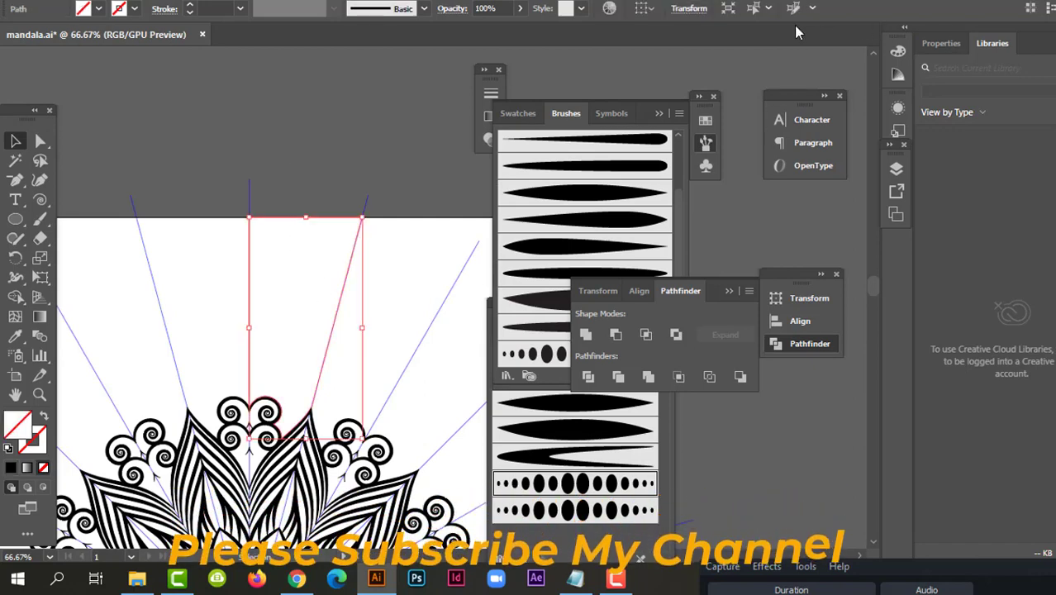
{"action": "left_click", "coordinate": [752, 10]}
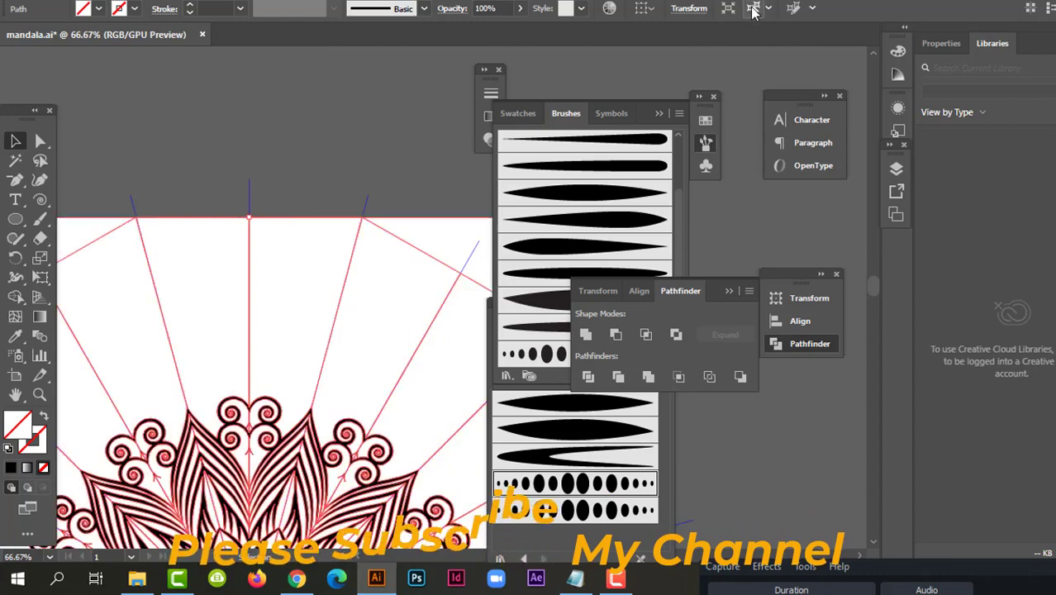
Clear the selection with Ctrl+Shift+A, then select the whole mandala with Ctrl+A.
{"action": "scroll", "coordinate": [238, 232], "scroll_direction": "down", "scroll_amount": 3}
{"action": "scroll", "coordinate": [239, 232], "scroll_direction": "down", "scroll_amount": 1}
{"action": "scroll", "coordinate": [280, 256], "scroll_direction": "up", "scroll_amount": 1}
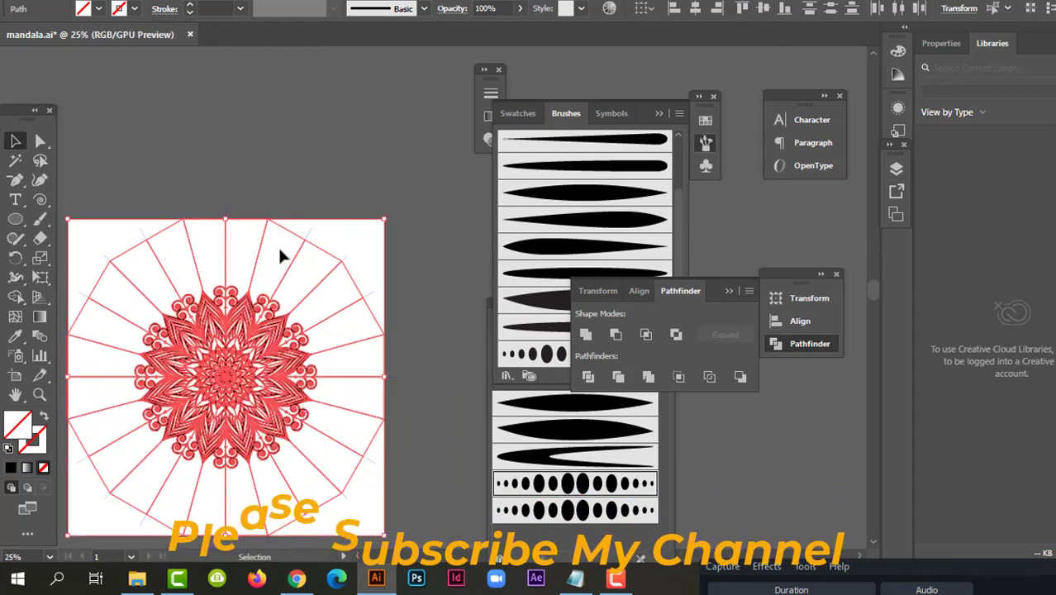
{"action": "scroll", "coordinate": [279, 251], "scroll_direction": "up", "scroll_amount": 3}
{"action": "scroll", "coordinate": [179, 206], "scroll_direction": "up", "scroll_amount": 2}
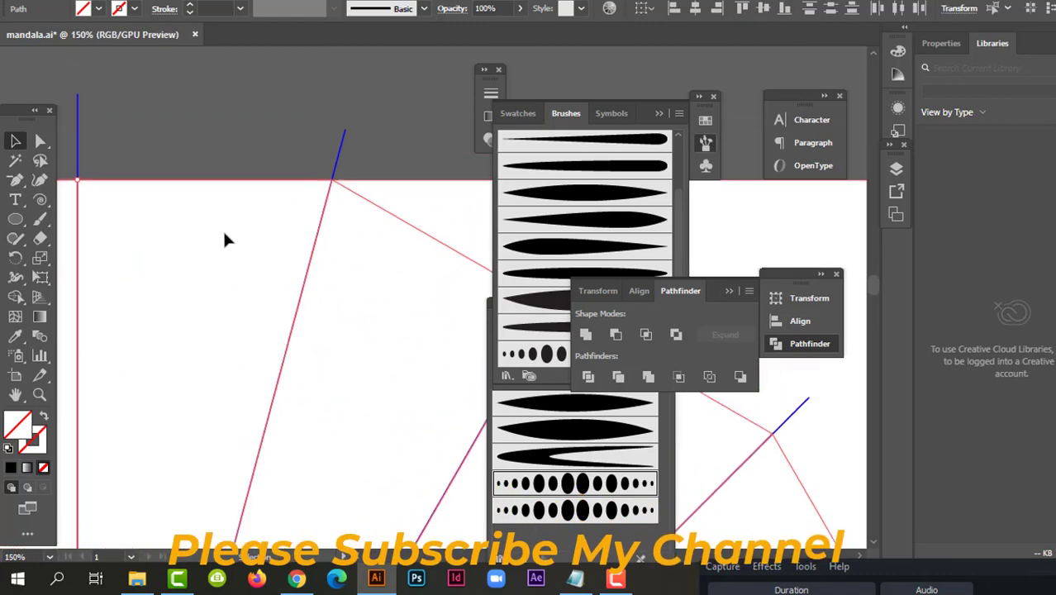
{"action": "scroll", "coordinate": [223, 231], "scroll_direction": "down", "scroll_amount": 1}
{"action": "scroll", "coordinate": [223, 231], "scroll_direction": "down", "scroll_amount": 1}
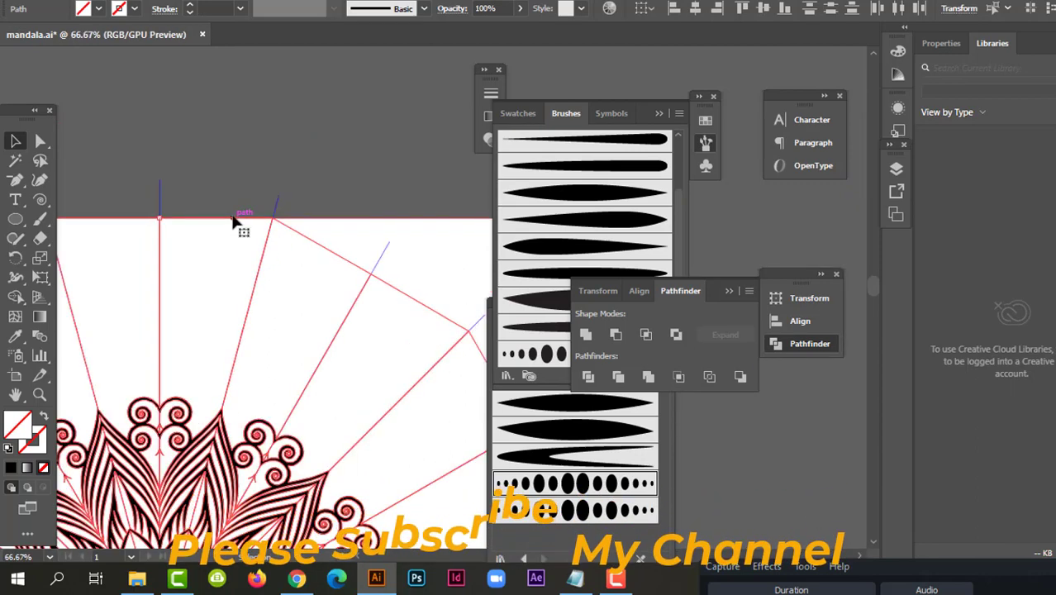
{"action": "key", "text": "ctrl+shift+a"}
{"action": "scroll", "coordinate": [290, 240], "scroll_direction": "down", "scroll_amount": 2}
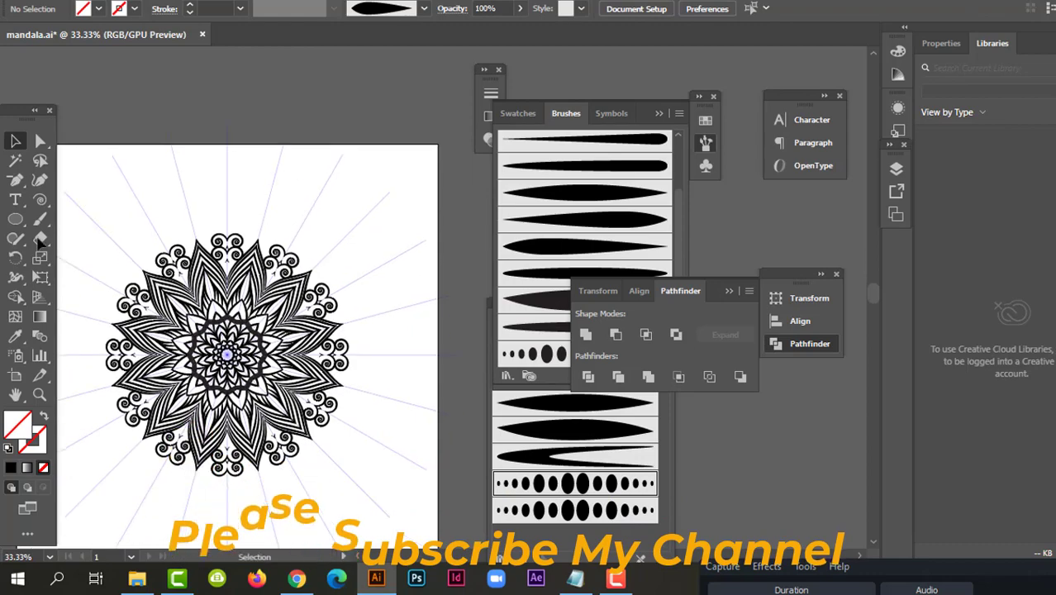
{"action": "scroll", "coordinate": [149, 174], "scroll_direction": "down", "scroll_amount": 2}
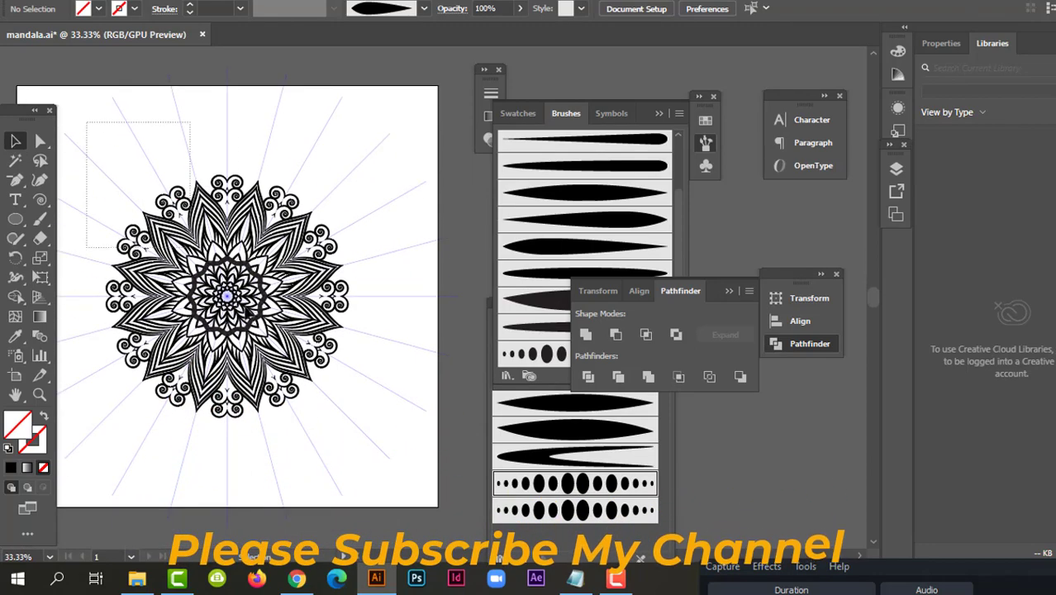
{"action": "key", "text": "ctrl+a"}
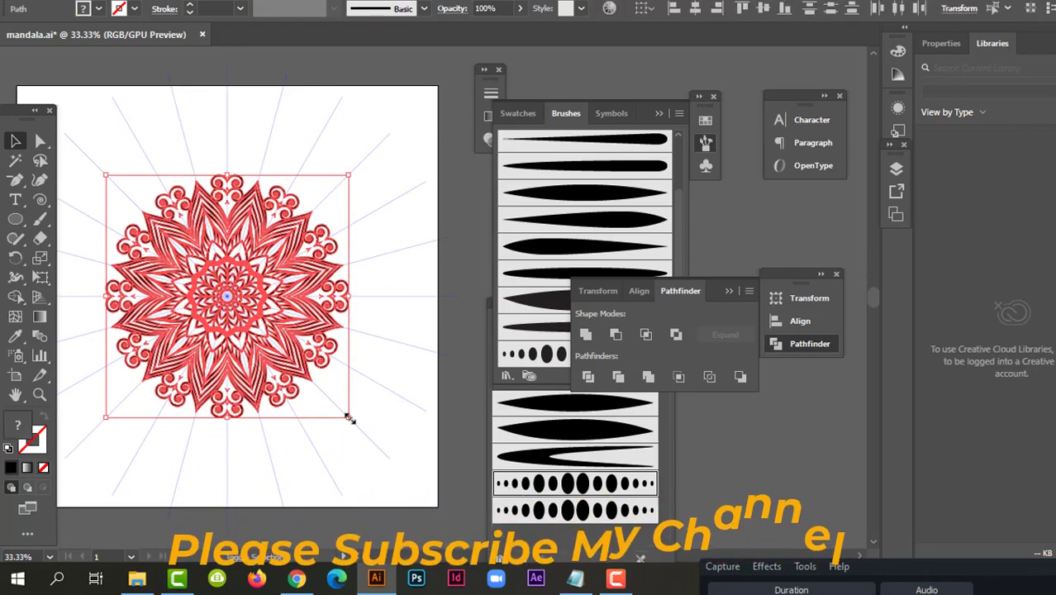
Scale the mandala up to nearly fill the artboard, Unite it in Pathfinder, then deselect.
{"action": "left_click_drag", "start_coordinate": [350, 419], "coordinate": [409, 478]}
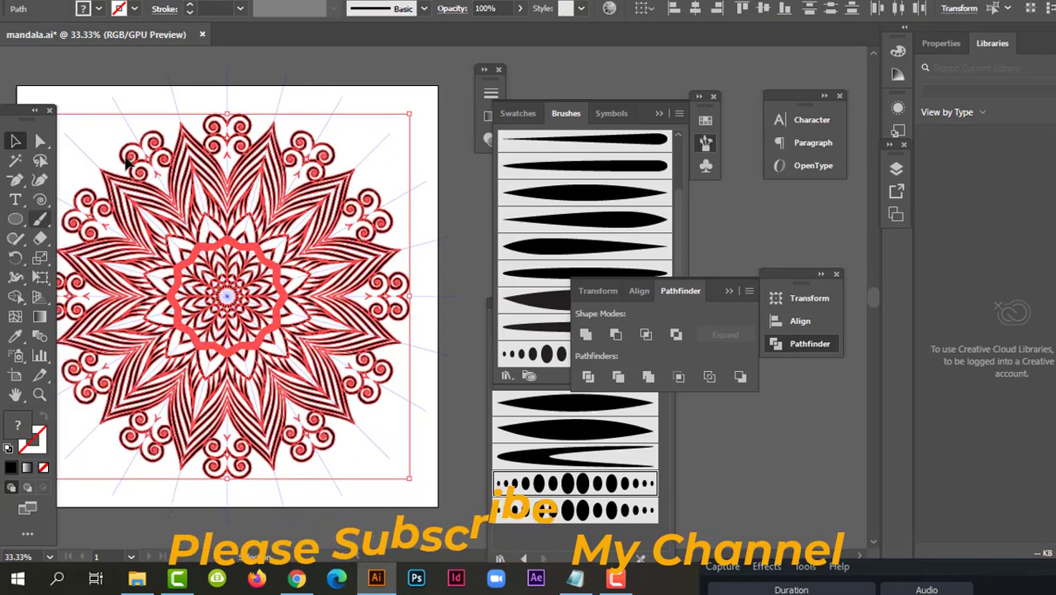
{"action": "left_click", "coordinate": [586, 334]}
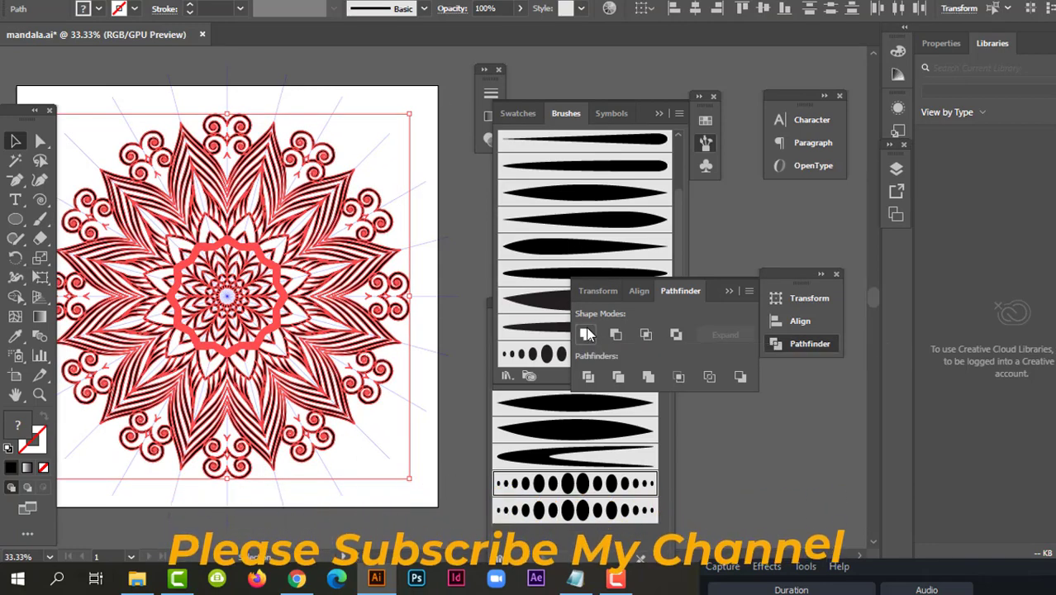
{"action": "left_click", "coordinate": [420, 162]}
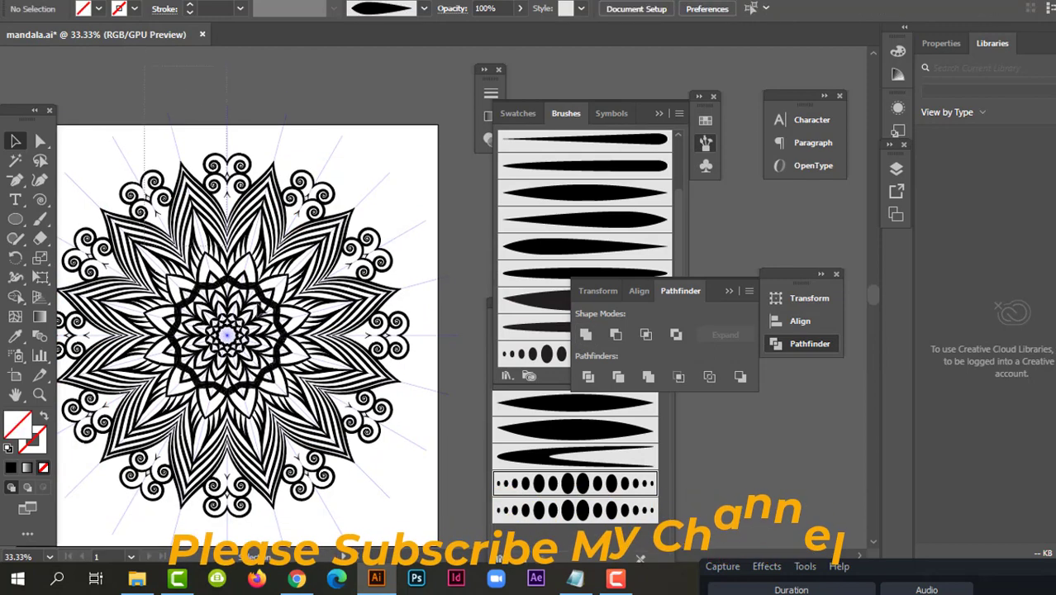
{"action": "scroll", "coordinate": [349, 485], "scroll_direction": "up", "scroll_amount": 1}
Apply the orange gradient swatch as the mandala's fill and deselect to view it.
{"action": "left_click", "coordinate": [98, 9]}
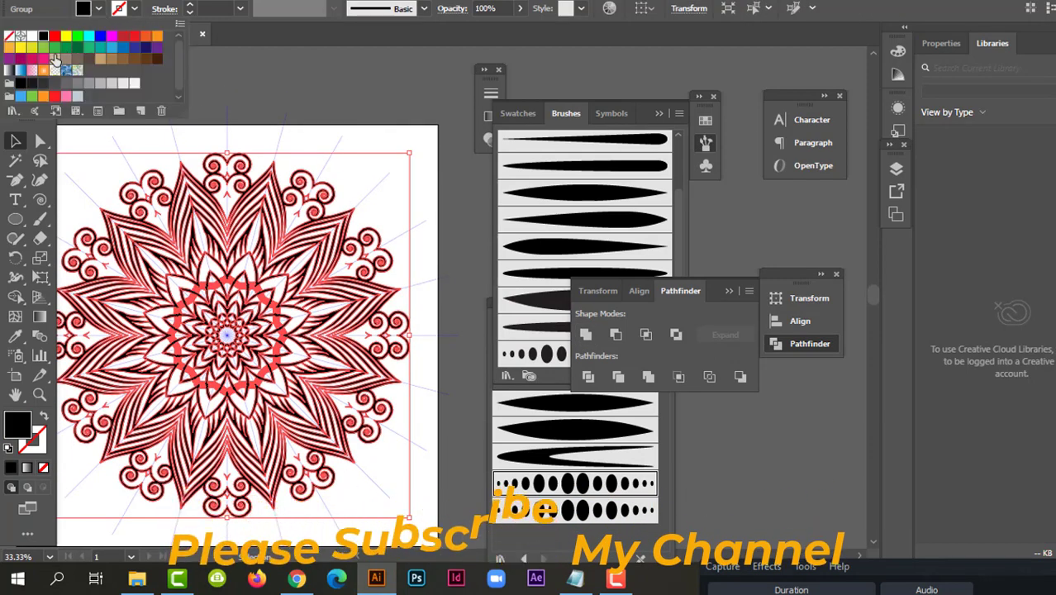
{"action": "left_click", "coordinate": [49, 72]}
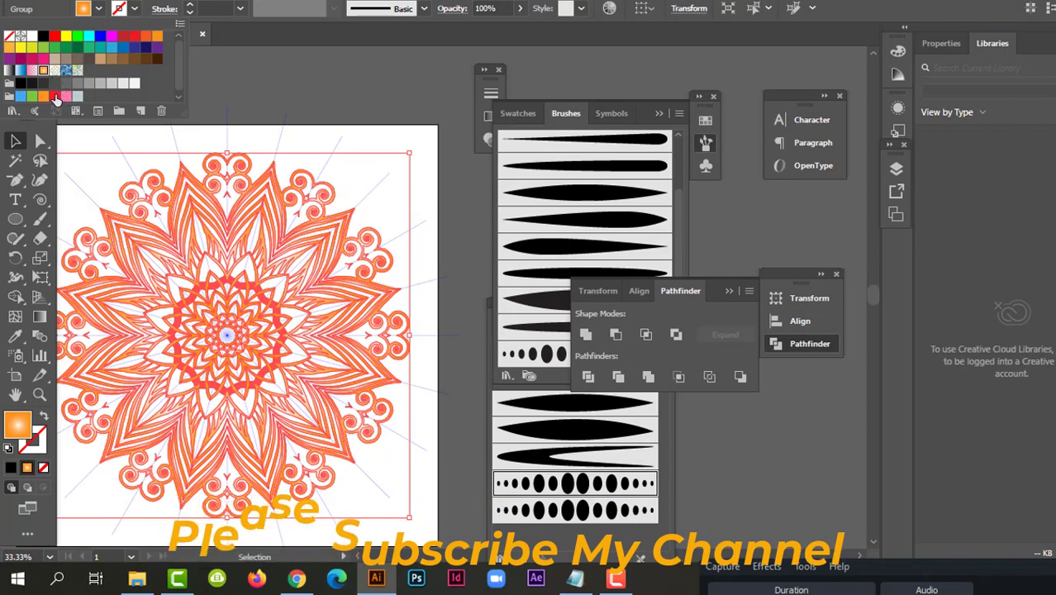
{"action": "left_click", "coordinate": [288, 93]}
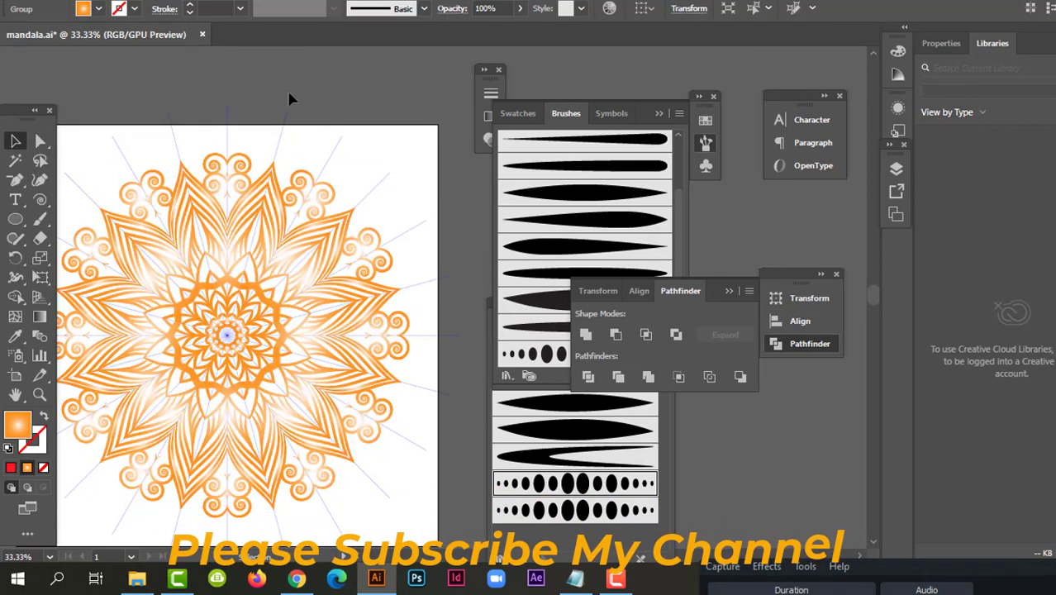
{"action": "scroll", "coordinate": [285, 100], "scroll_direction": "down", "scroll_amount": 1}
{"action": "scroll", "coordinate": [273, 100], "scroll_direction": "up", "scroll_amount": 1}
{"action": "scroll", "coordinate": [206, 98], "scroll_direction": "down", "scroll_amount": 1}
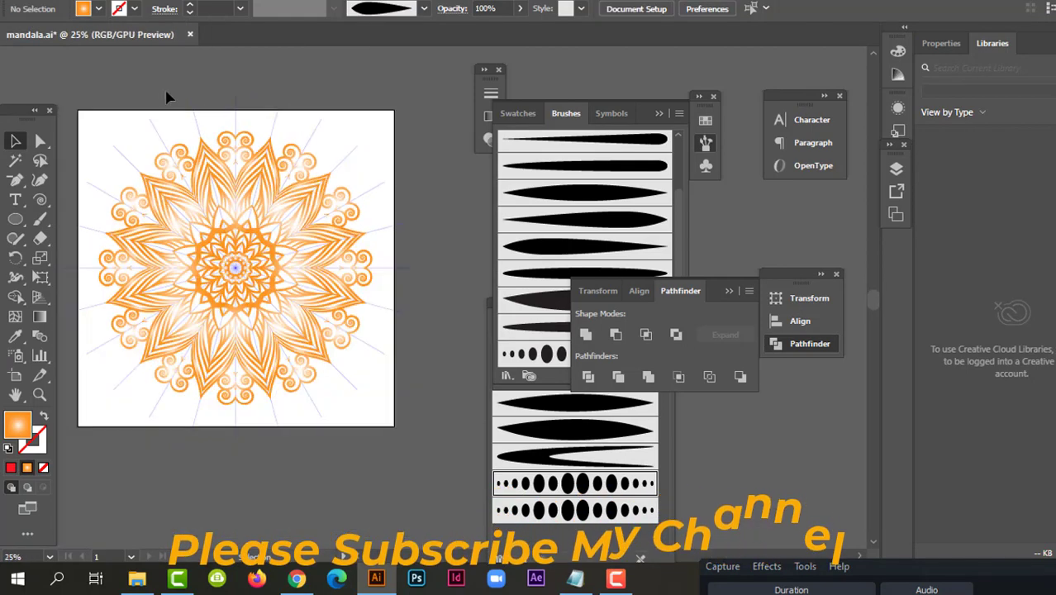
{"action": "left_click_drag", "start_coordinate": [325, 405], "coordinate": [341, 413]}
{"action": "left_click", "coordinate": [446, 409]}
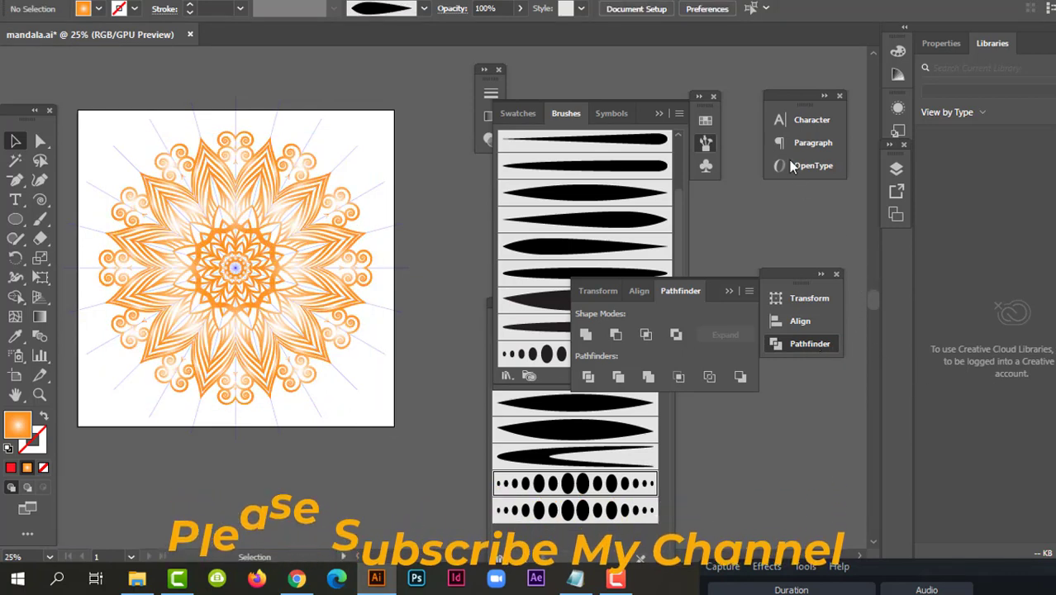
Show the Layers panel and scale the orange mandala group down slightly within the artboard.
{"action": "left_click", "coordinate": [896, 169]}
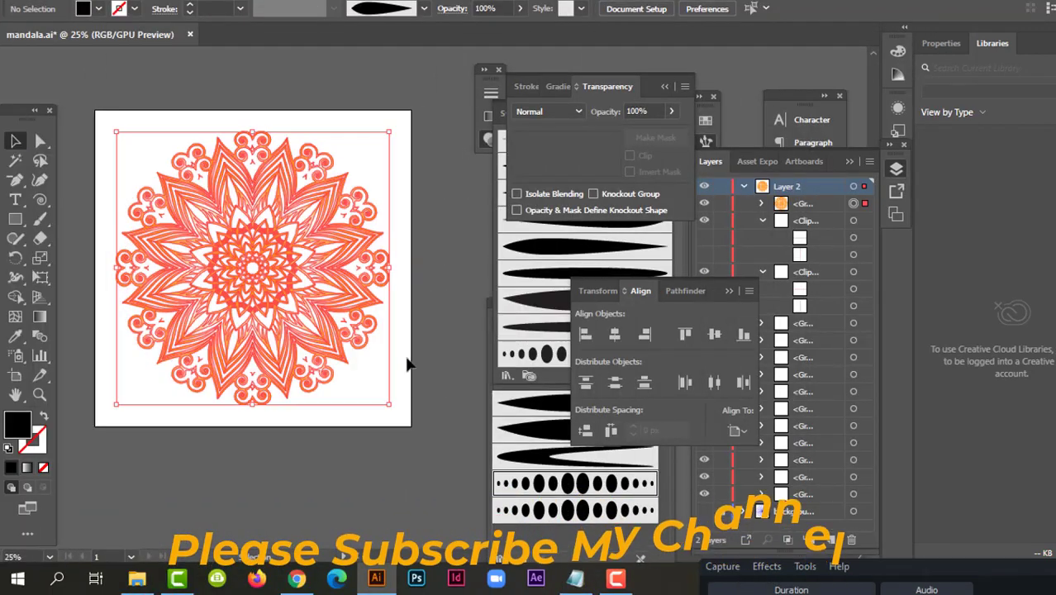
{"action": "mouse_move", "coordinate": [407, 365]}
{"action": "left_mouse_down"}
{"action": "mouse_move", "coordinate": [386, 130]}
{"action": "mouse_move", "coordinate": [374, 147]}
{"action": "left_mouse_up"}
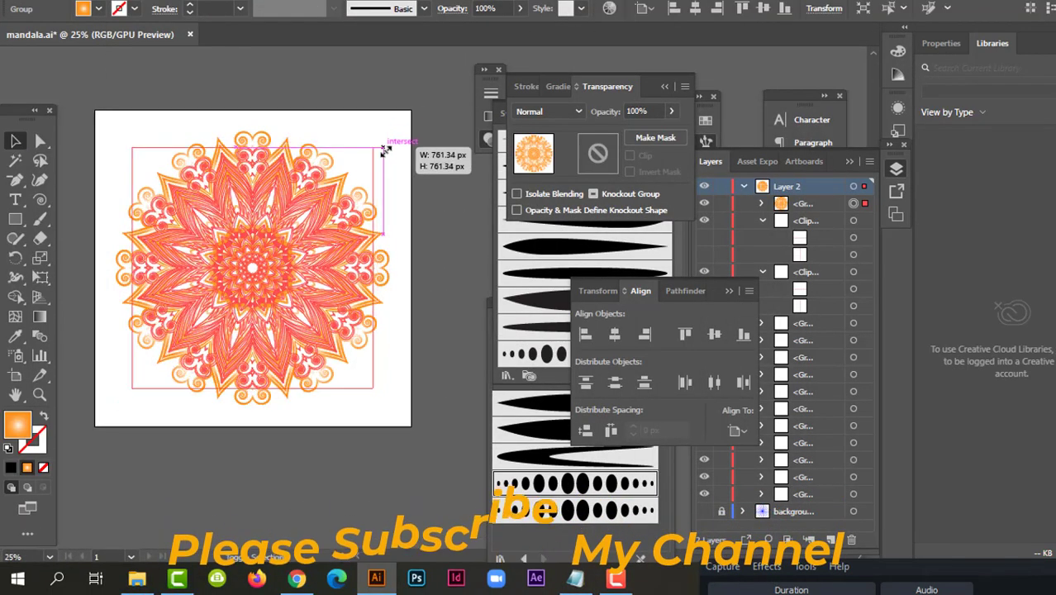
{"action": "left_click", "coordinate": [320, 120]}
{"action": "scroll", "coordinate": [353, 152], "scroll_direction": "up", "scroll_amount": 3}
{"action": "scroll", "coordinate": [357, 163], "scroll_direction": "down", "scroll_amount": 2}
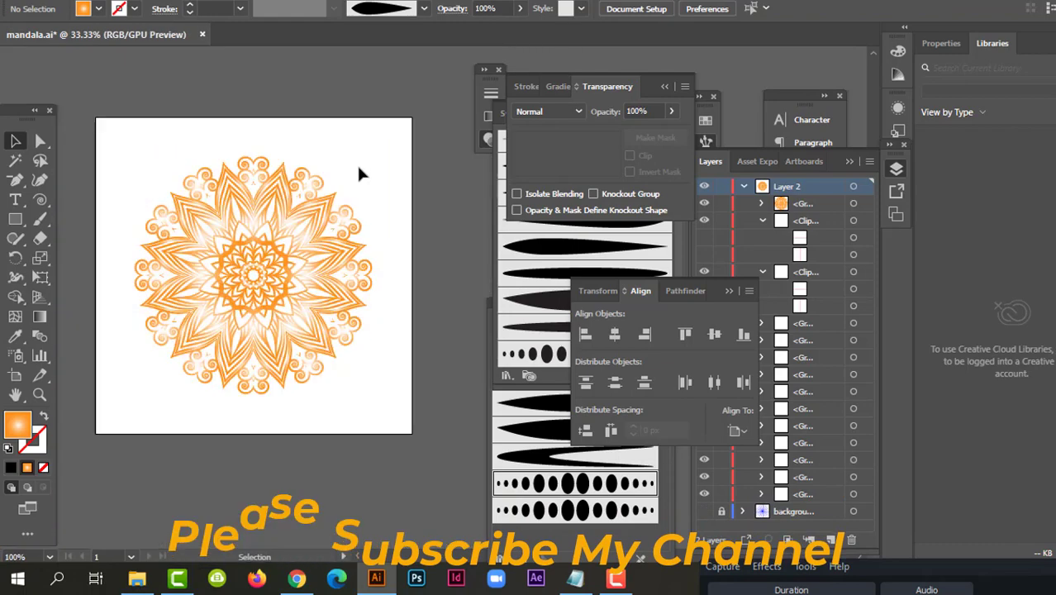
{"action": "scroll", "coordinate": [353, 198], "scroll_direction": "up", "scroll_amount": 1}
{"action": "scroll", "coordinate": [356, 195], "scroll_direction": "down", "scroll_amount": 2}
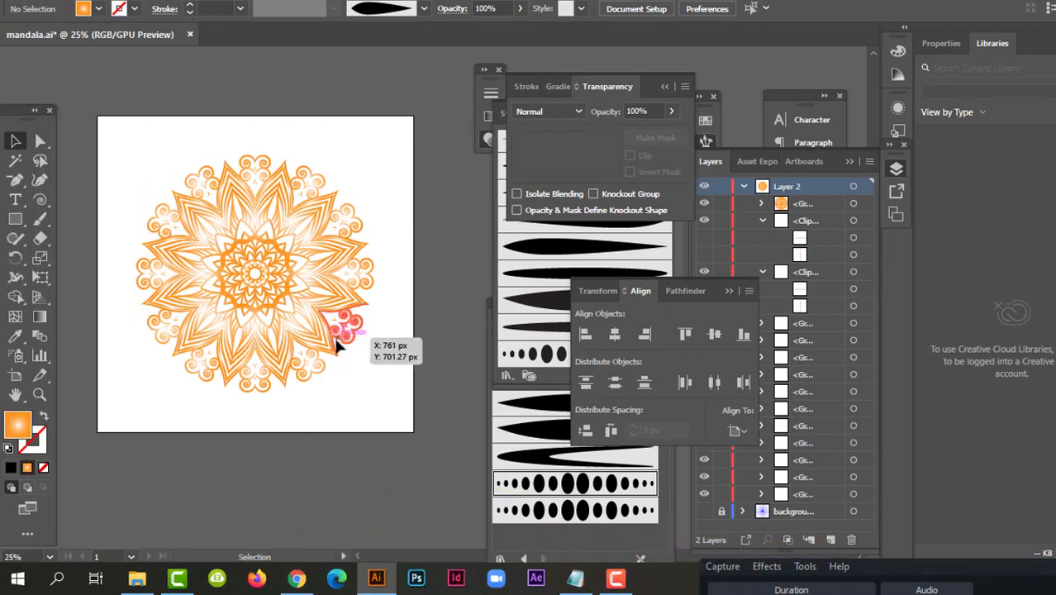
{"action": "scroll", "coordinate": [344, 357], "scroll_direction": "up", "scroll_amount": 2}
{"action": "scroll", "coordinate": [281, 223], "scroll_direction": "down", "scroll_amount": 2}
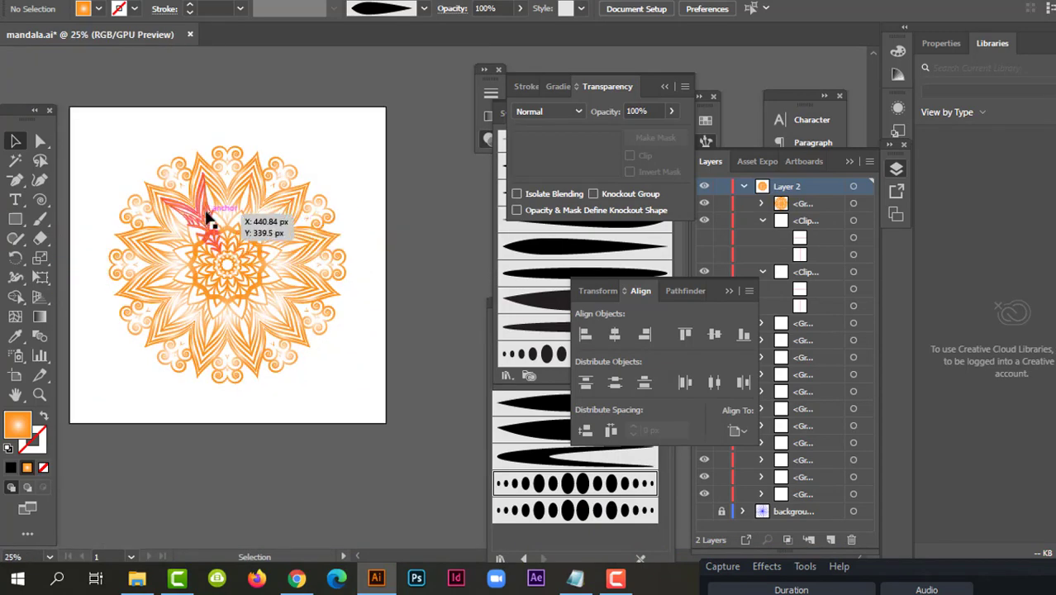
{"action": "scroll", "coordinate": [207, 218], "scroll_direction": "up", "scroll_amount": 1}
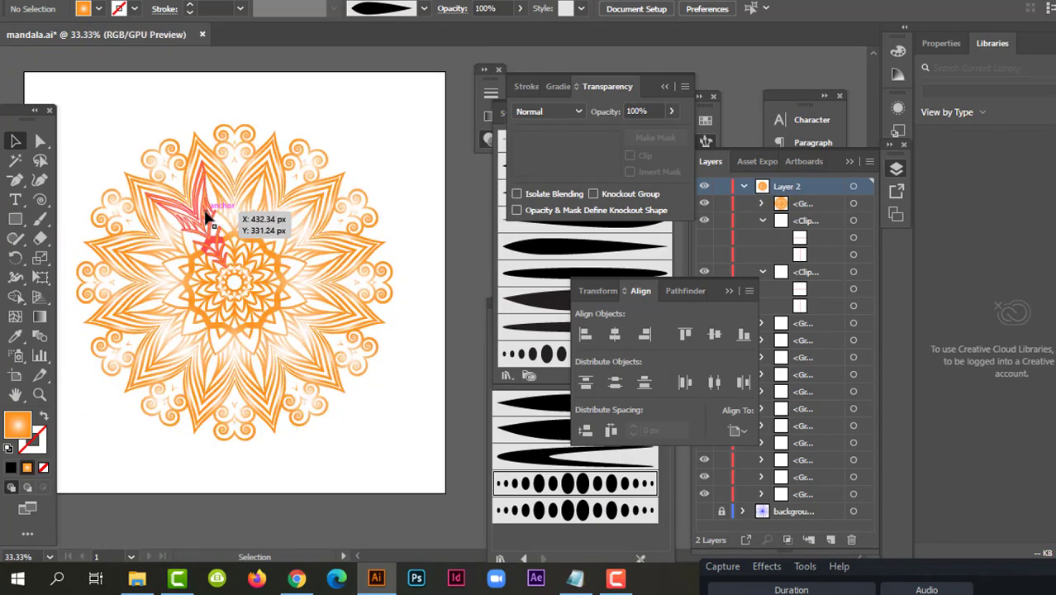